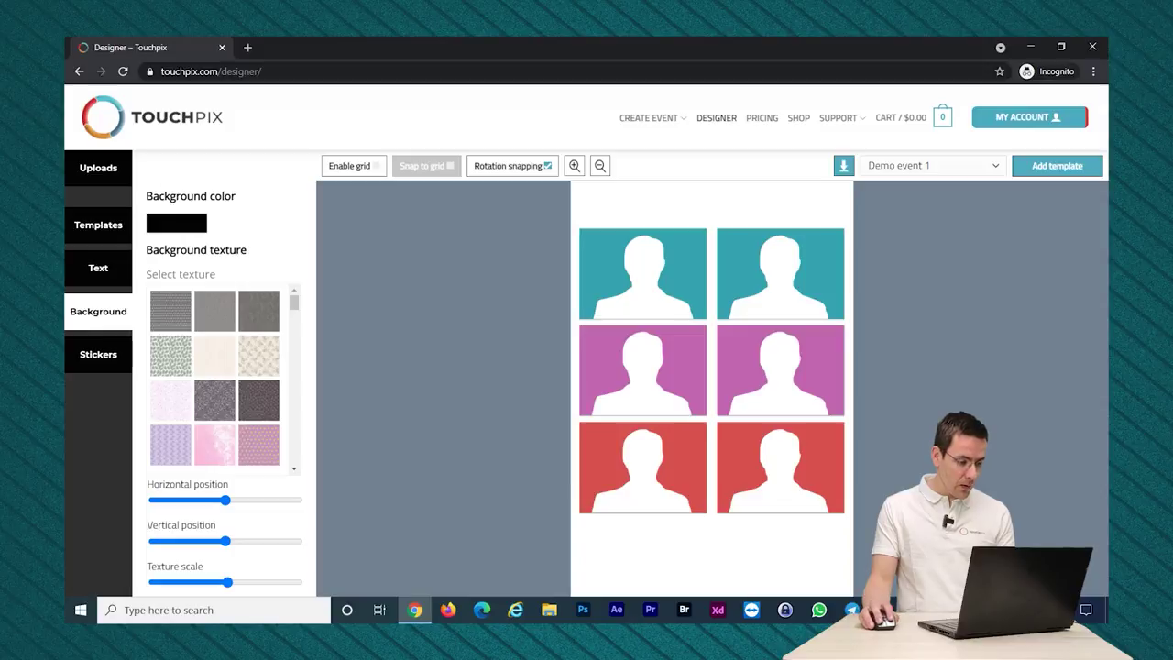
Browse the Slomo overlays templates and load Slomo overlay 3 onto the design canvas
{"action": "left_click", "coordinate": [98, 225]}
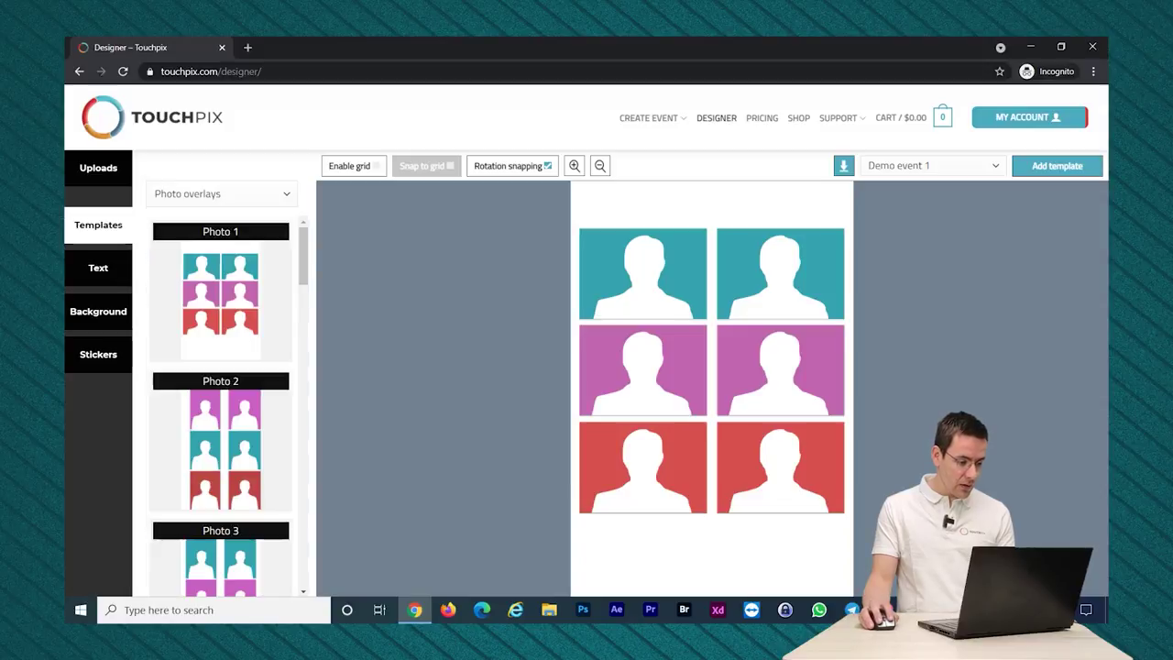
{"action": "left_click", "coordinate": [220, 193]}
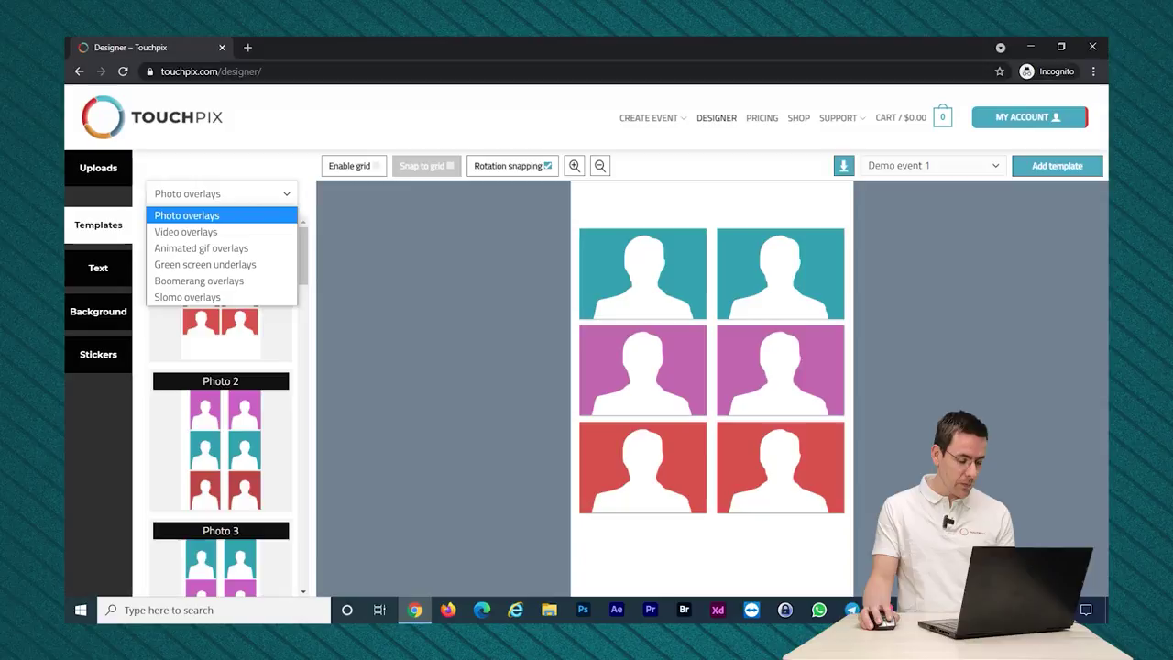
{"action": "key", "text": "Return"}
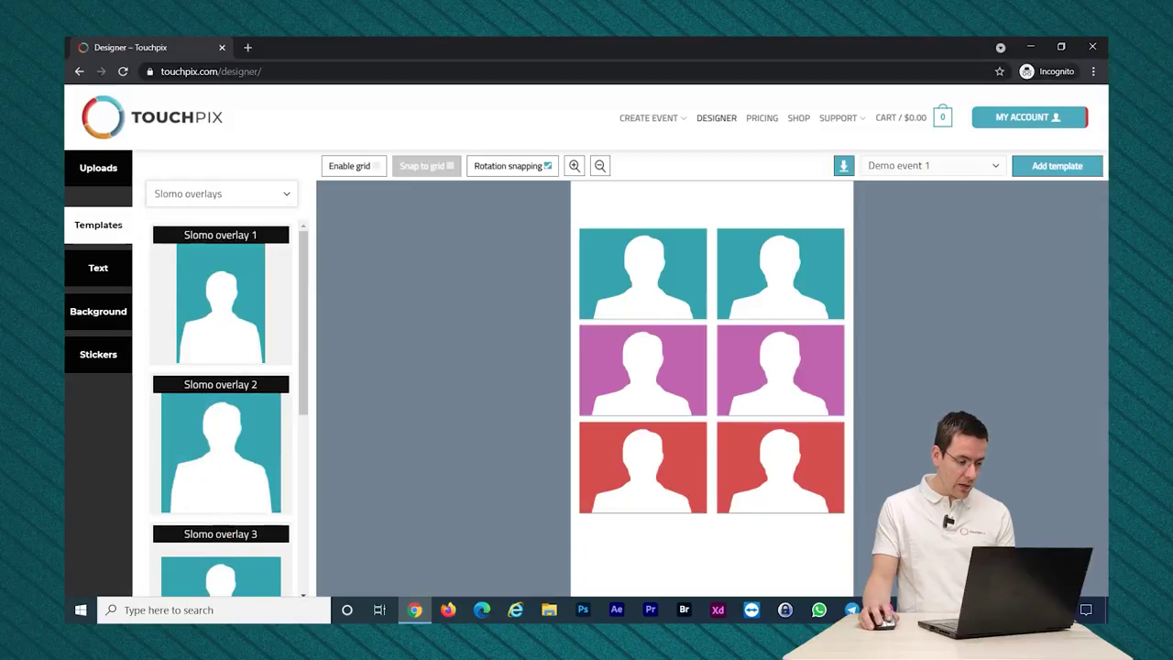
{"action": "scroll", "coordinate": [221, 408], "scroll_direction": "down", "scroll_amount": 3}
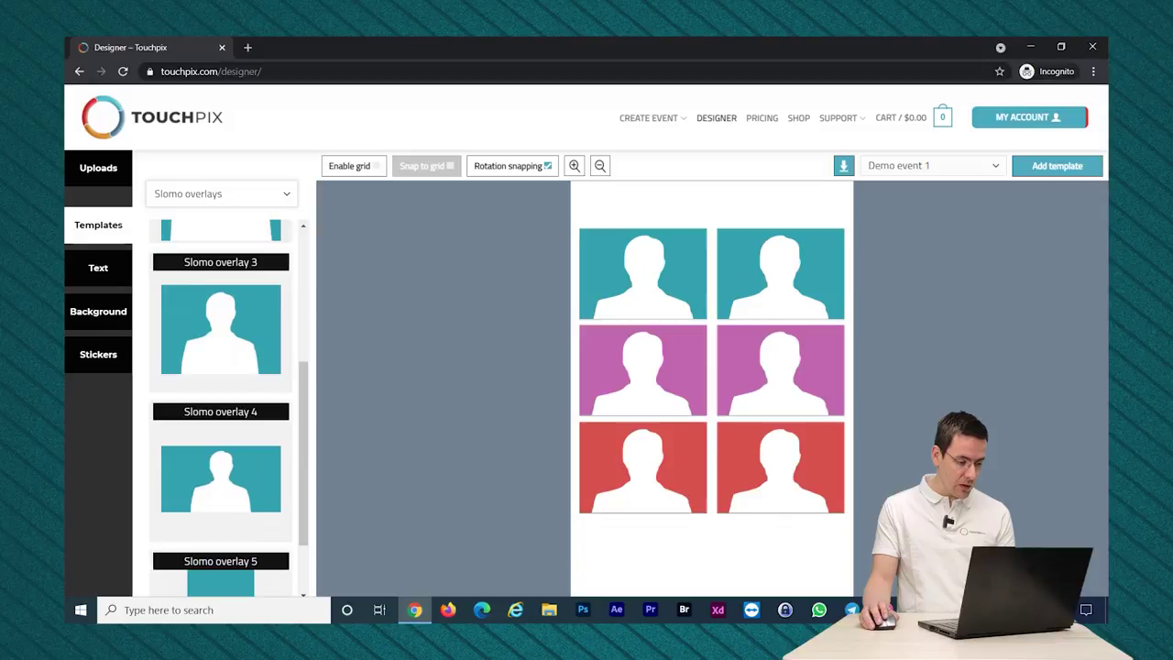
{"action": "scroll", "coordinate": [221, 408], "scroll_direction": "up", "scroll_amount": 3}
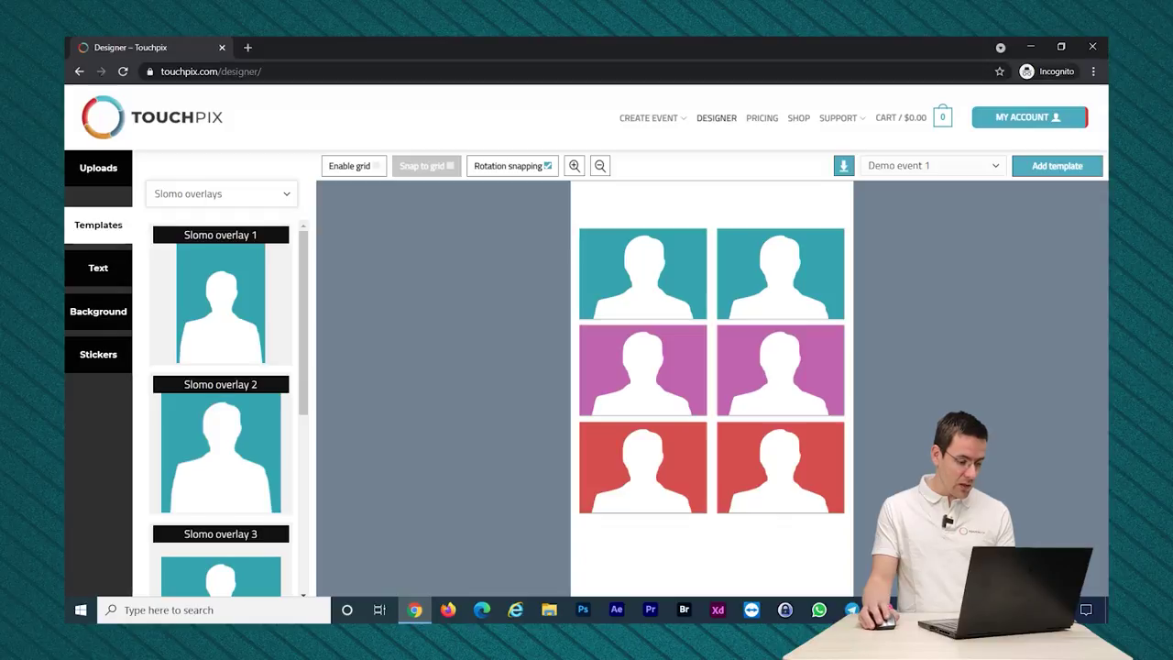
{"action": "scroll", "coordinate": [221, 408], "scroll_direction": "down", "scroll_amount": 4}
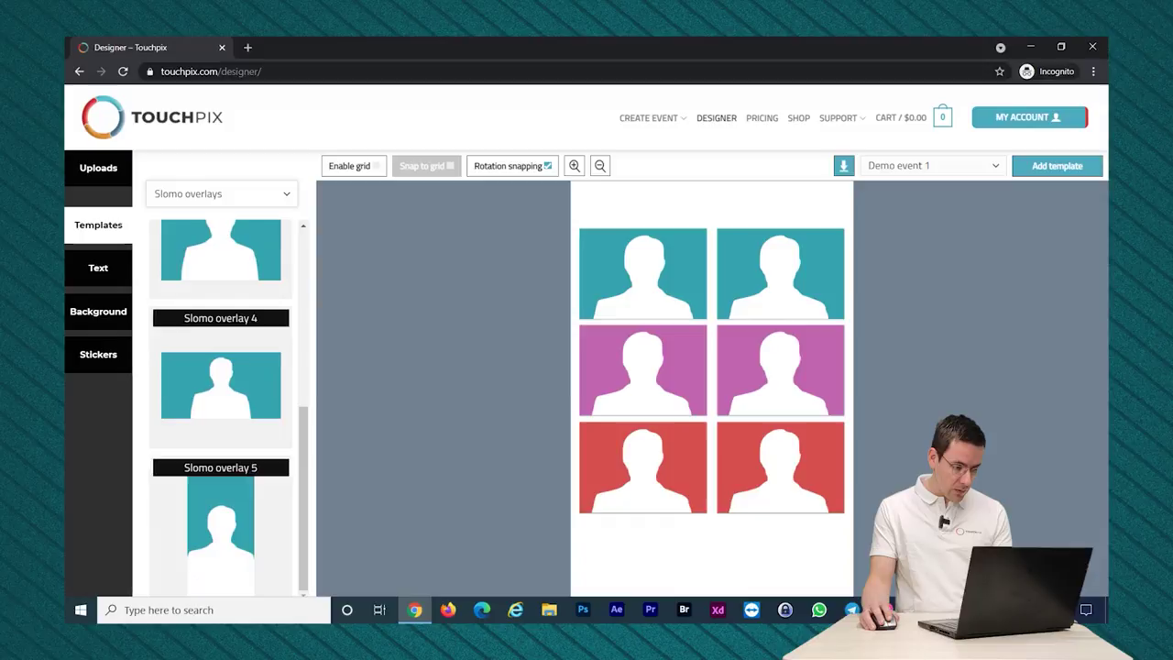
{"action": "scroll", "coordinate": [221, 408], "scroll_direction": "up", "scroll_amount": 2}
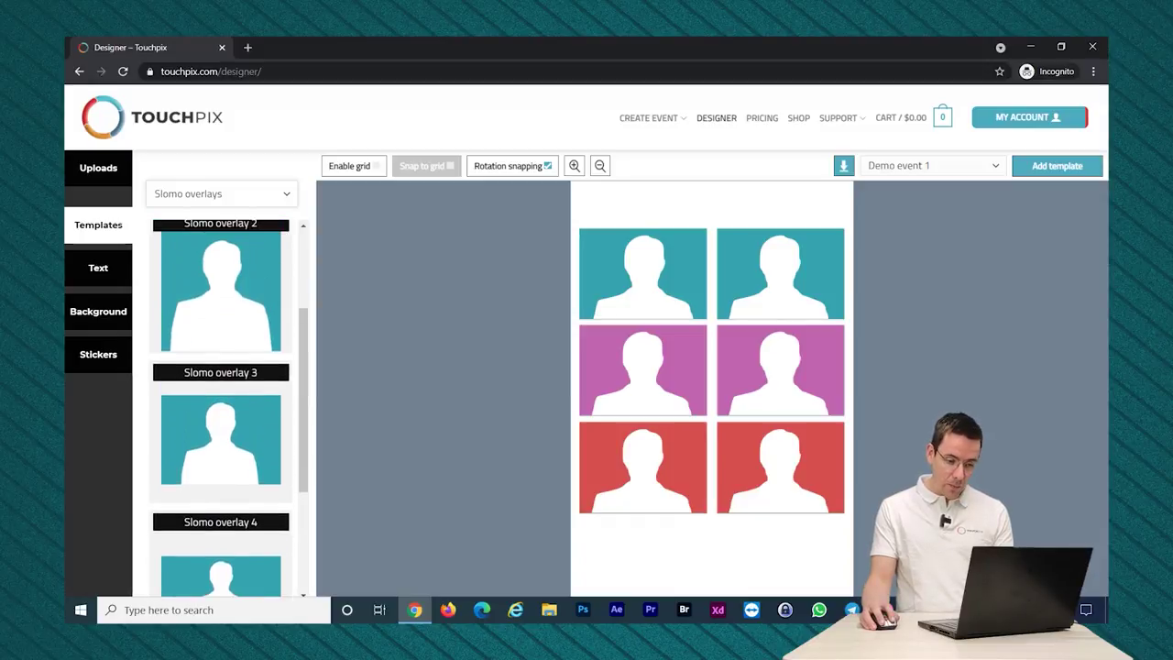
{"action": "left_click", "coordinate": [221, 439]}
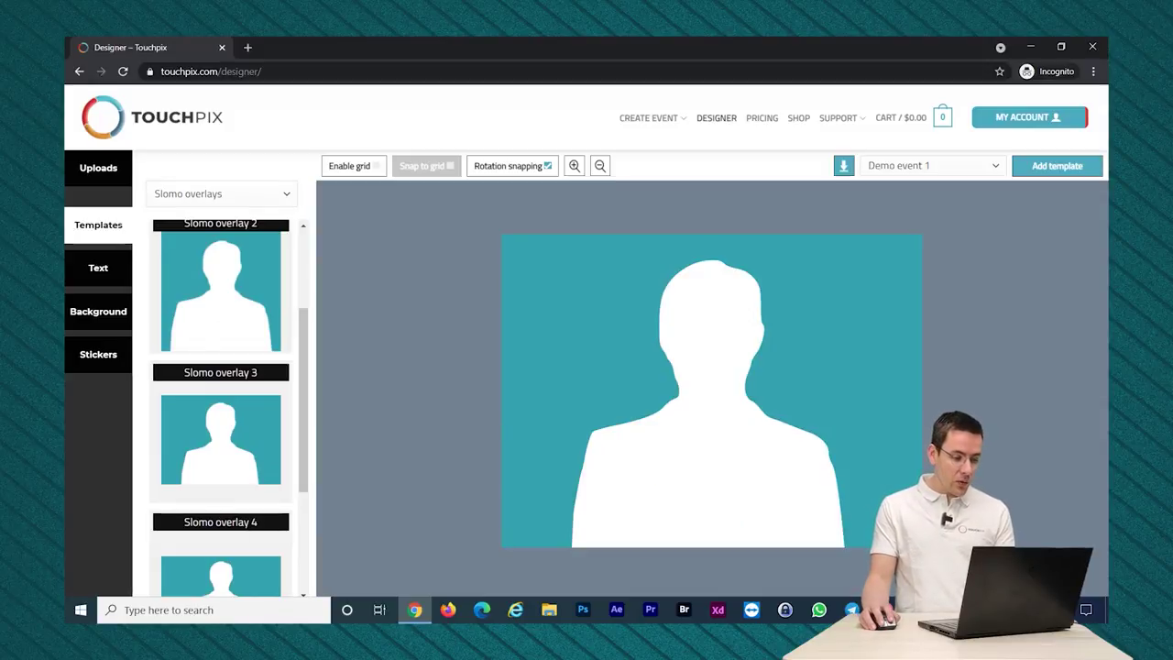
{"action": "scroll", "coordinate": [221, 407], "scroll_direction": "up", "scroll_amount": 2}
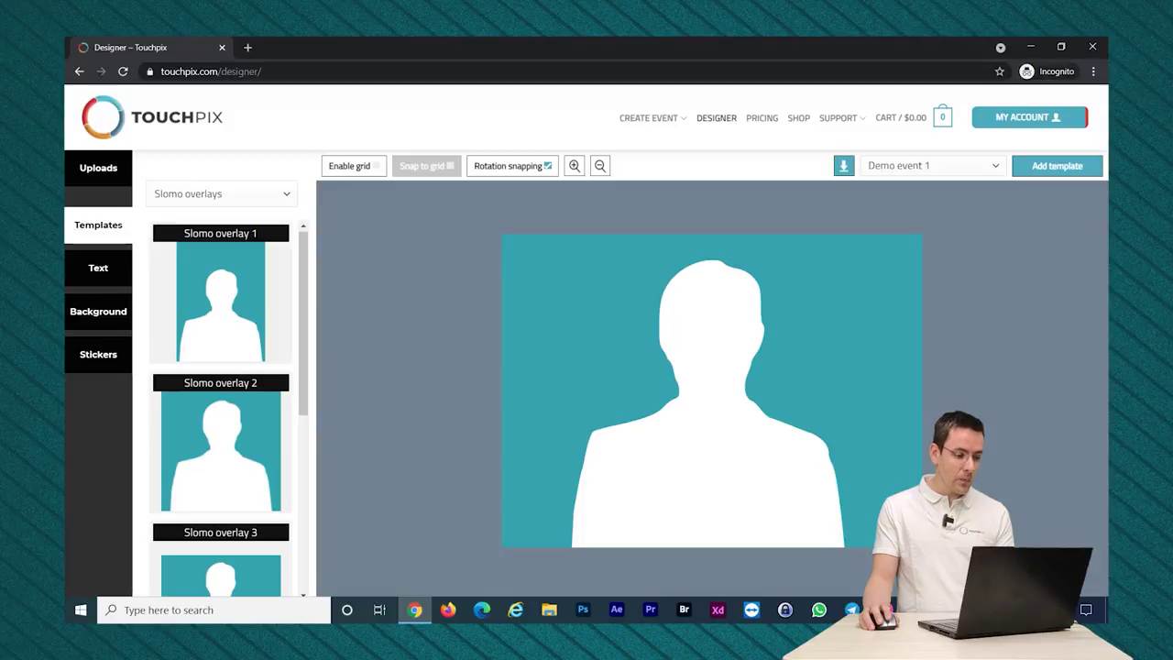
Go to the desktop and preview the freepik.com photo and the GoldGlitter overlay image, closing each one after viewing
{"action": "key", "text": "super+d"}
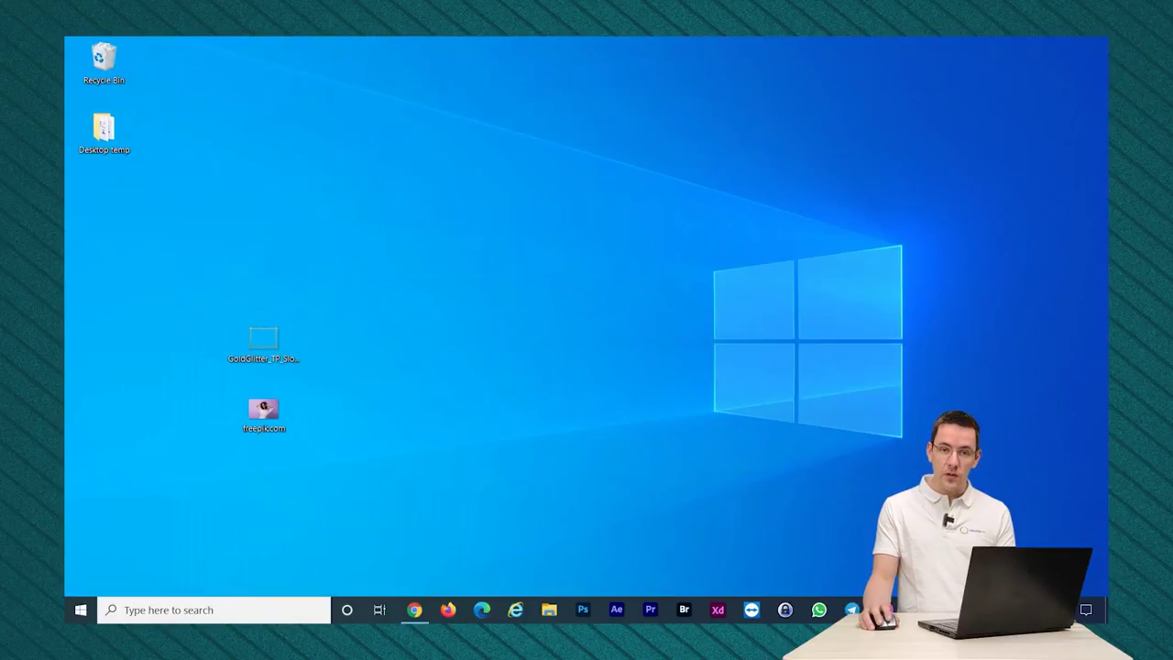
{"action": "double_click", "coordinate": [264, 412]}
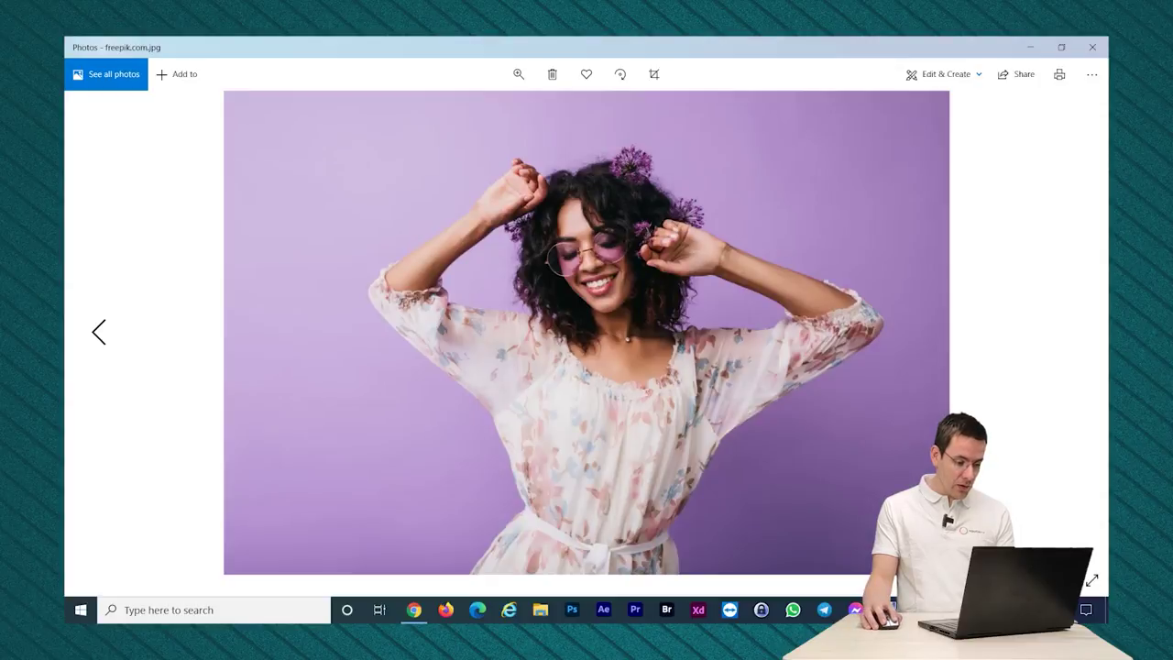
{"action": "left_click", "coordinate": [1091, 47]}
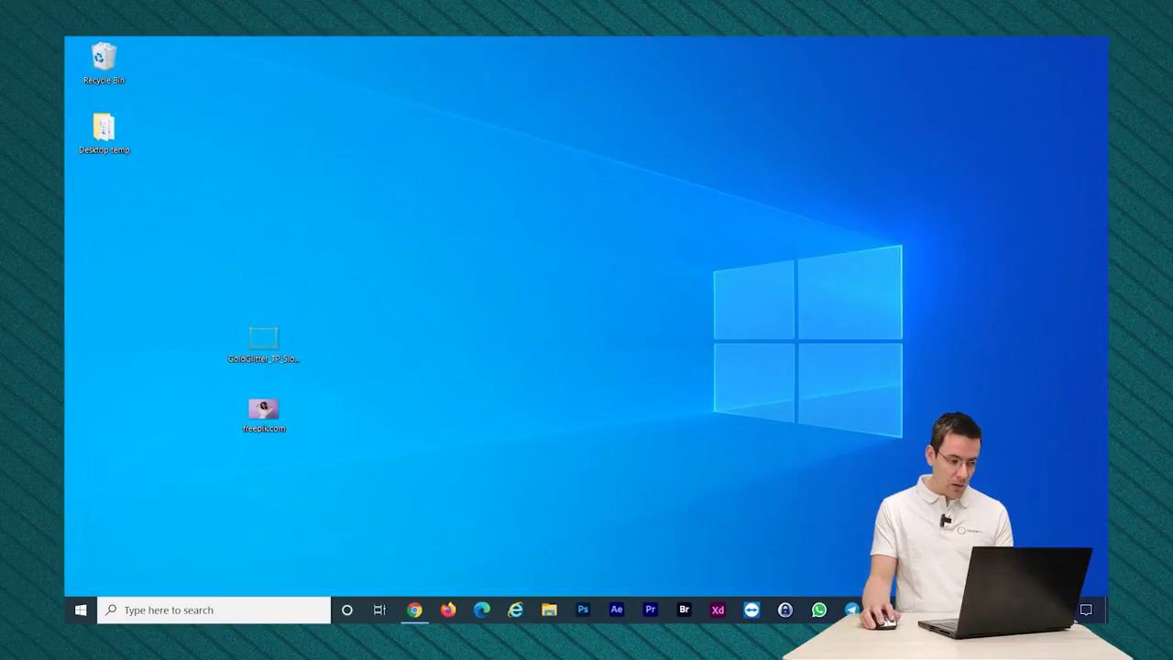
{"action": "double_click", "coordinate": [264, 340]}
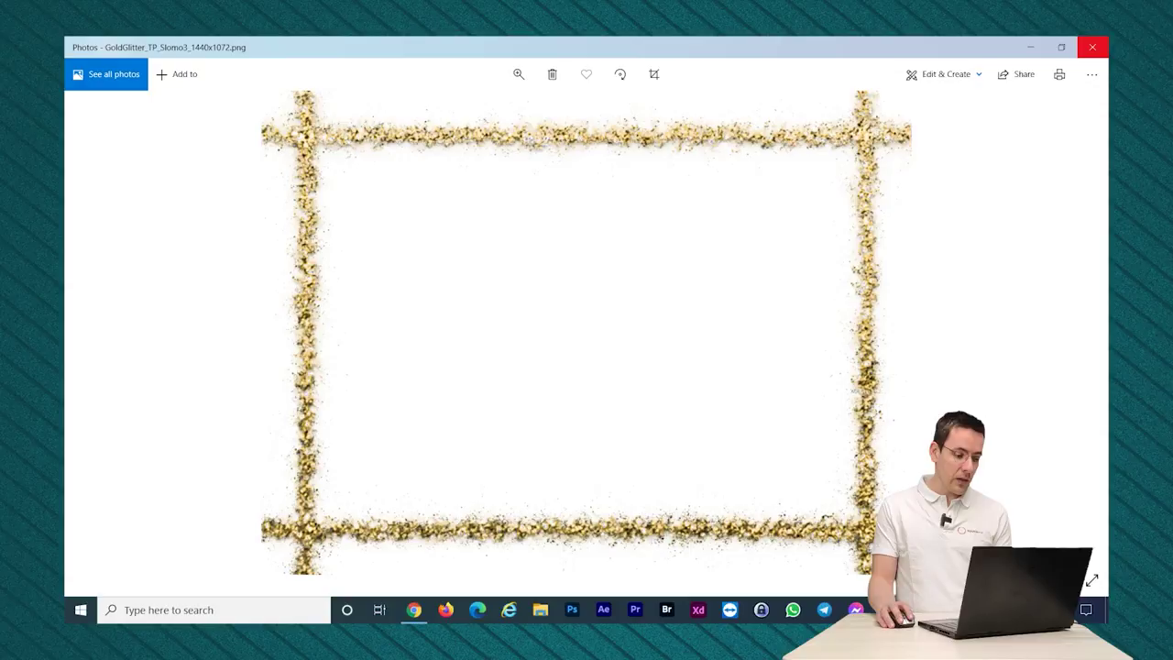
{"action": "left_click", "coordinate": [1092, 47]}
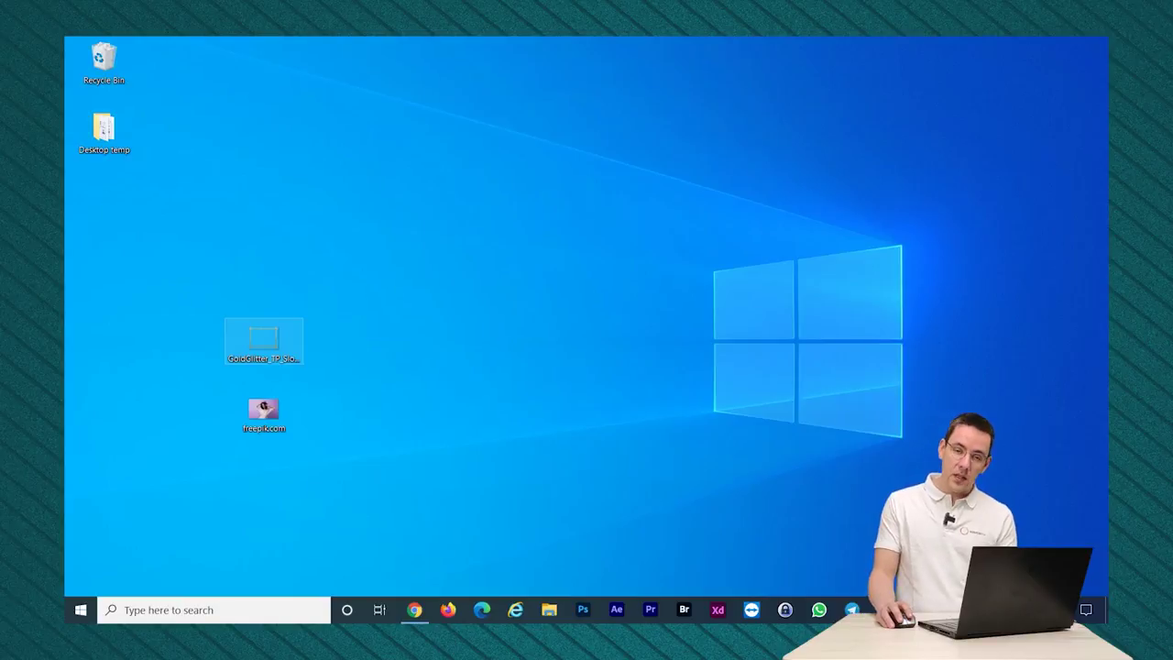
Open the desktop's freepik.com photo in GIMP, keep its embedded color profile, and add an alpha channel to its layer
{"action": "left_click", "coordinate": [264, 410]}
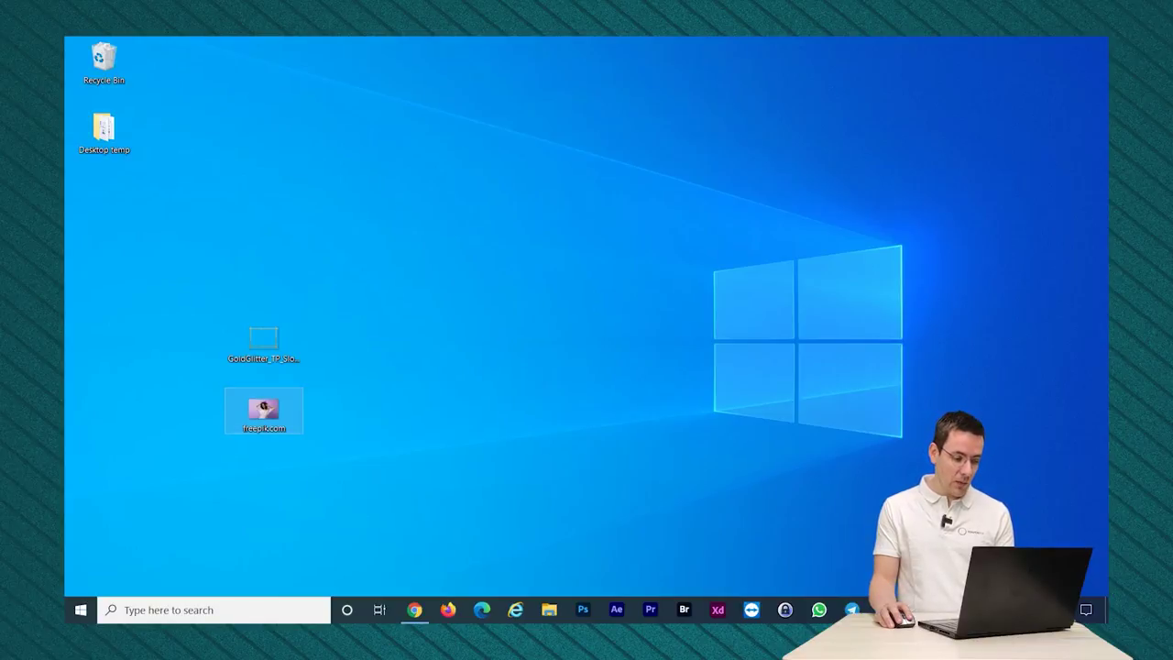
{"action": "mouse_move", "coordinate": [291, 415]}
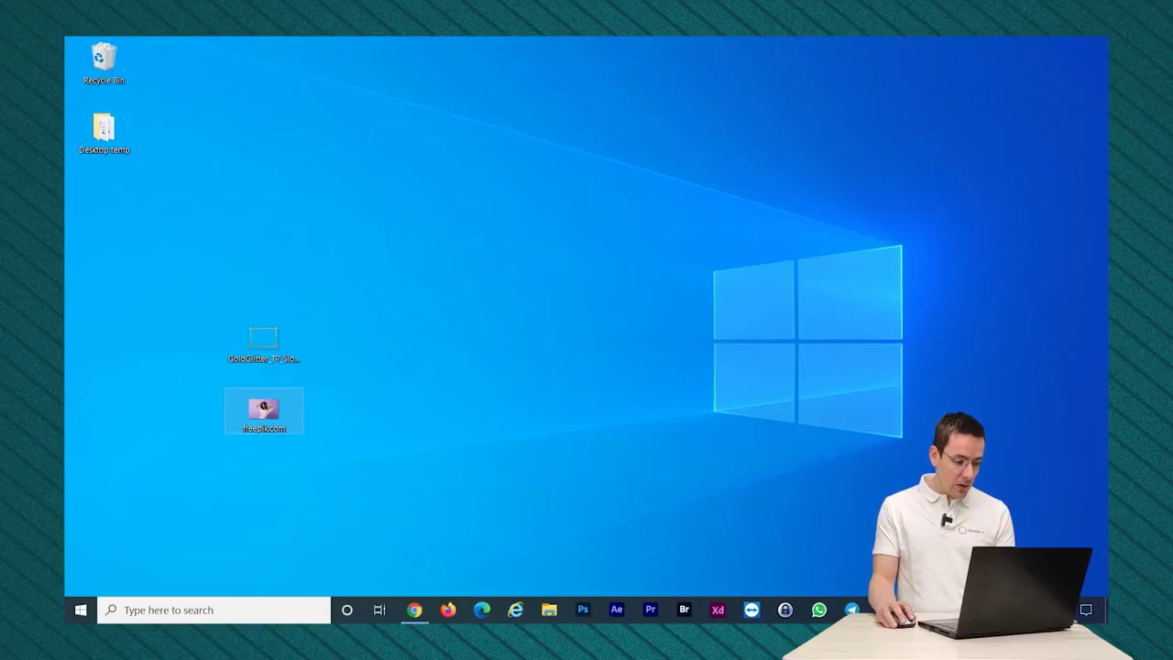
{"action": "right_click", "coordinate": [264, 414]}
{"action": "mouse_move", "coordinate": [366, 394]}
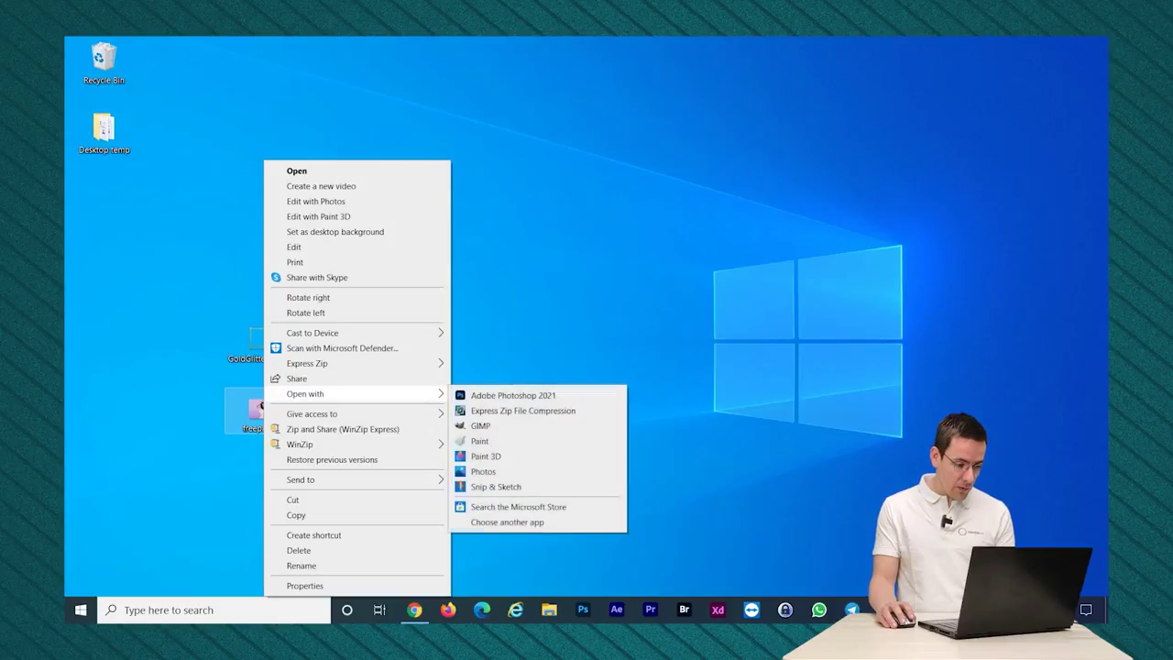
{"action": "left_click", "coordinate": [495, 425]}
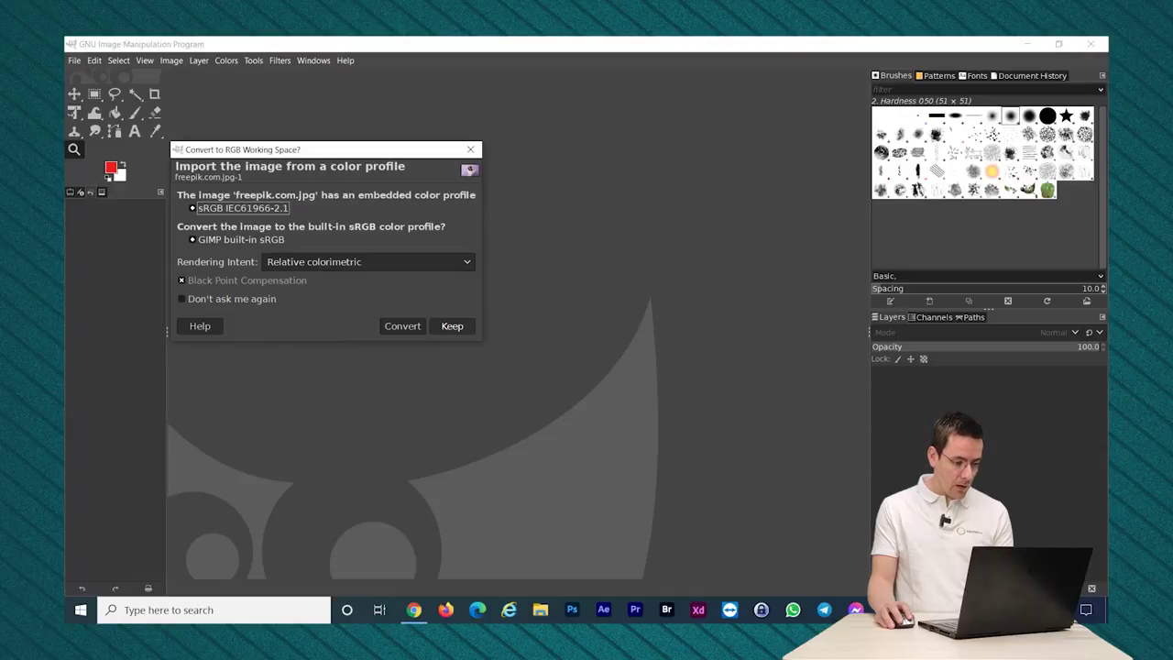
{"action": "left_click", "coordinate": [452, 327]}
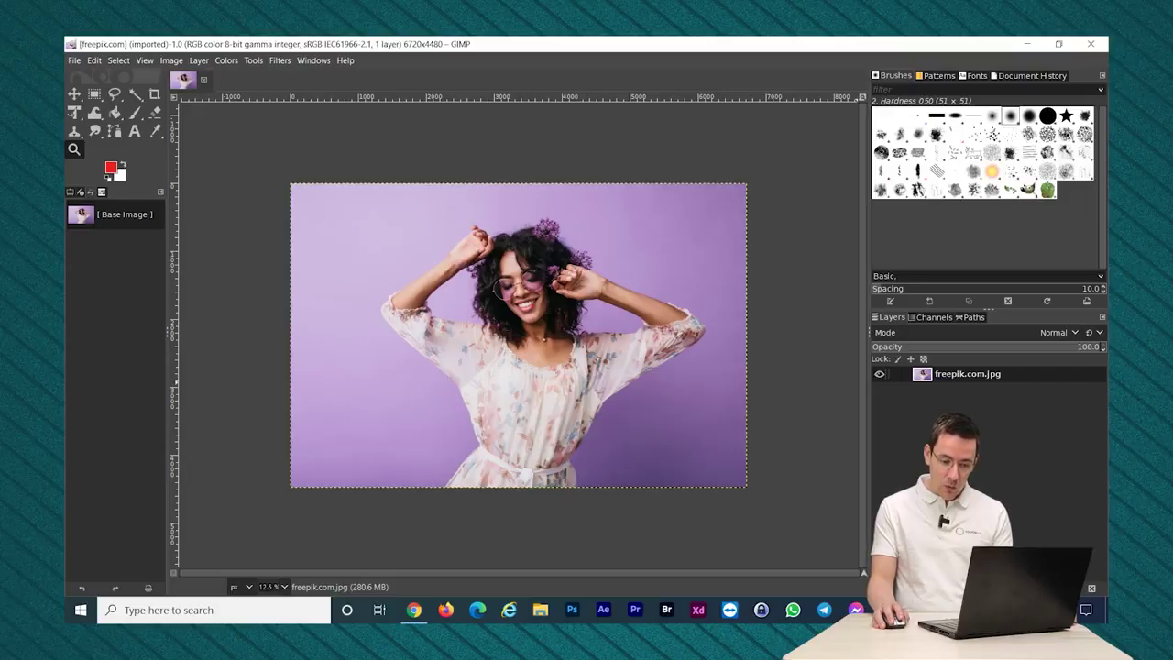
{"action": "right_click", "coordinate": [927, 374]}
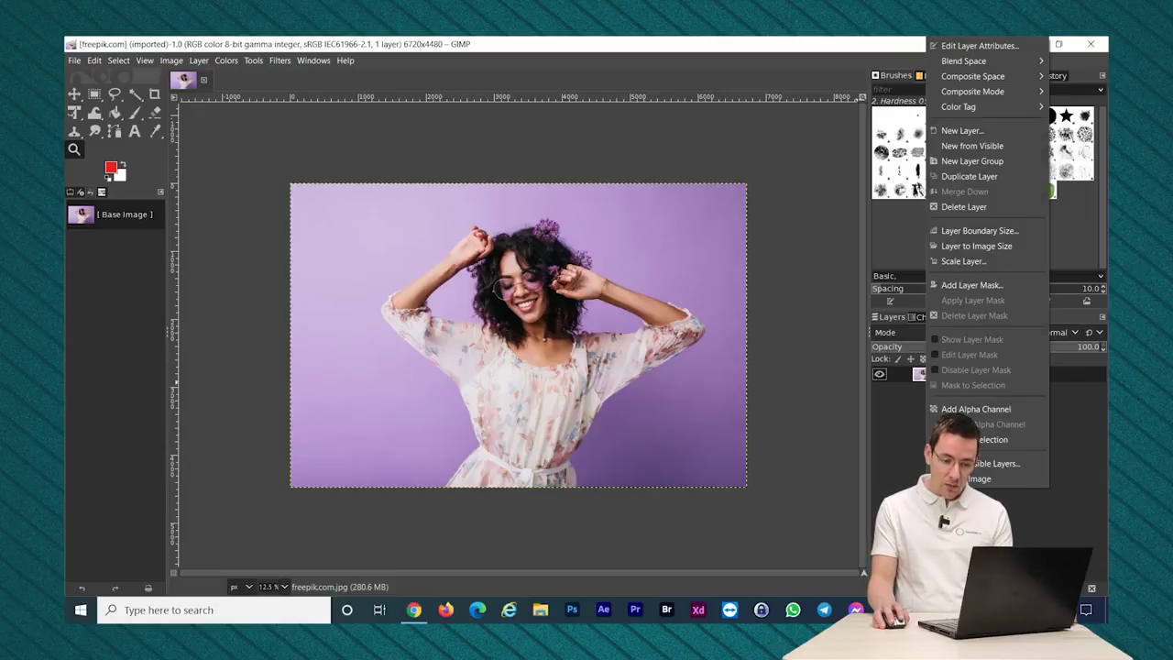
{"action": "left_click", "coordinate": [971, 409]}
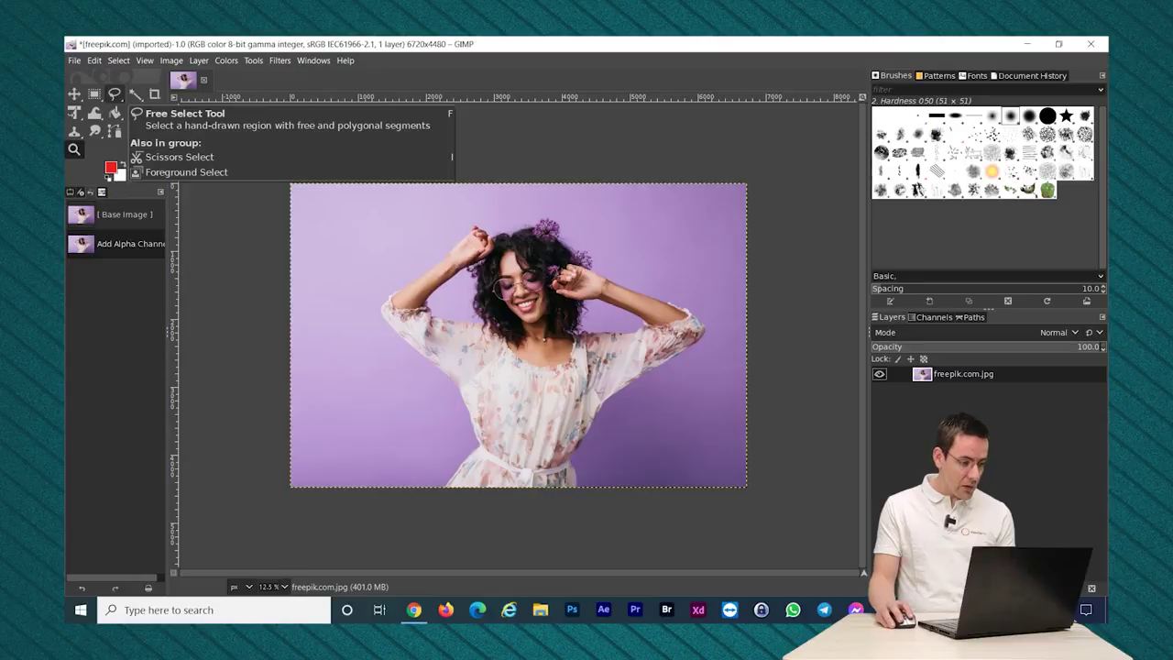
Outline the purple background around the woman with Free Select, delete it to transparency, and dismiss the selection
{"action": "left_click", "coordinate": [115, 94]}
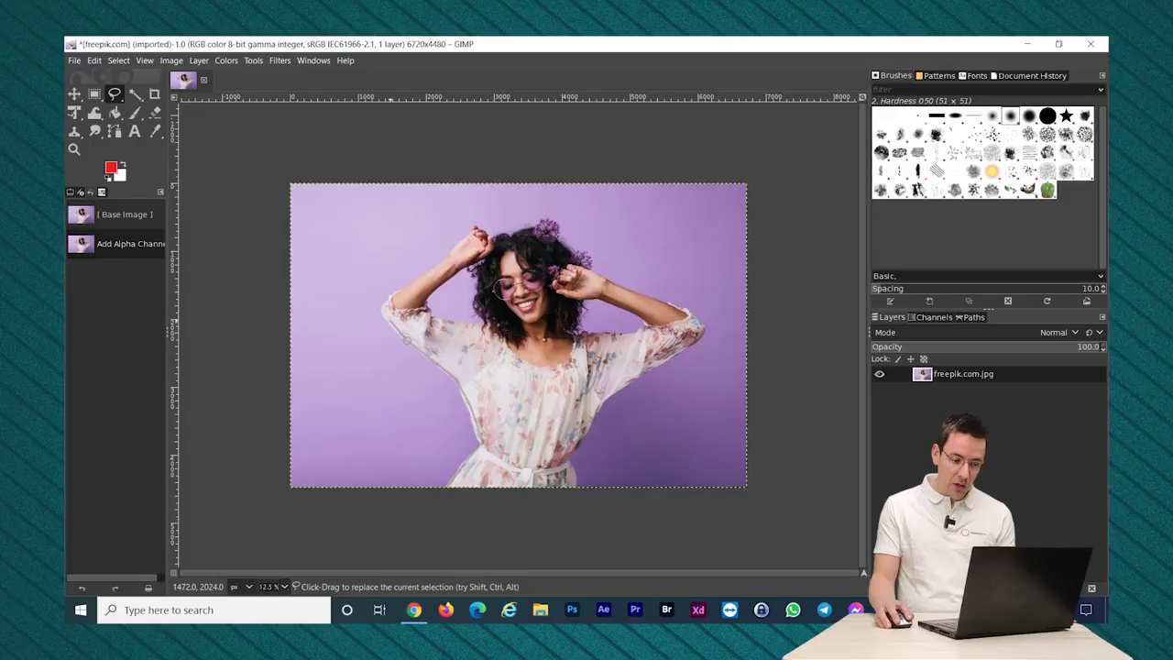
{"action": "left_click", "coordinate": [384, 317]}
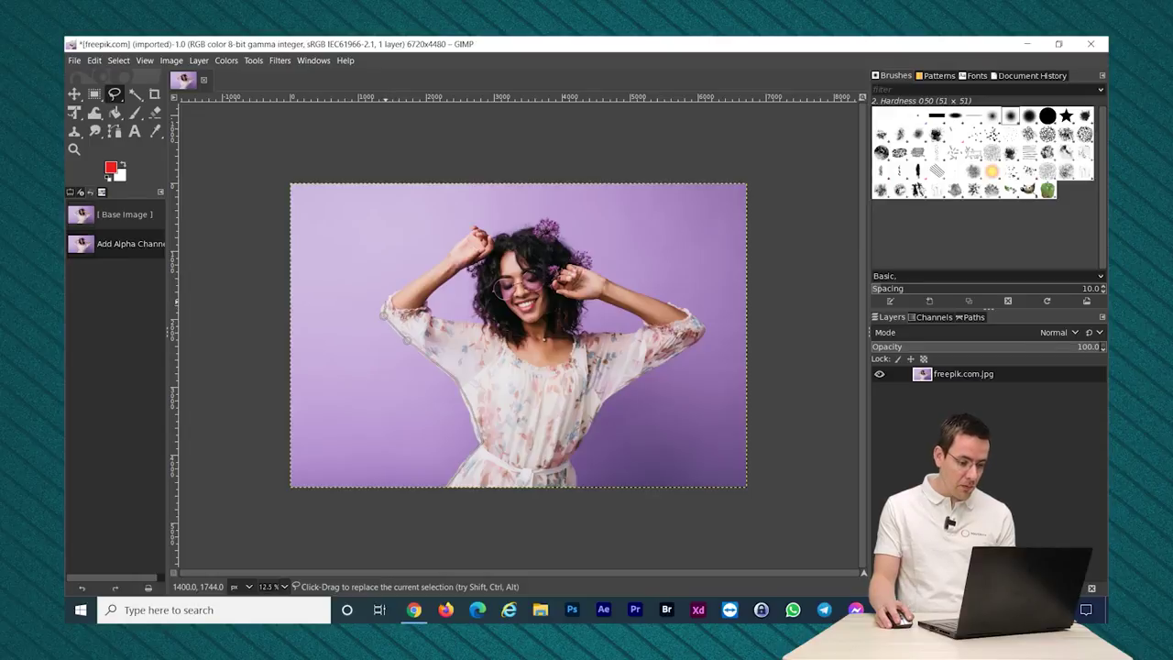
{"action": "left_click", "coordinate": [386, 301]}
{"action": "left_click", "coordinate": [406, 288]}
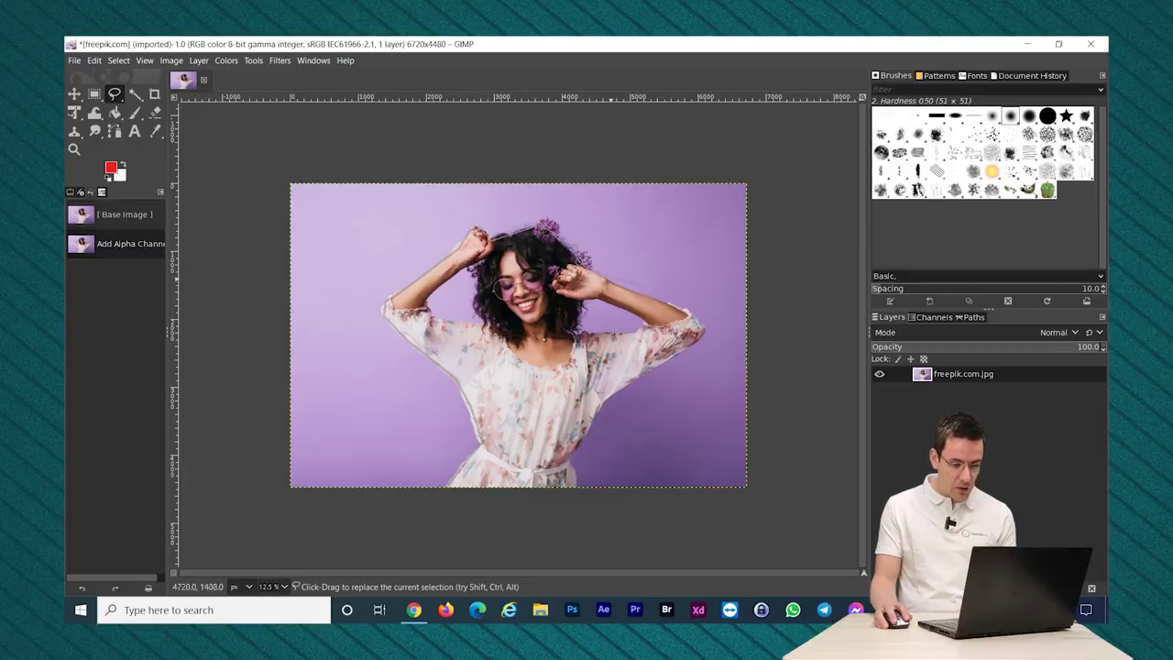
{"action": "mouse_move", "coordinate": [705, 332]}
{"action": "left_mouse_down"}
{"action": "mouse_move", "coordinate": [622, 384]}
{"action": "mouse_move", "coordinate": [570, 458]}
{"action": "mouse_move", "coordinate": [571, 486]}
{"action": "mouse_move", "coordinate": [756, 497]}
{"action": "mouse_move", "coordinate": [761, 174]}
{"action": "mouse_move", "coordinate": [282, 172]}
{"action": "left_mouse_up"}
{"action": "left_click", "coordinate": [282, 171]}
{"action": "left_click", "coordinate": [288, 497]}
{"action": "left_click", "coordinate": [441, 486]}
{"action": "key", "text": "Return"}
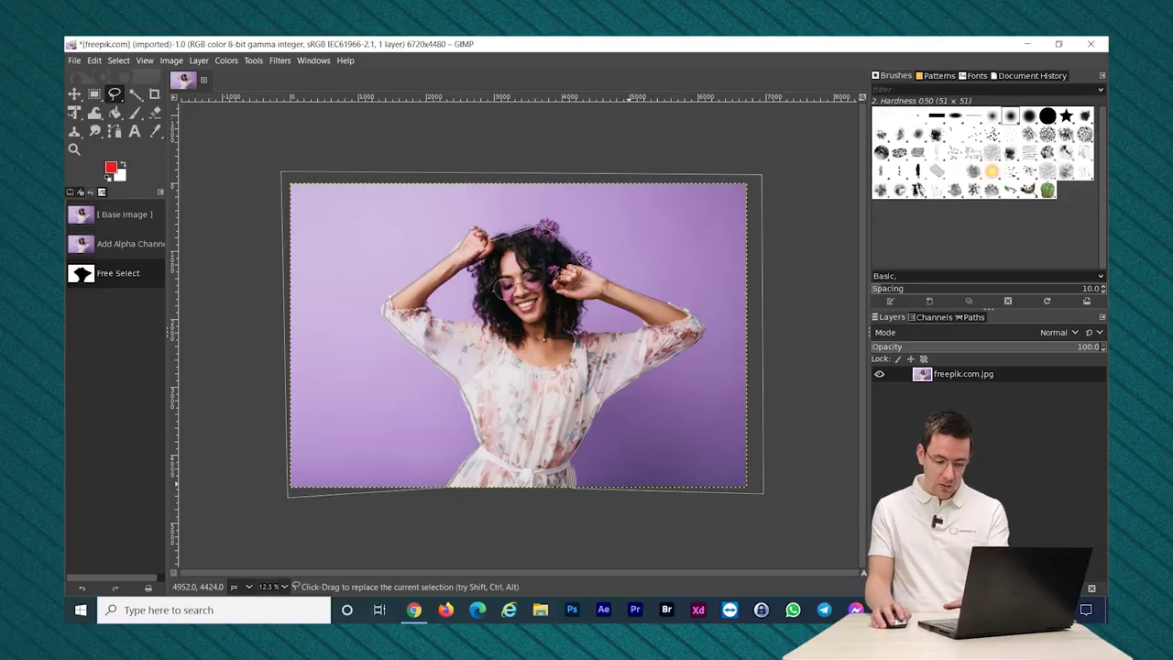
{"action": "key", "text": "Delete"}
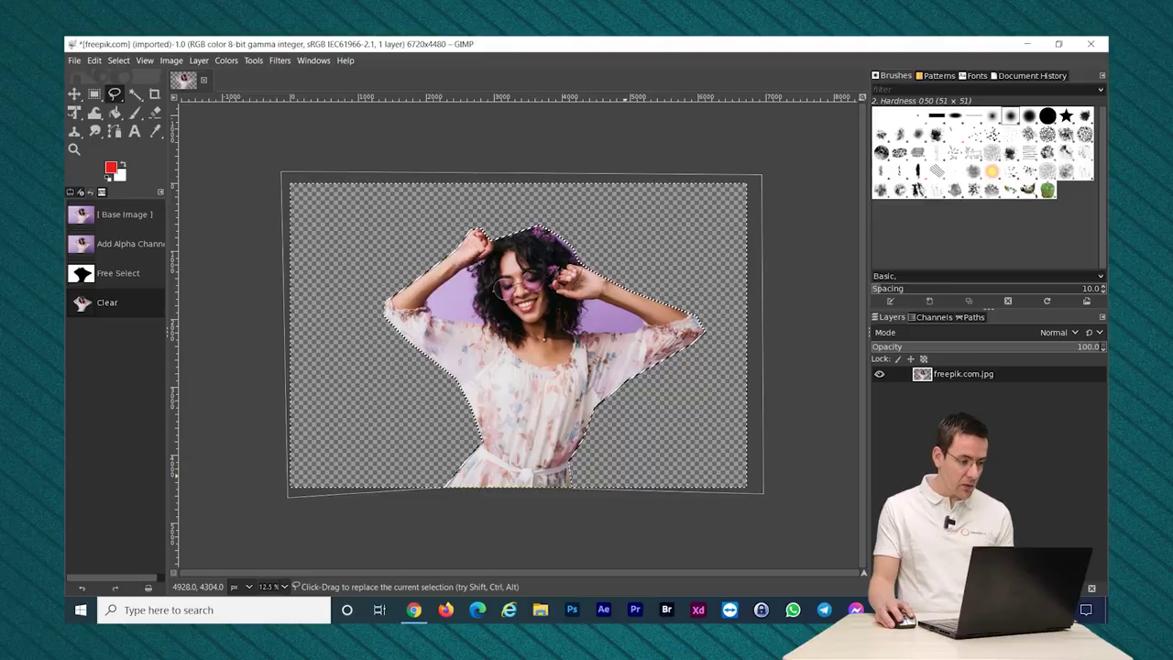
{"action": "left_click", "coordinate": [118, 60]}
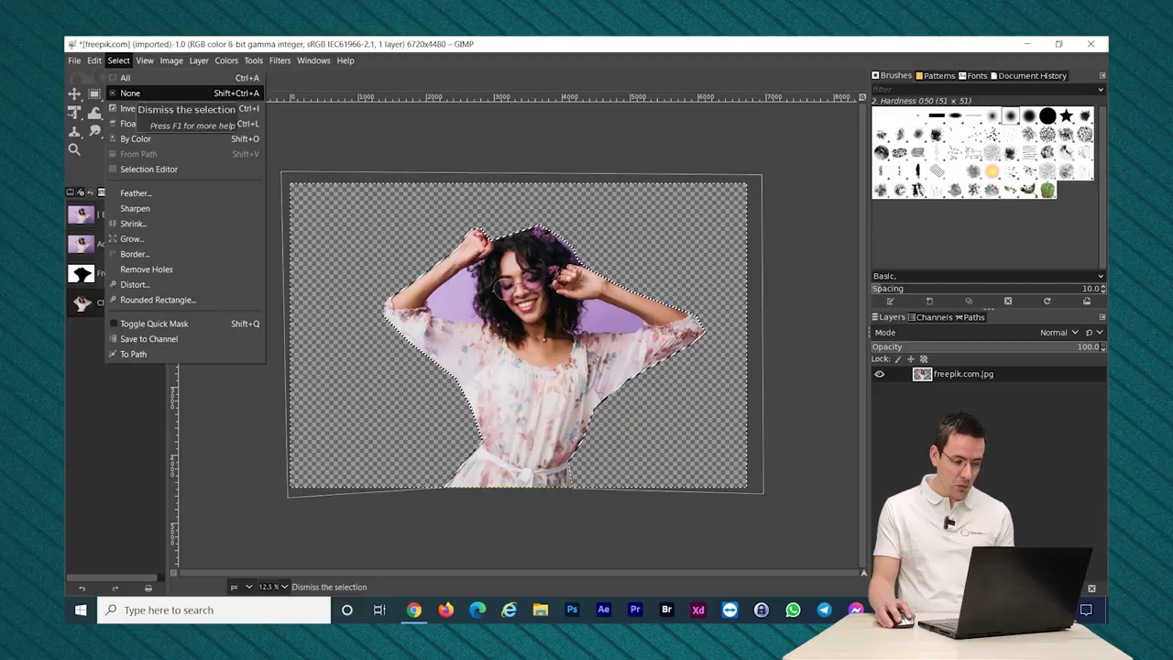
{"action": "left_click", "coordinate": [131, 94]}
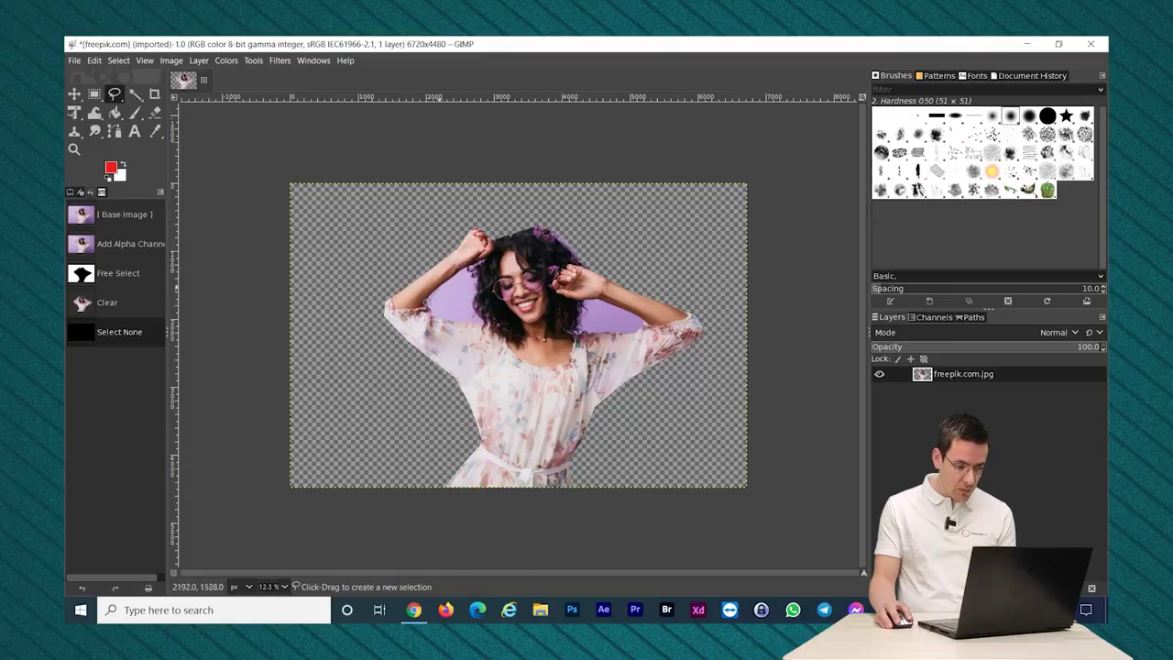
Outline the enclosed purple gap between the woman's hair and the raised arm on the picture's left side with Free Select
{"action": "left_click", "coordinate": [470, 267]}
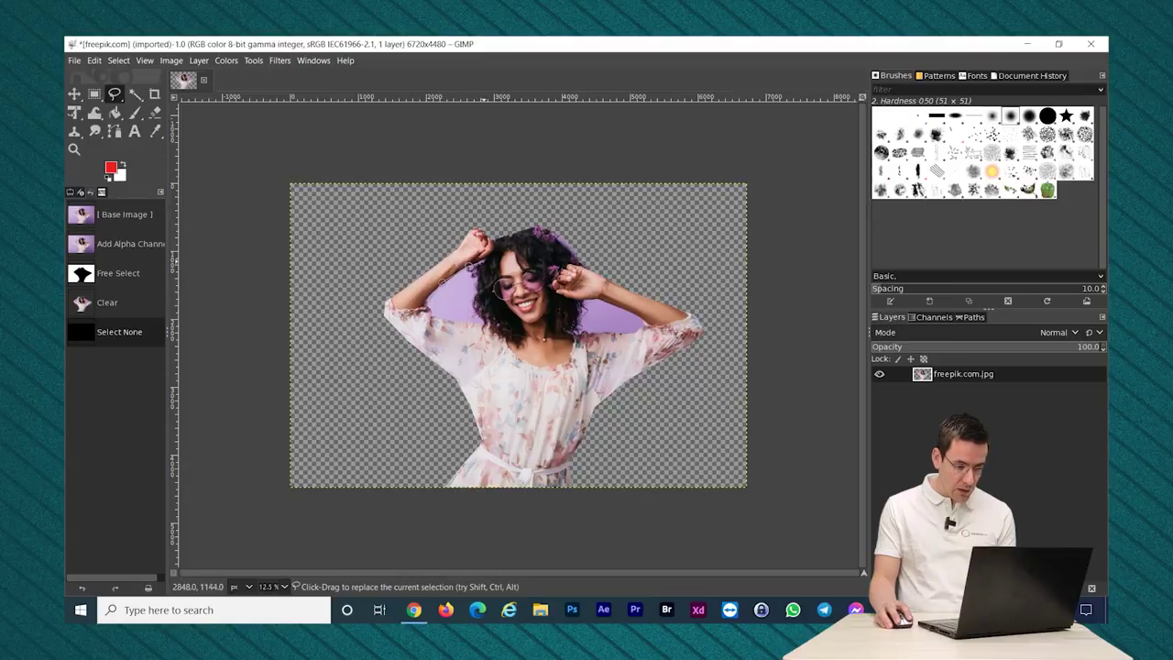
{"action": "left_click", "coordinate": [484, 261]}
{"action": "left_click", "coordinate": [479, 281]}
{"action": "left_click", "coordinate": [482, 311]}
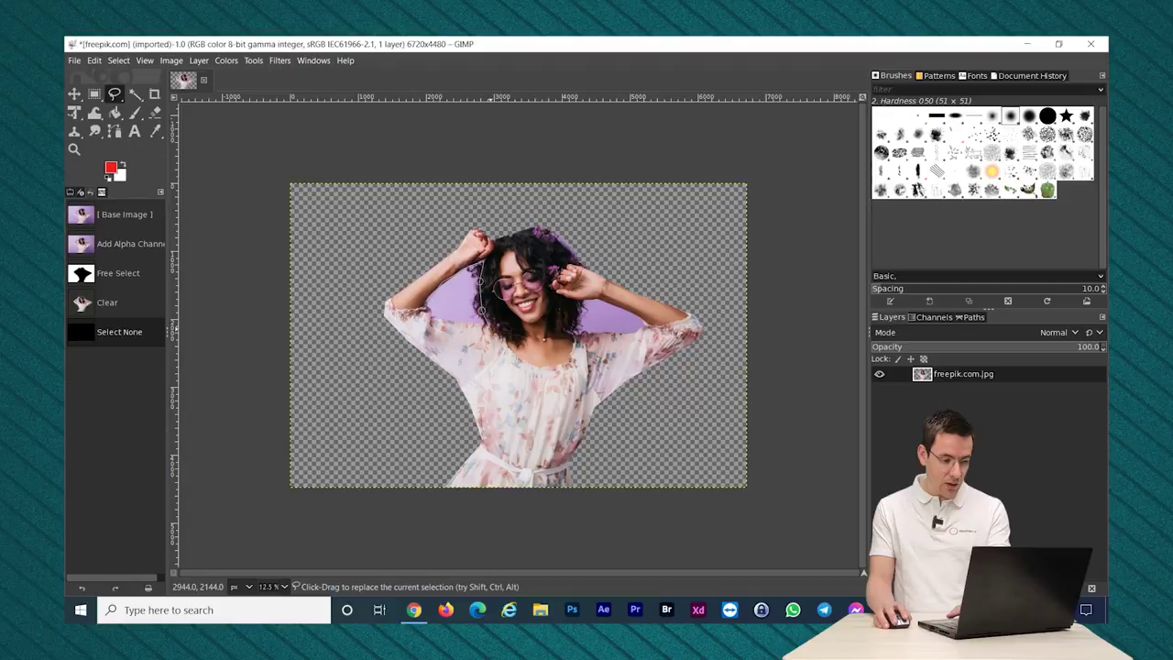
{"action": "left_click", "coordinate": [486, 325]}
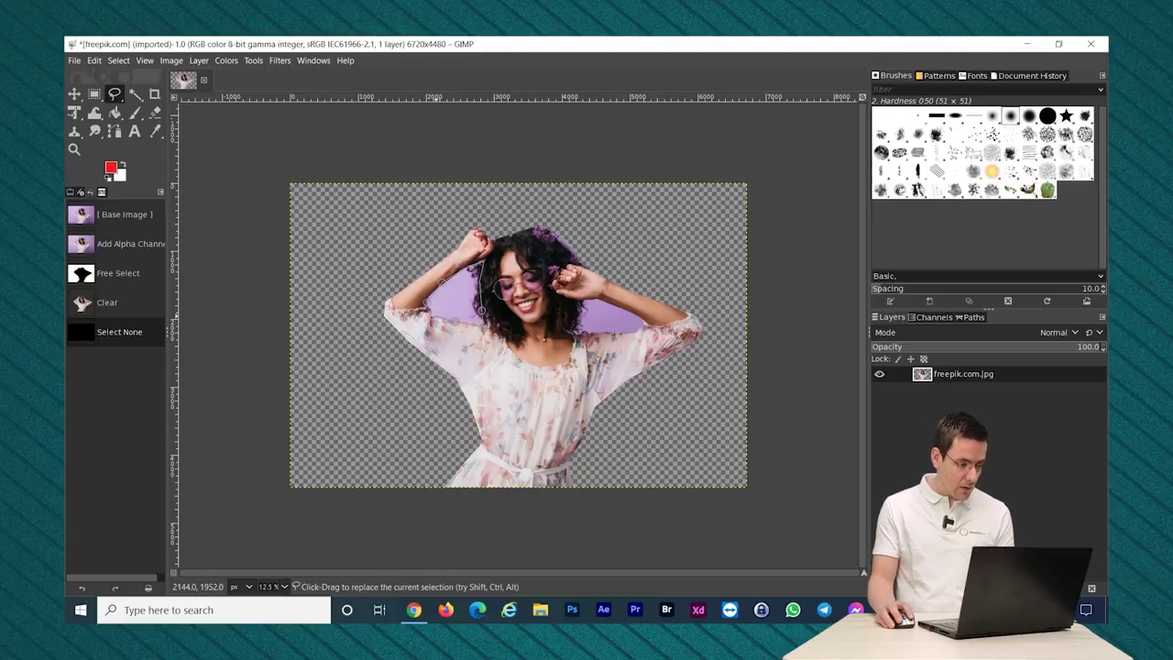
{"action": "left_click", "coordinate": [428, 316]}
{"action": "key", "text": "Return"}
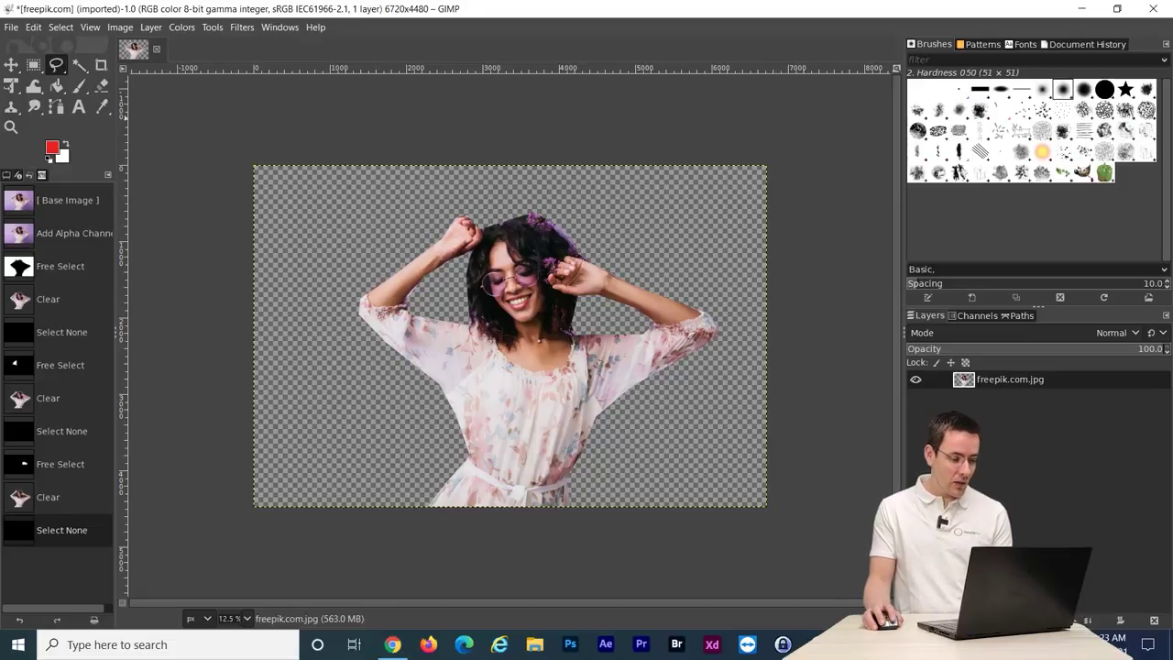
Export the cut-out to the desktop as the PNG image freepik.com.png with the default PNG export settings
{"action": "key", "text": "alt+f"}
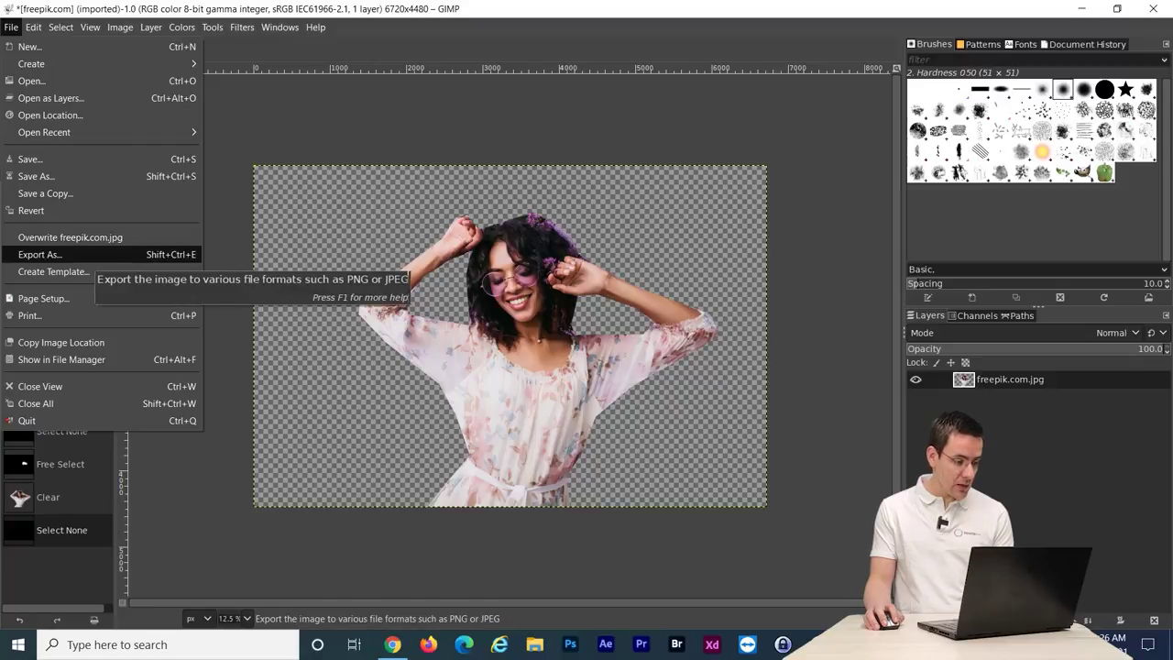
{"action": "key", "text": "Return"}
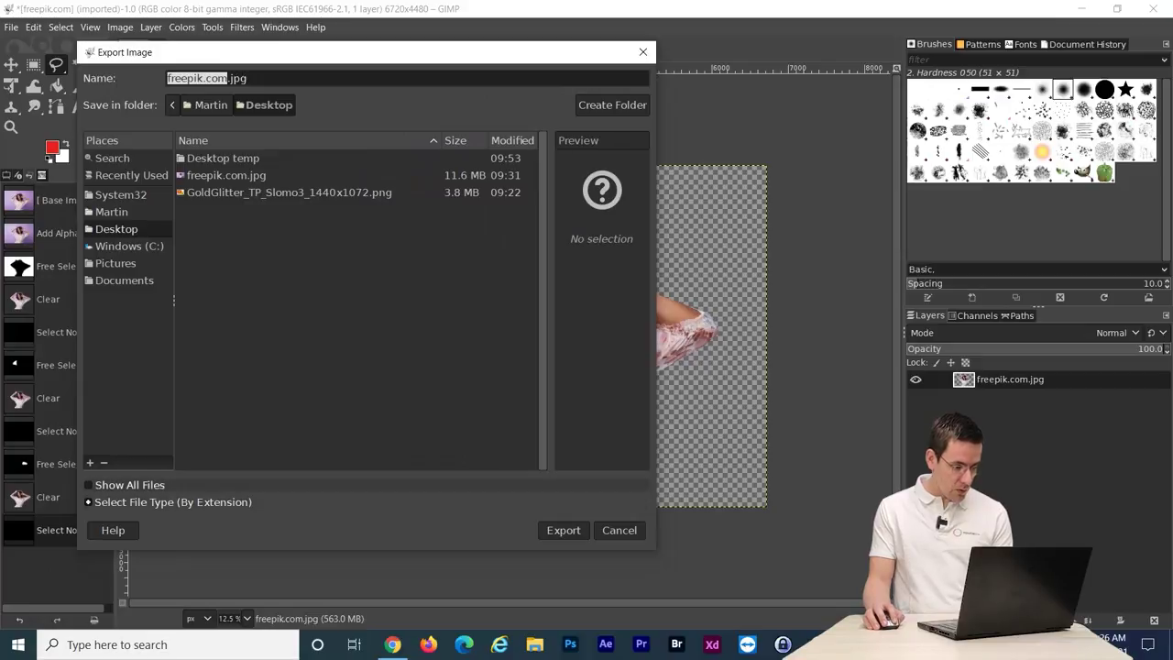
{"action": "left_click", "coordinate": [89, 485]}
{"action": "left_click", "coordinate": [89, 485]}
{"action": "left_click", "coordinate": [89, 503]}
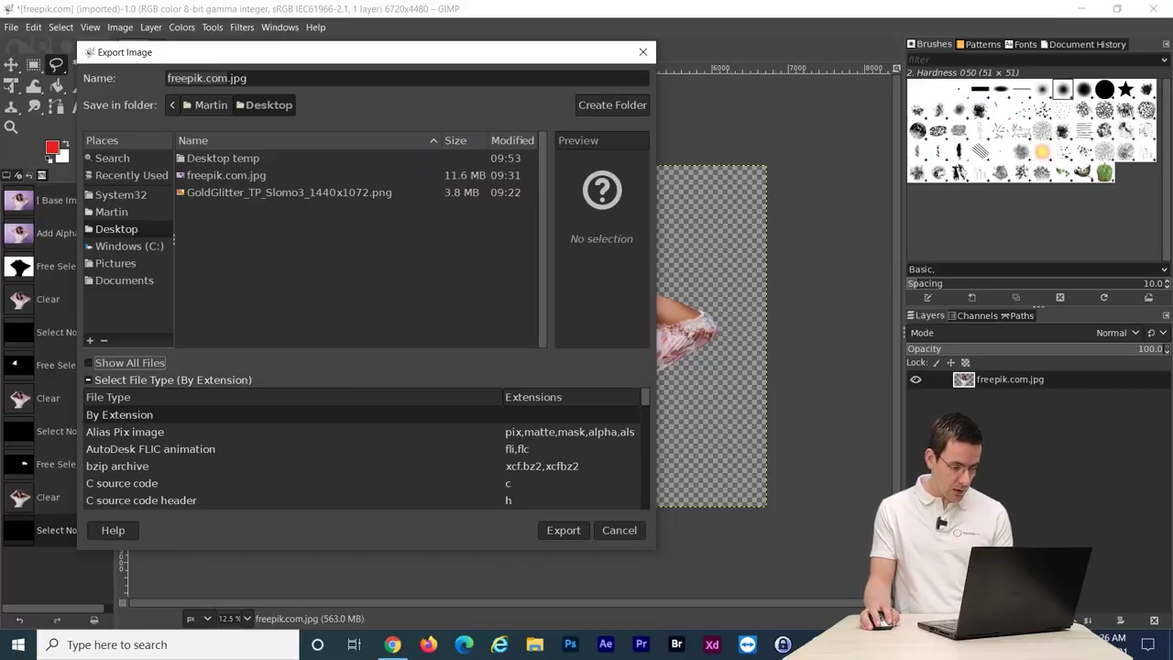
{"action": "scroll", "coordinate": [367, 454], "scroll_direction": "down", "scroll_amount": 3}
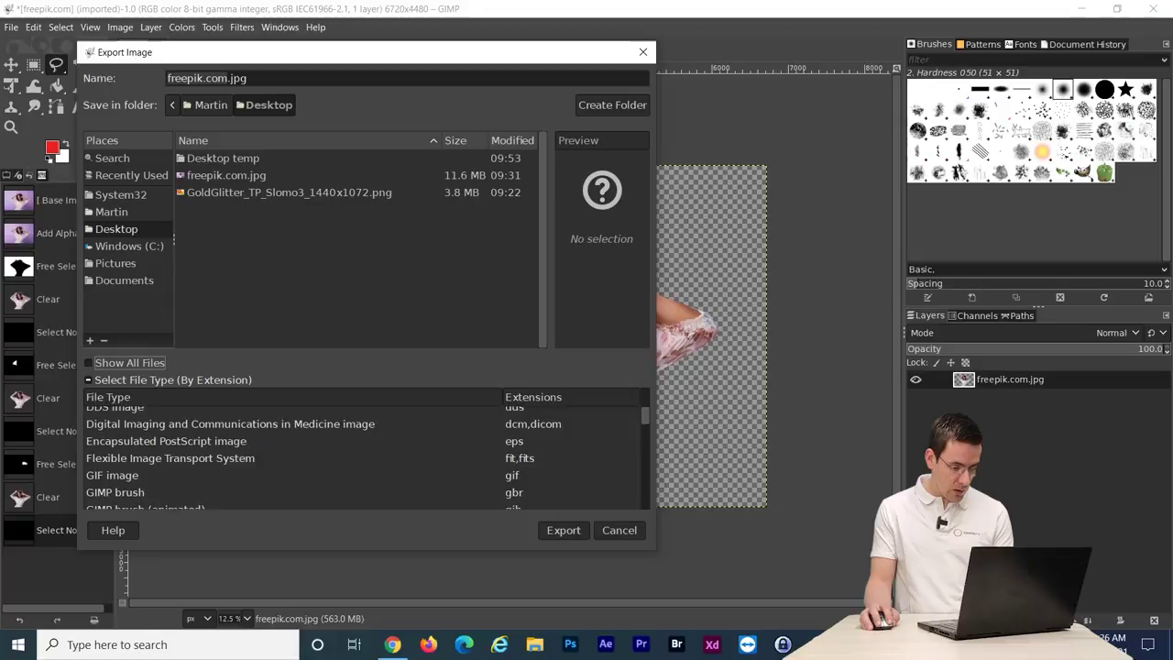
{"action": "scroll", "coordinate": [366, 454], "scroll_direction": "down", "scroll_amount": 5}
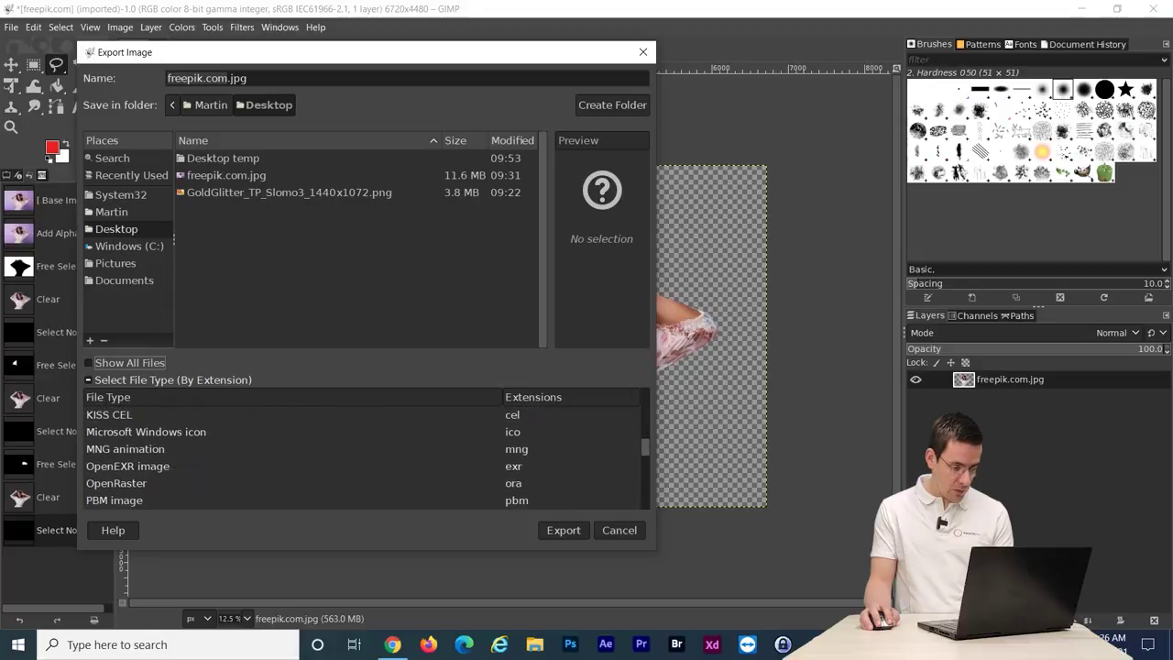
{"action": "scroll", "coordinate": [367, 453], "scroll_direction": "down", "scroll_amount": 4}
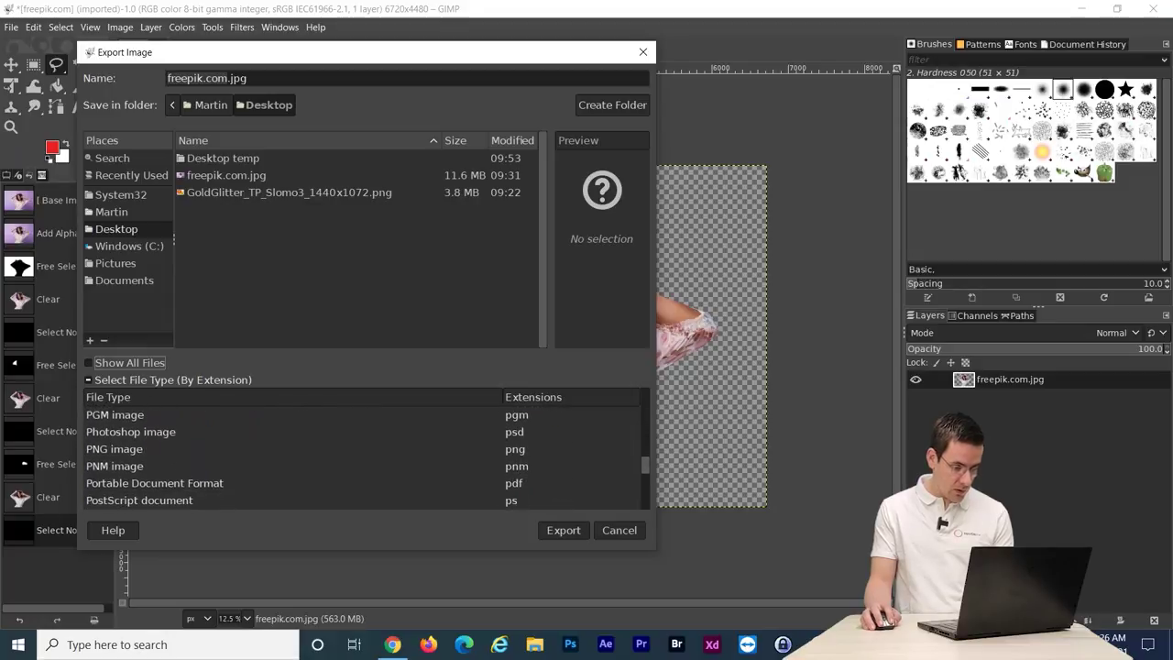
{"action": "left_click", "coordinate": [114, 449]}
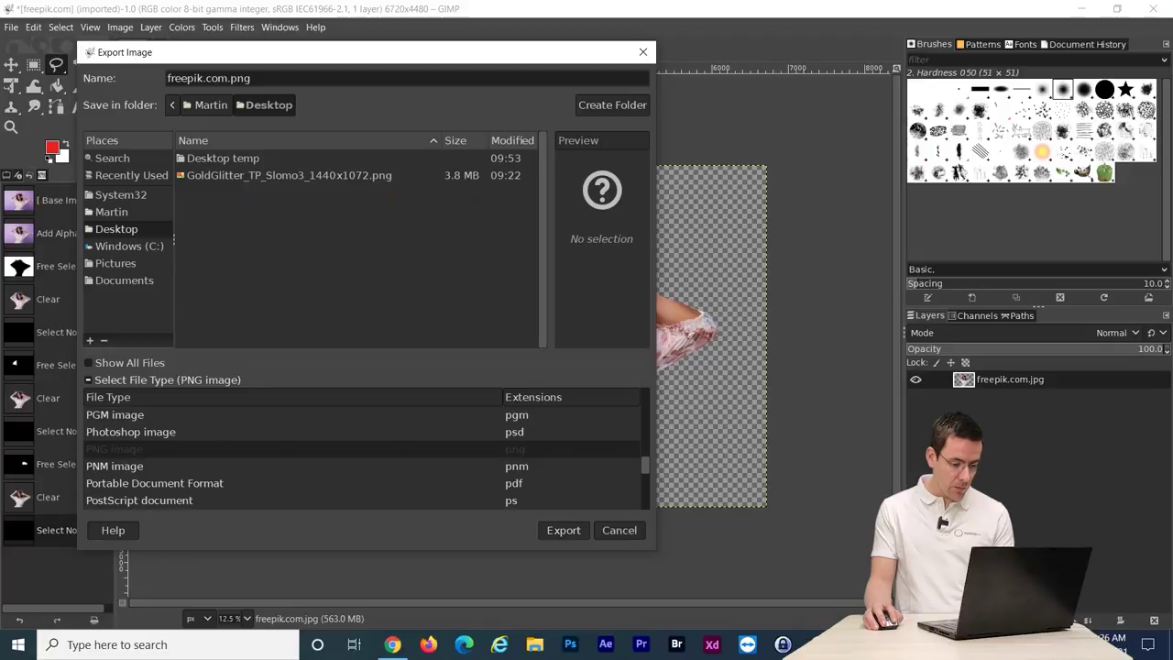
{"action": "left_click", "coordinate": [564, 530]}
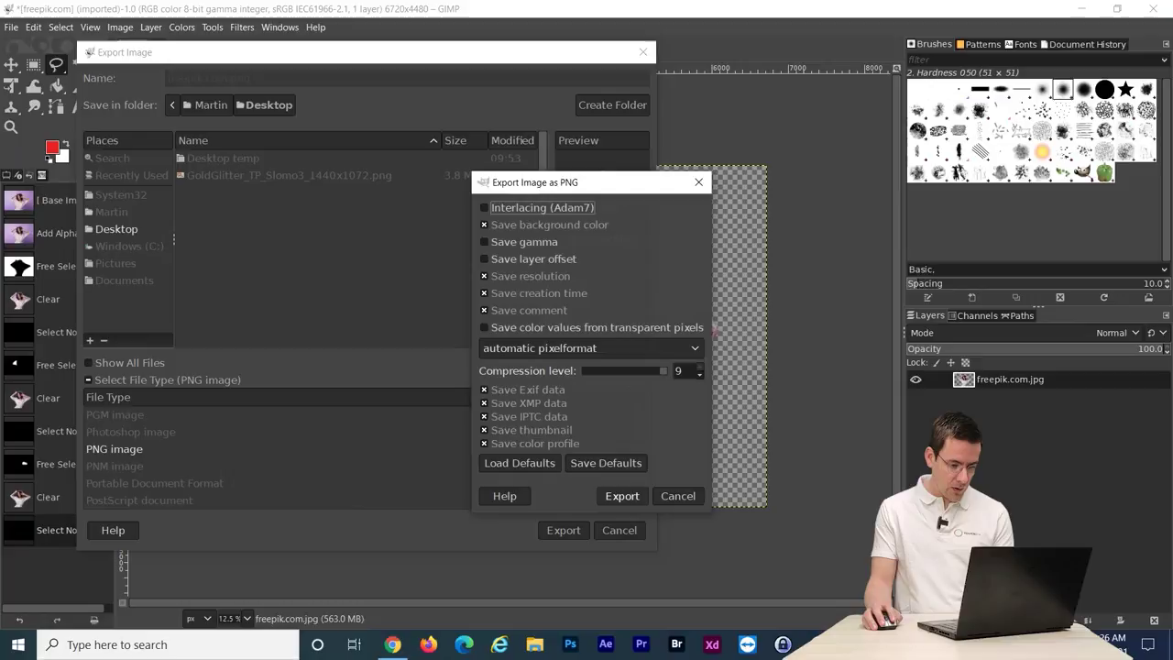
{"action": "left_click", "coordinate": [622, 496]}
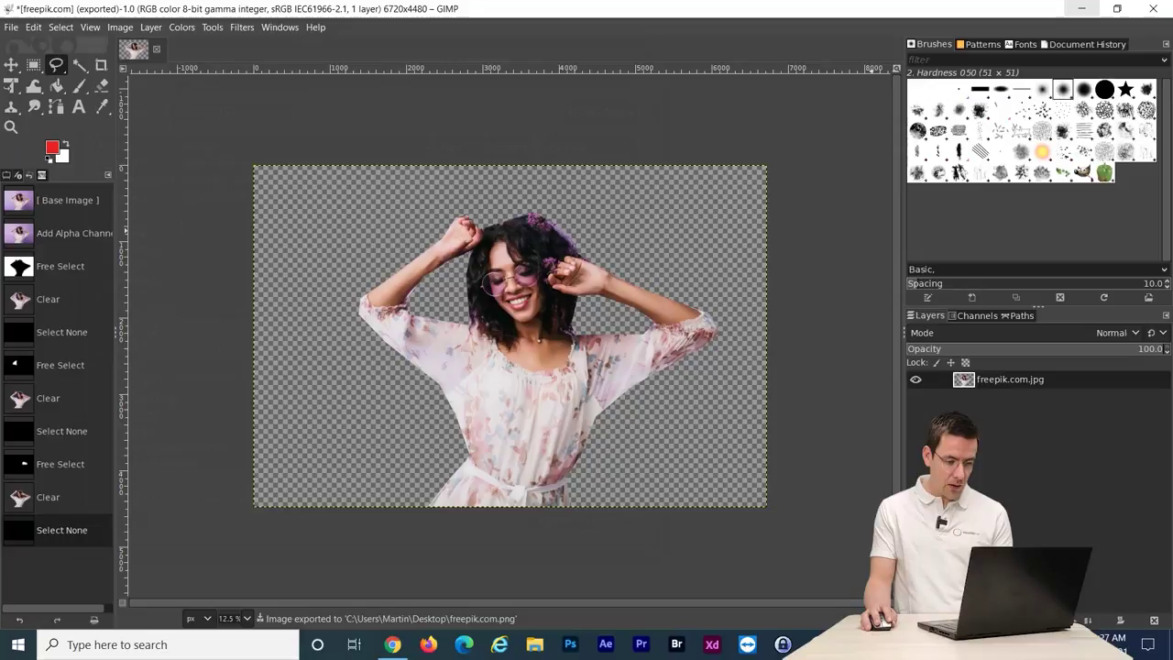
Go to the desktop, place the exported freepik.com PNG beside the original photo, and preview both images, closing each one after viewing
{"action": "left_click", "coordinate": [1081, 8]}
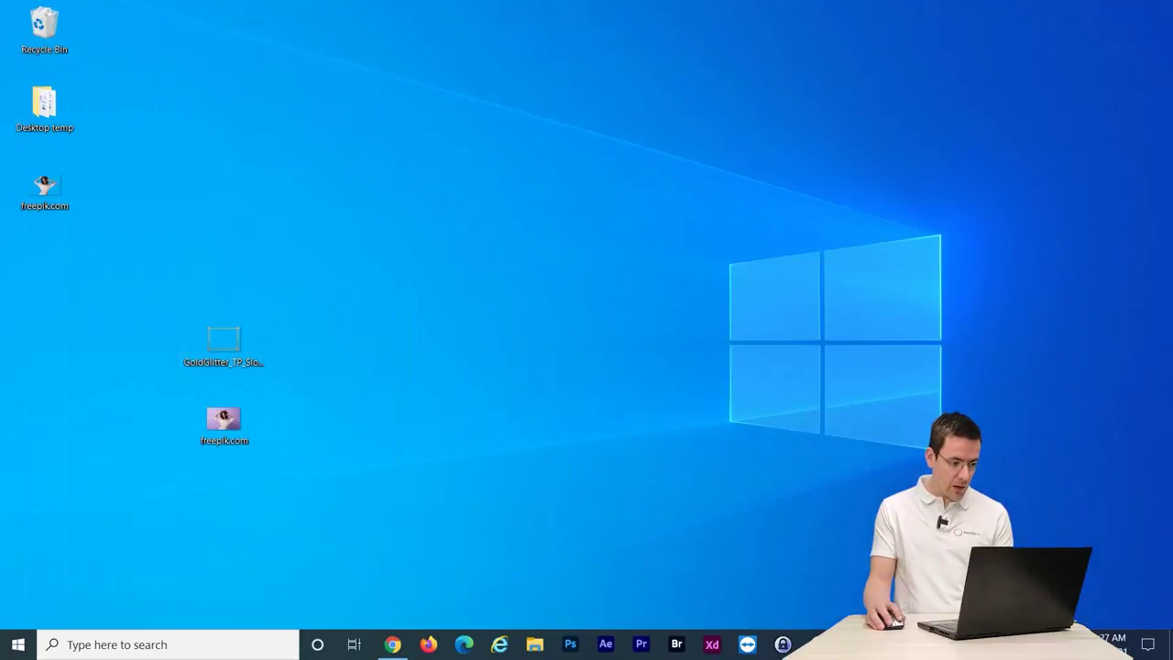
{"action": "left_click_drag", "start_coordinate": [44, 188], "coordinate": [313, 423]}
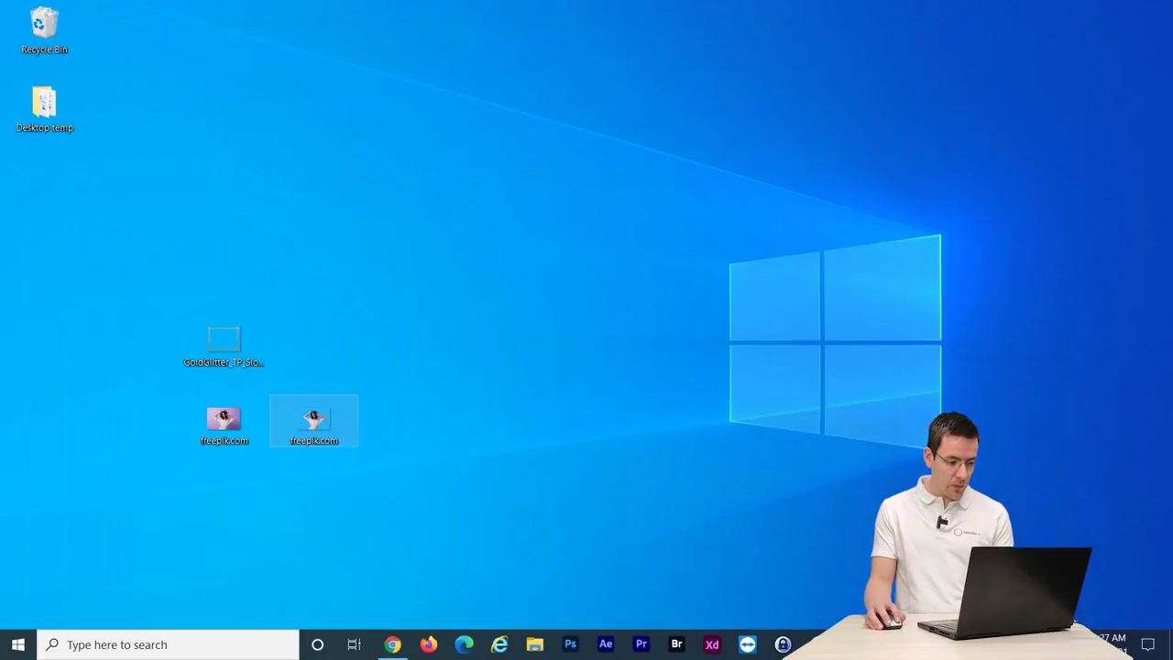
{"action": "double_click", "coordinate": [314, 421]}
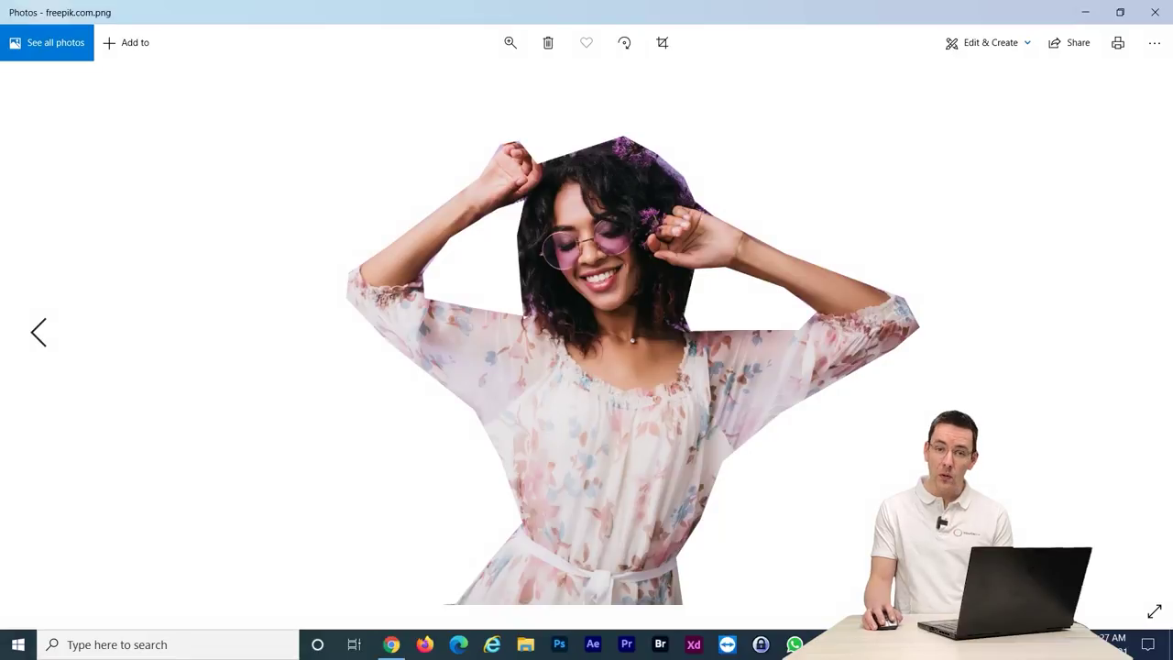
{"action": "left_click", "coordinate": [1154, 12]}
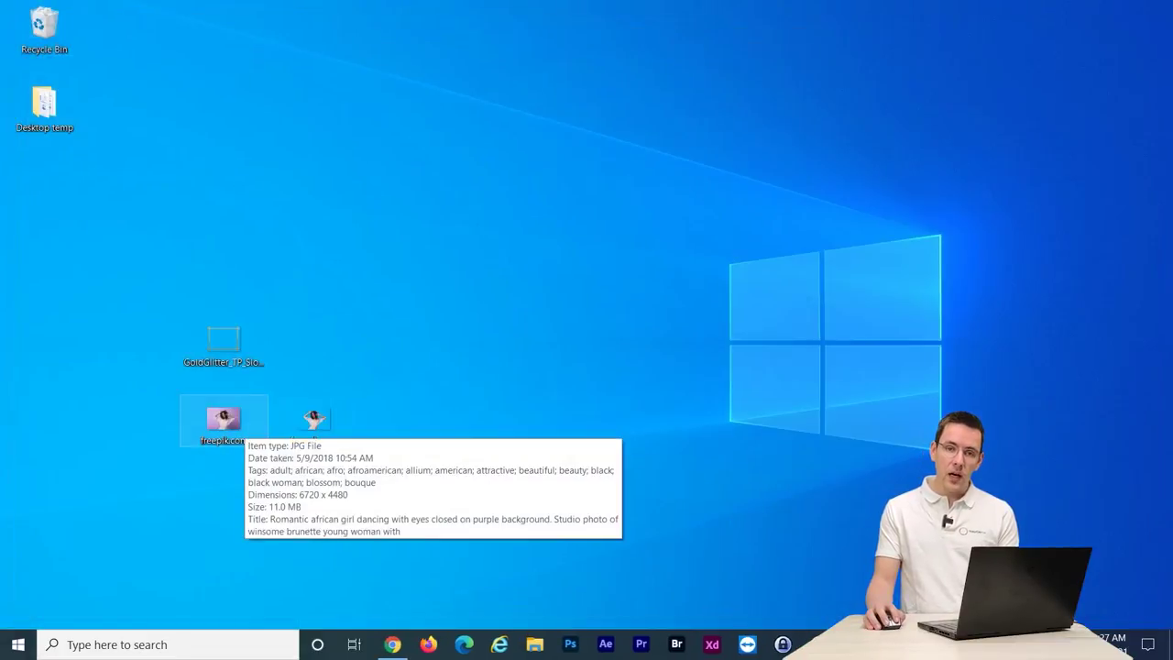
{"action": "double_click", "coordinate": [240, 423]}
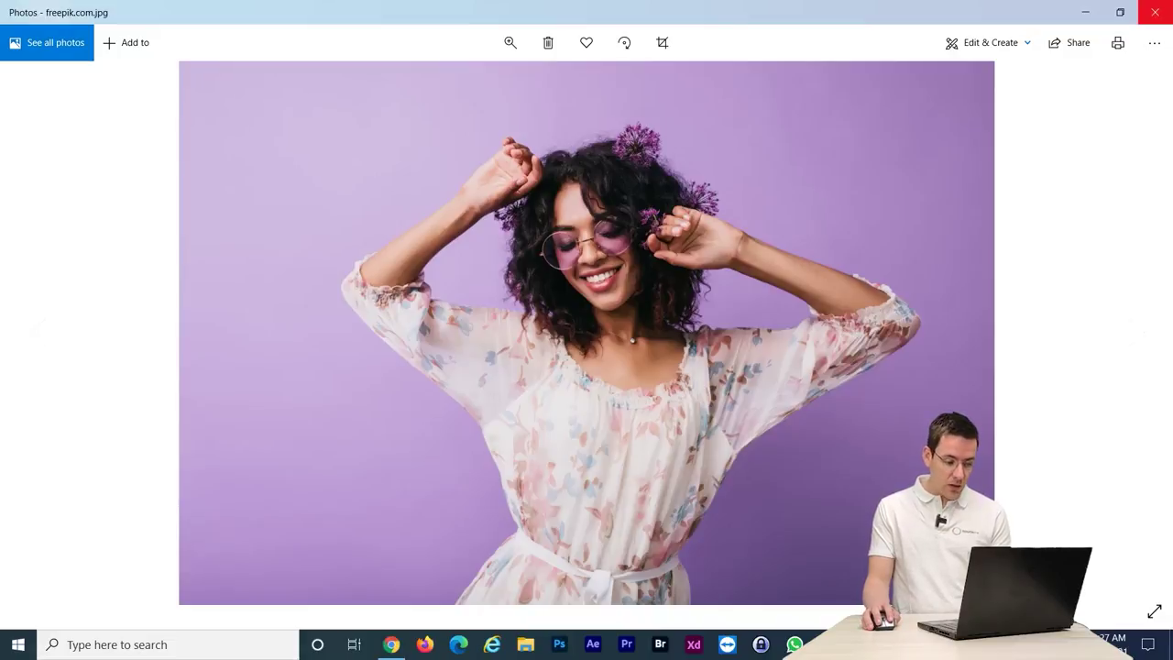
{"action": "left_click", "coordinate": [1155, 12]}
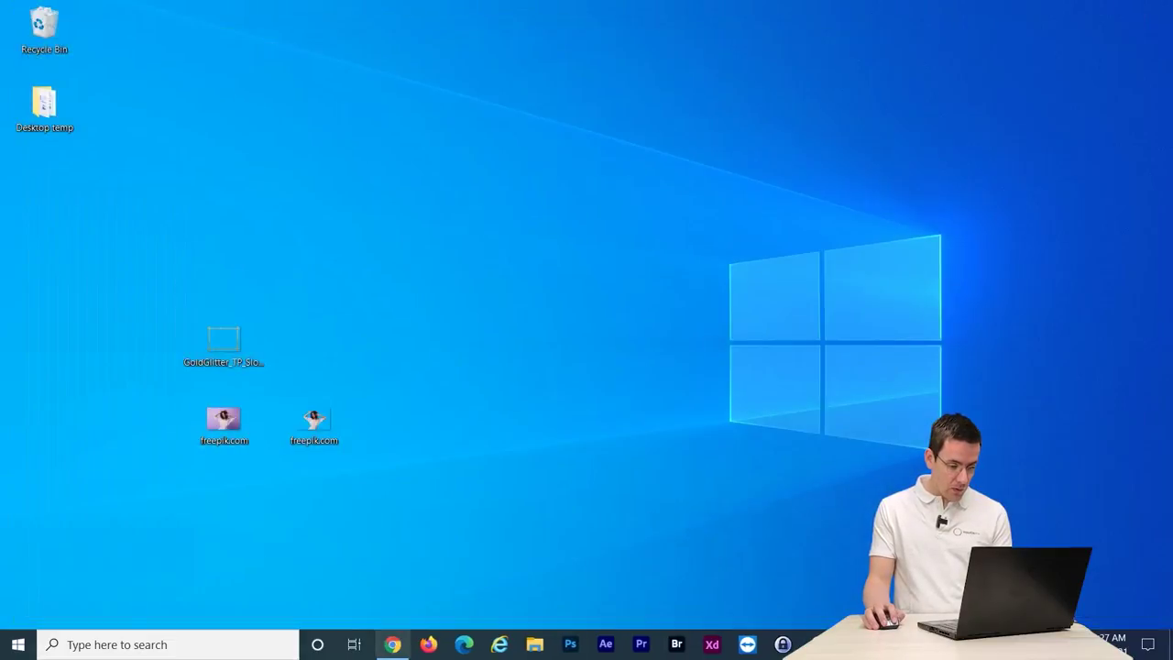
Switch to Chrome, open remove.bg in a new tab, and accept all cookies
{"action": "key", "text": "alt+Tab"}
{"action": "key", "text": "ctrl+t"}
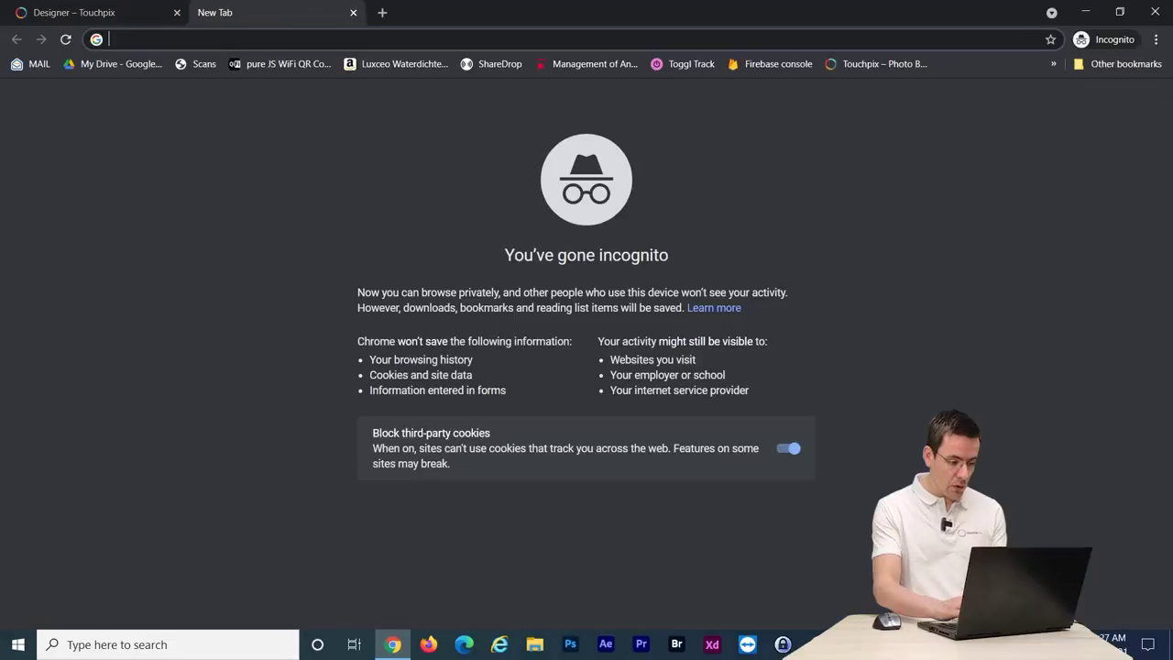
{"action": "type", "text": "remove.bg"}
{"action": "key", "text": "BackSpace"}
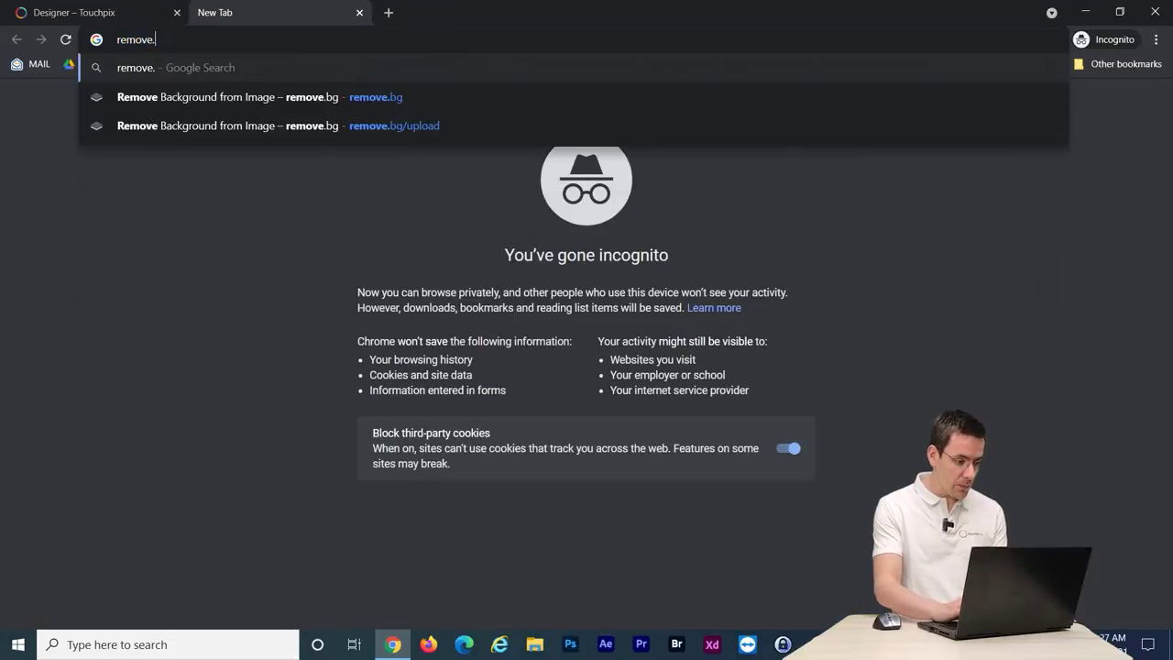
{"action": "type", "text": "bg"}
{"action": "key", "text": "Return"}
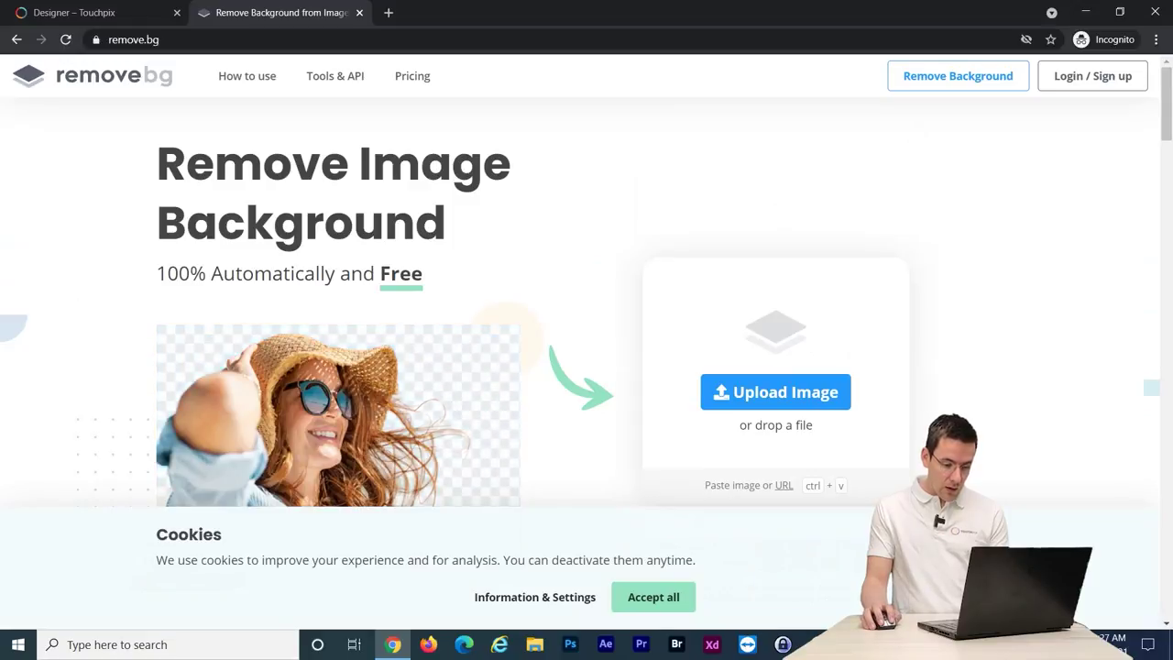
{"action": "left_click", "coordinate": [653, 597]}
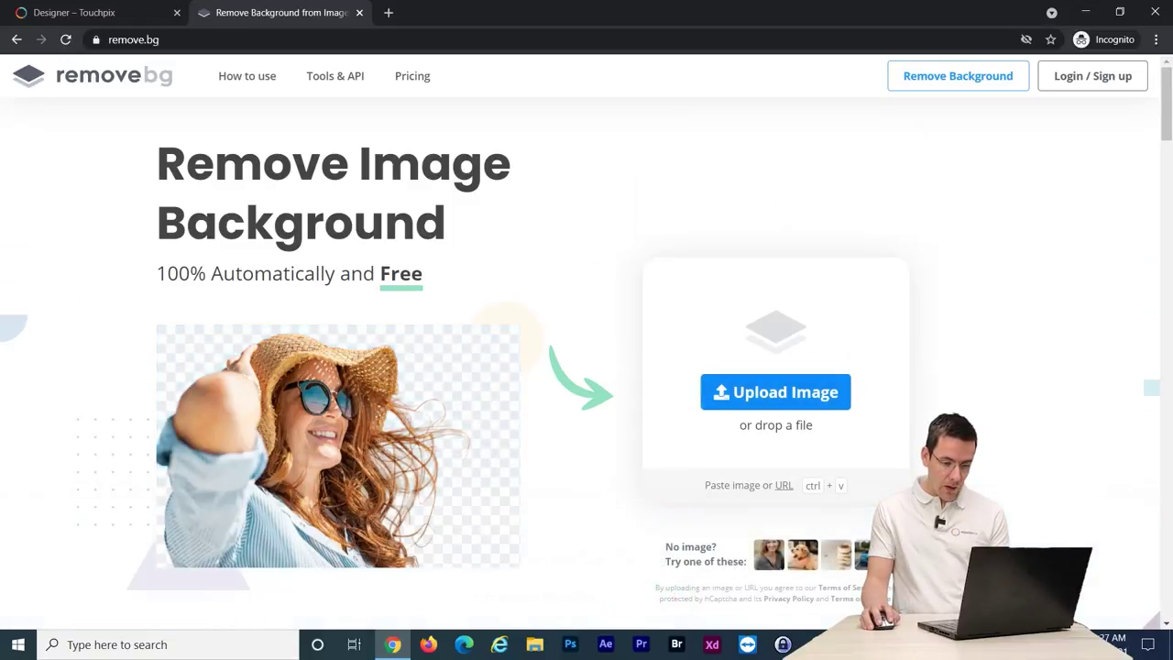
Upload the desktop's original freepik.com photo with the purple background to remove.bg
{"action": "left_click", "coordinate": [775, 392]}
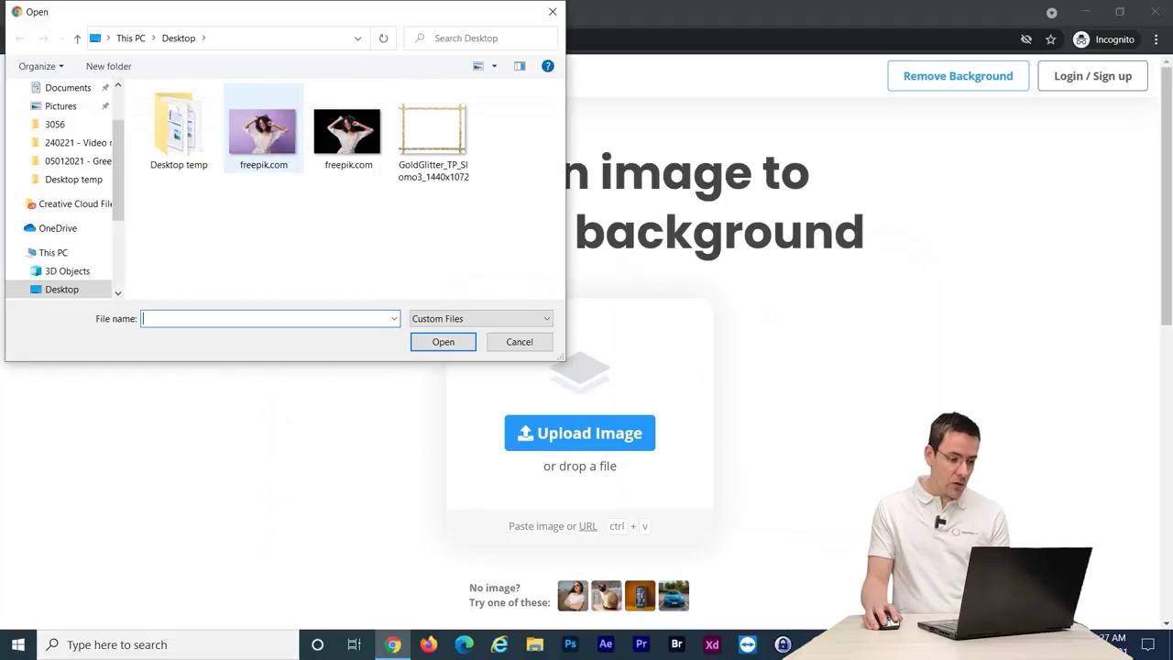
{"action": "left_click", "coordinate": [269, 137]}
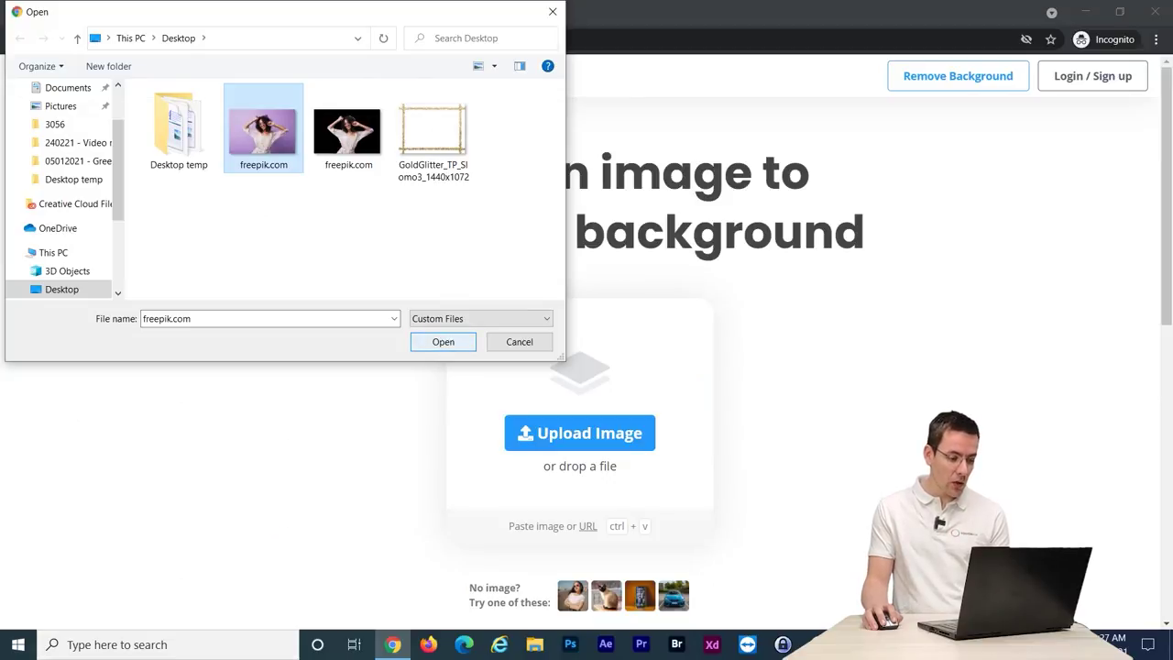
{"action": "key", "text": "Return"}
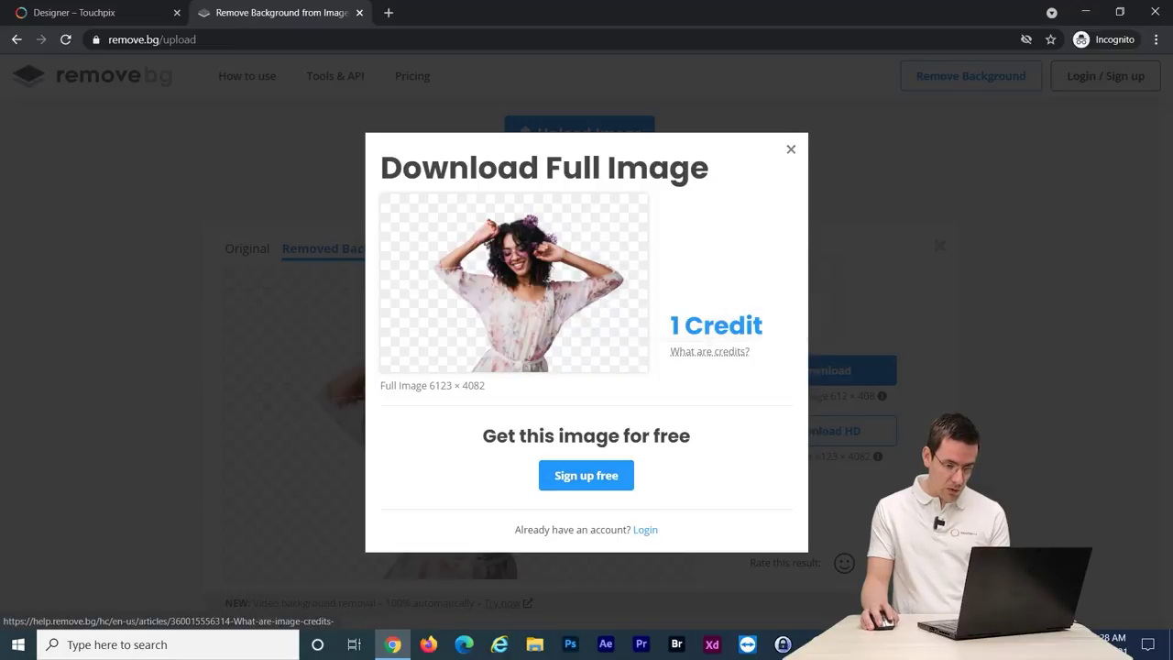
Dismiss the full-image offer, download the 612 × 408 preview cut-out, and place the file on the desktop beside the GoldGlitter overlay
{"action": "key", "text": "Escape"}
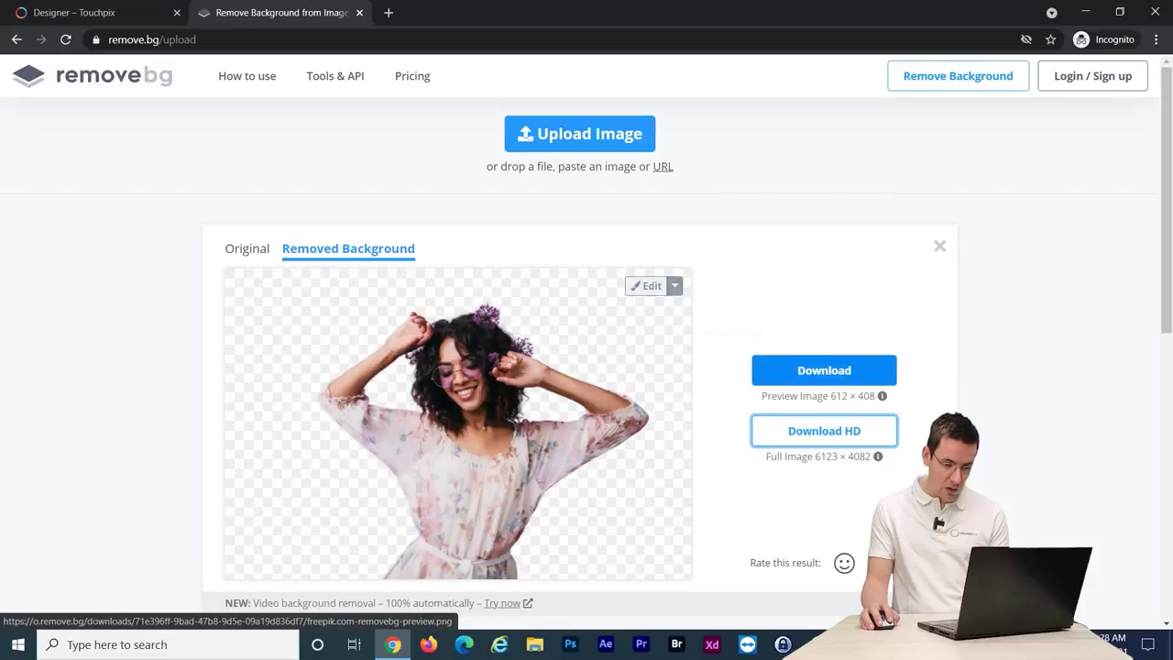
{"action": "left_click", "coordinate": [824, 370]}
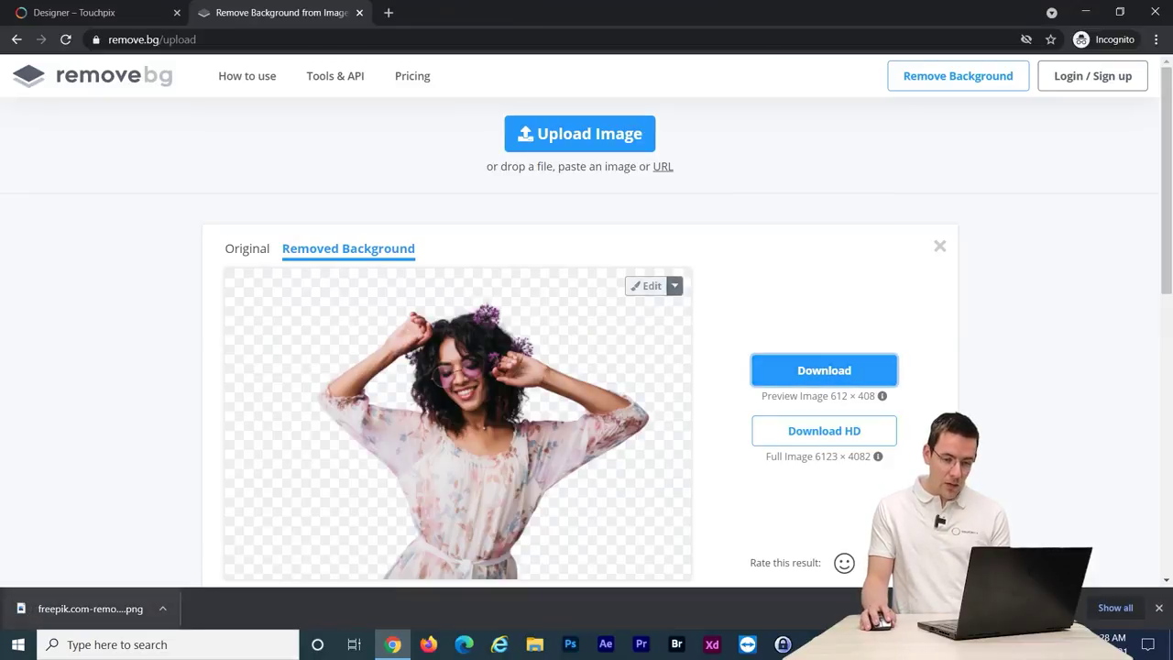
{"action": "key", "text": "super+Right"}
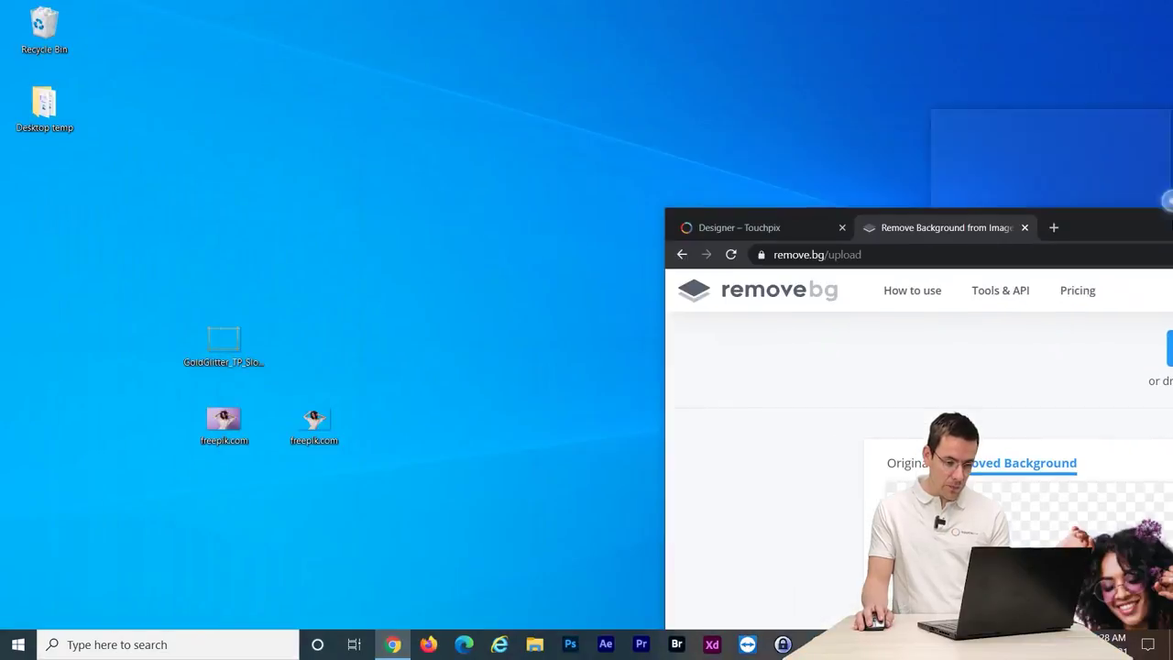
{"action": "left_click_drag", "start_coordinate": [678, 607], "coordinate": [314, 344]}
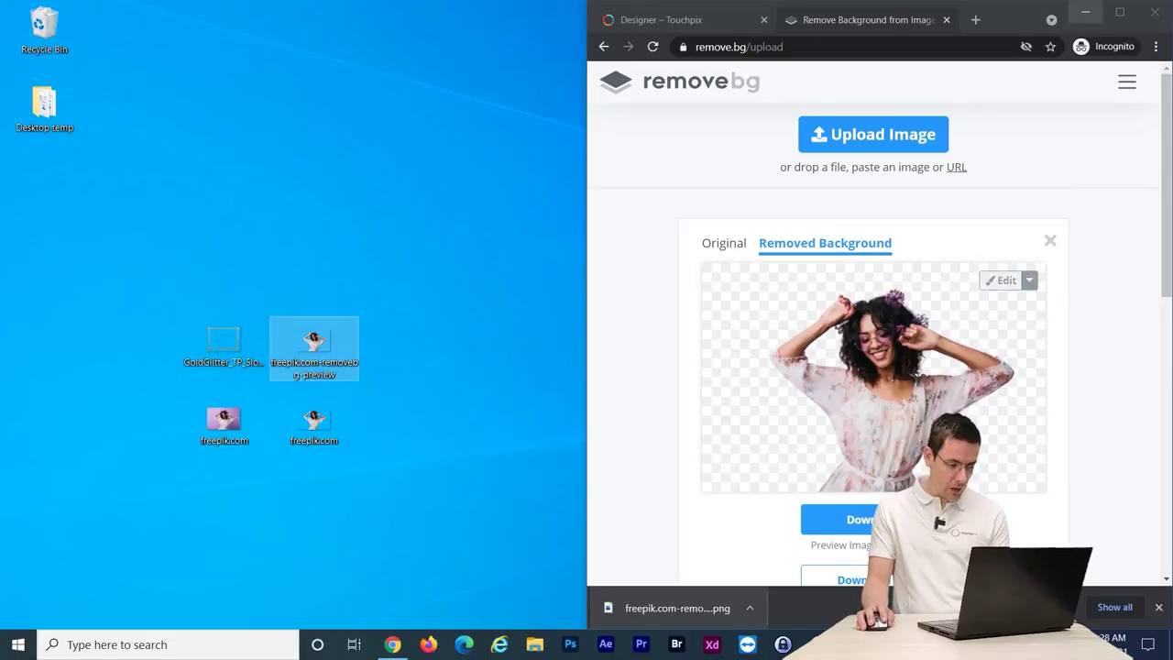
{"action": "left_click", "coordinate": [1085, 12]}
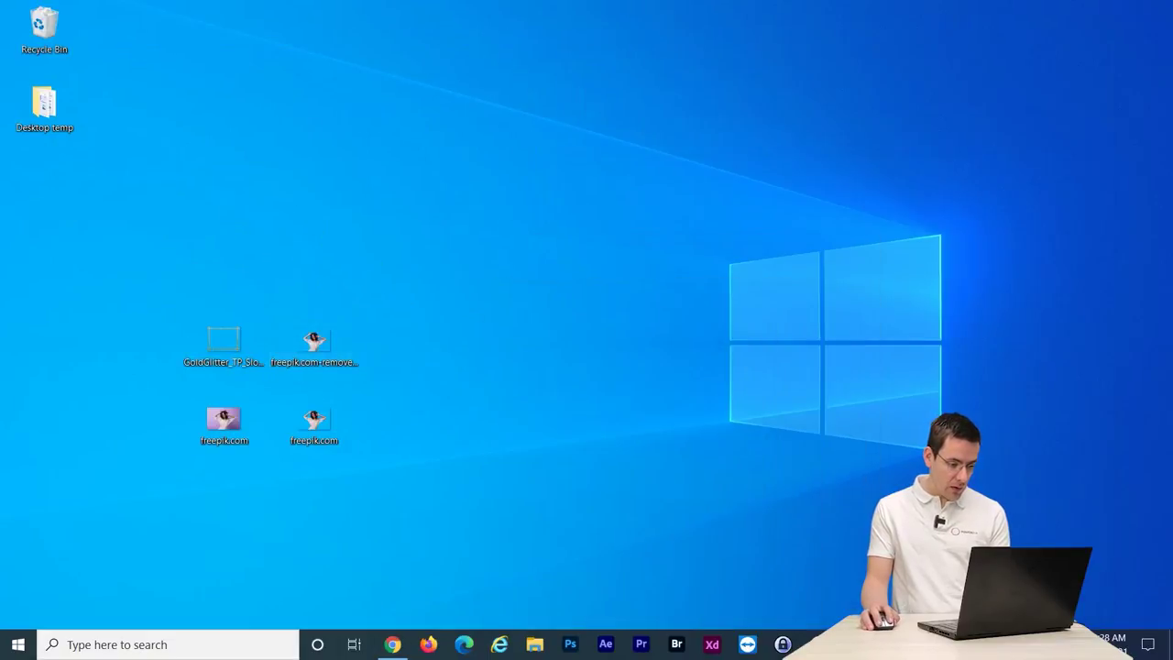
Preview the desktop's freepik.com-removebg-preview cut-out and the GoldGlitter overlay image, closing each one after viewing
{"action": "double_click", "coordinate": [315, 344]}
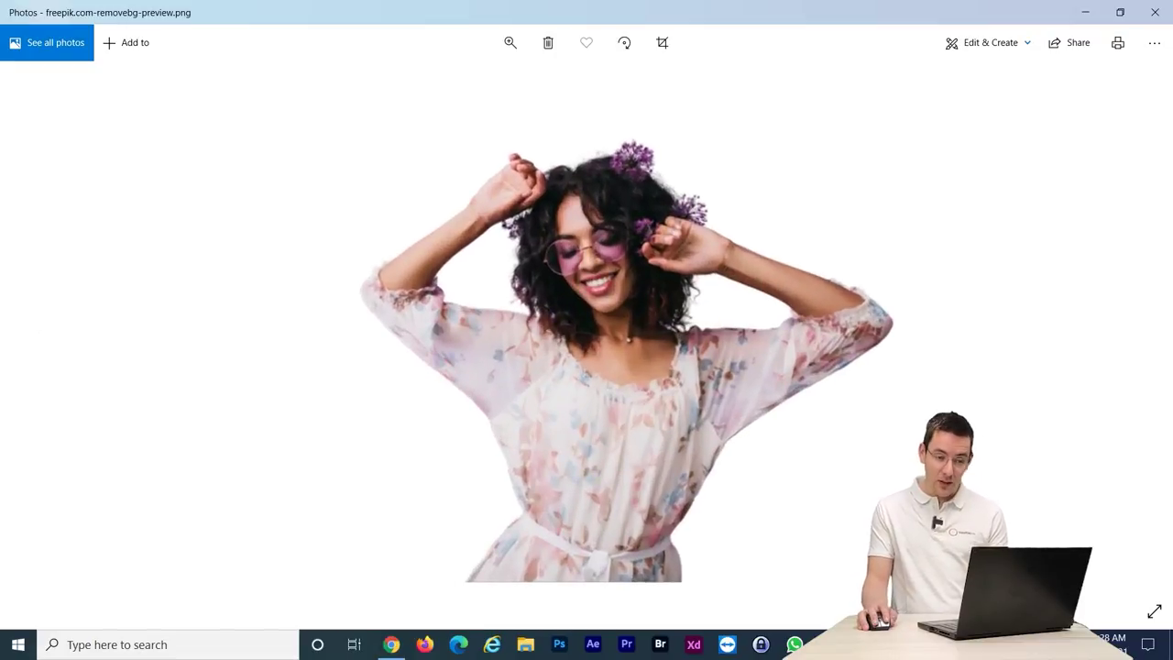
{"action": "key", "text": "alt+F4"}
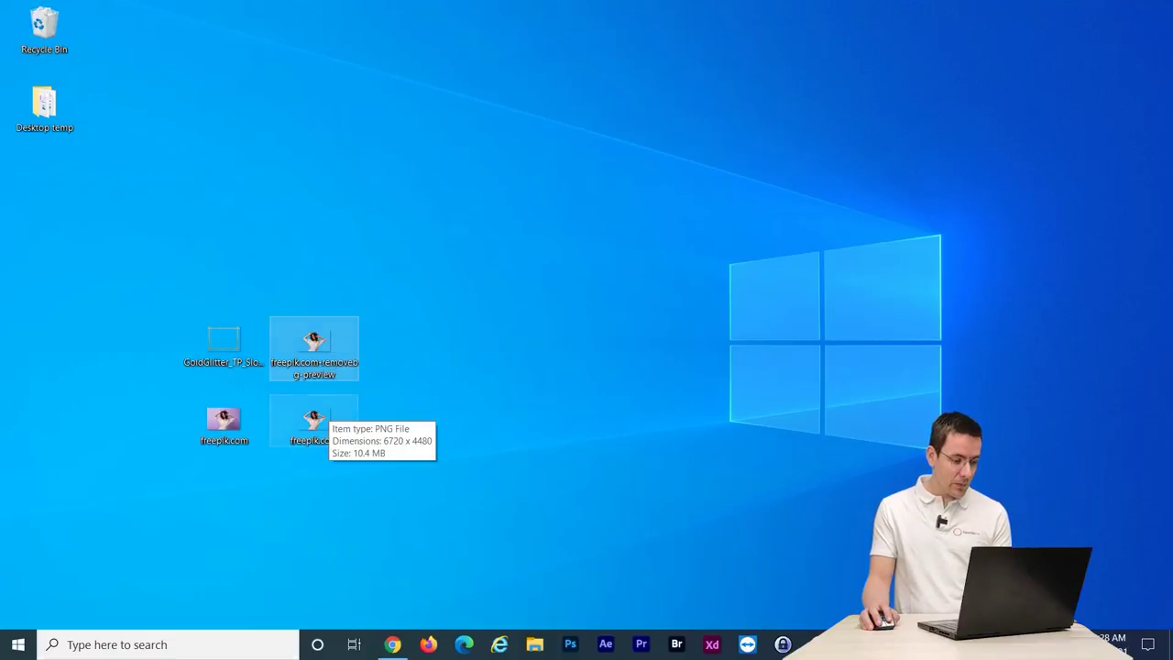
{"action": "double_click", "coordinate": [224, 341]}
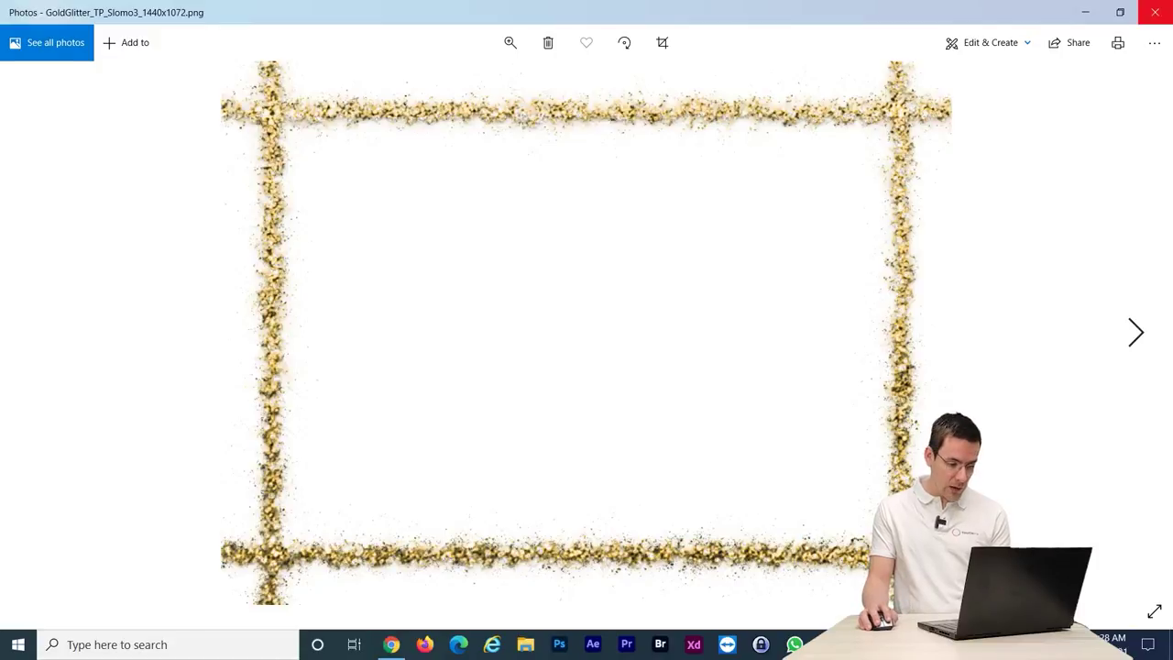
{"action": "left_click", "coordinate": [1155, 12]}
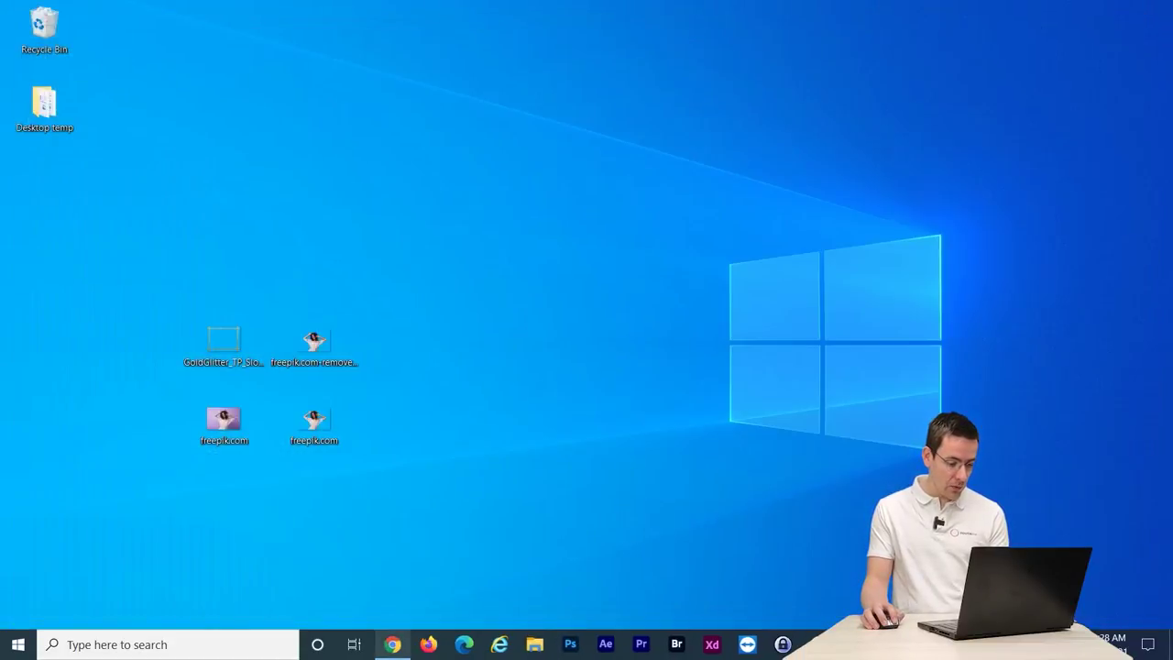
Return to the Touchpix Designer in a maximized Chrome window and open its upload options with the custom overlay file requirements
{"action": "left_click", "coordinate": [393, 645]}
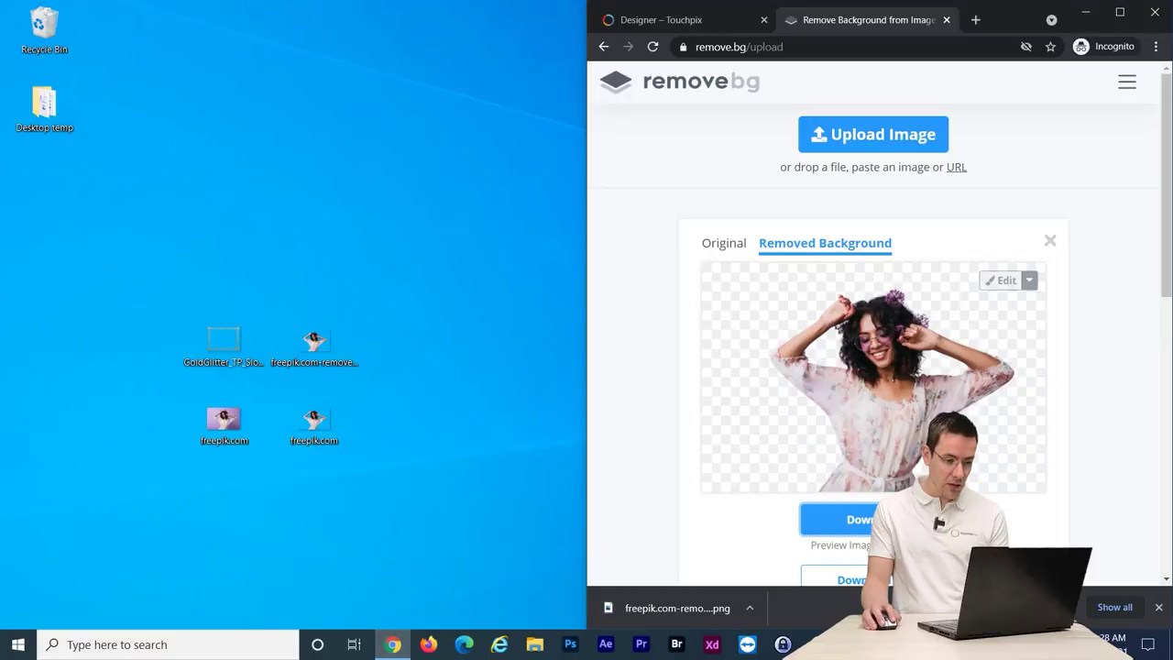
{"action": "left_click", "coordinate": [683, 20]}
{"action": "left_click", "coordinate": [1119, 12]}
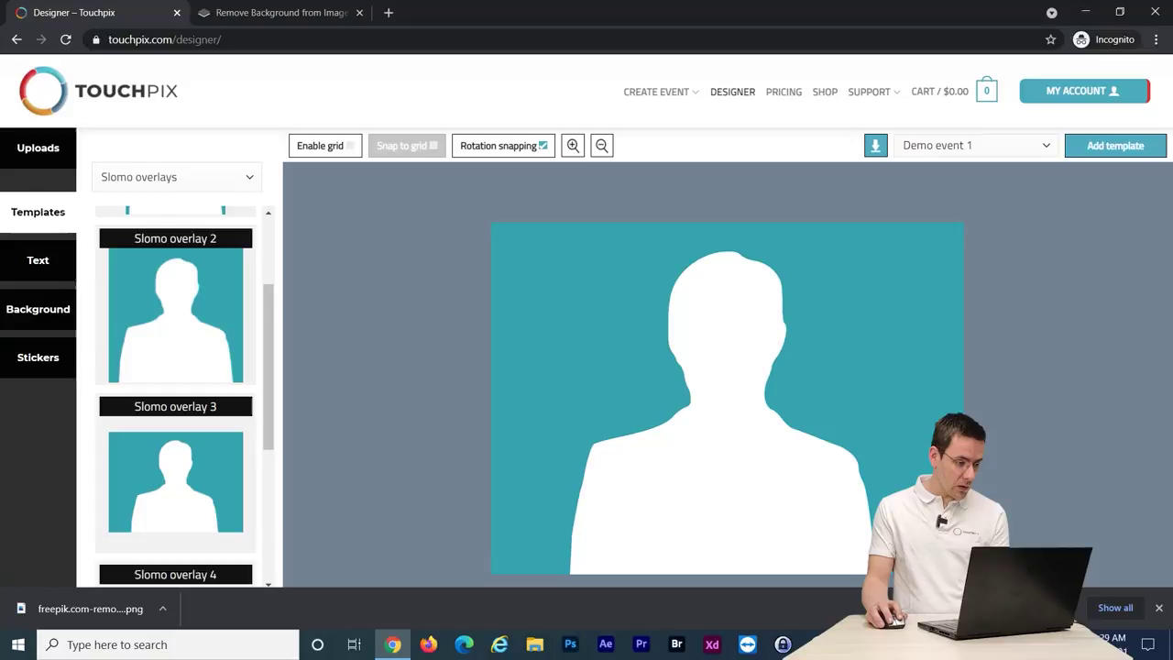
{"action": "left_click", "coordinate": [38, 147]}
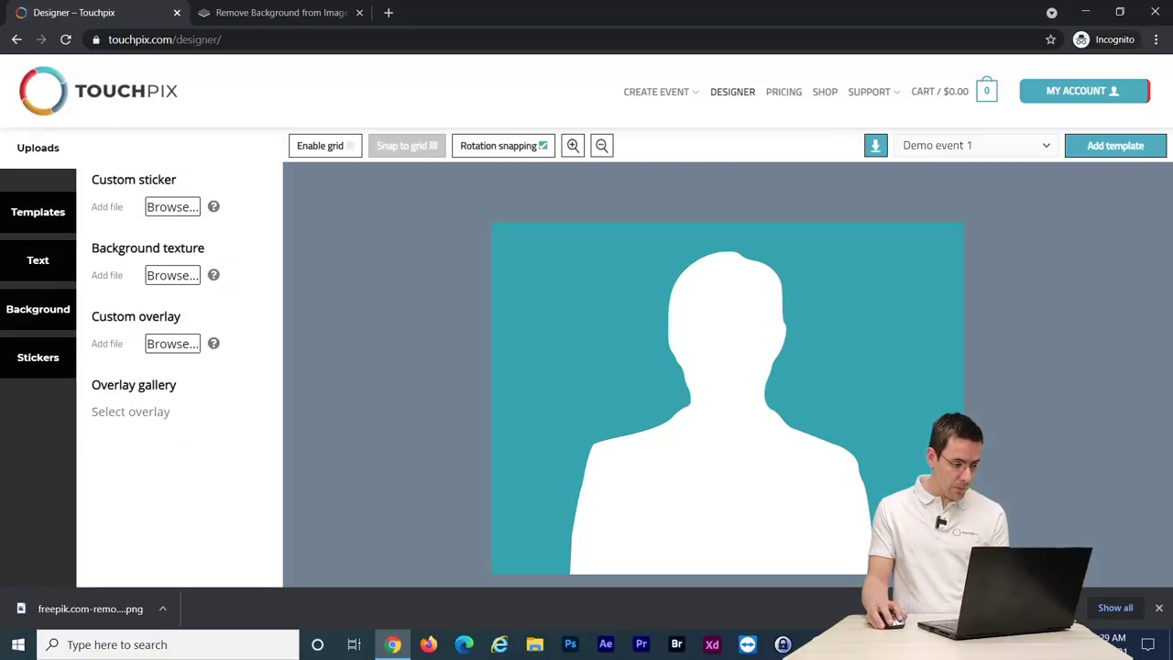
{"action": "mouse_move", "coordinate": [213, 343]}
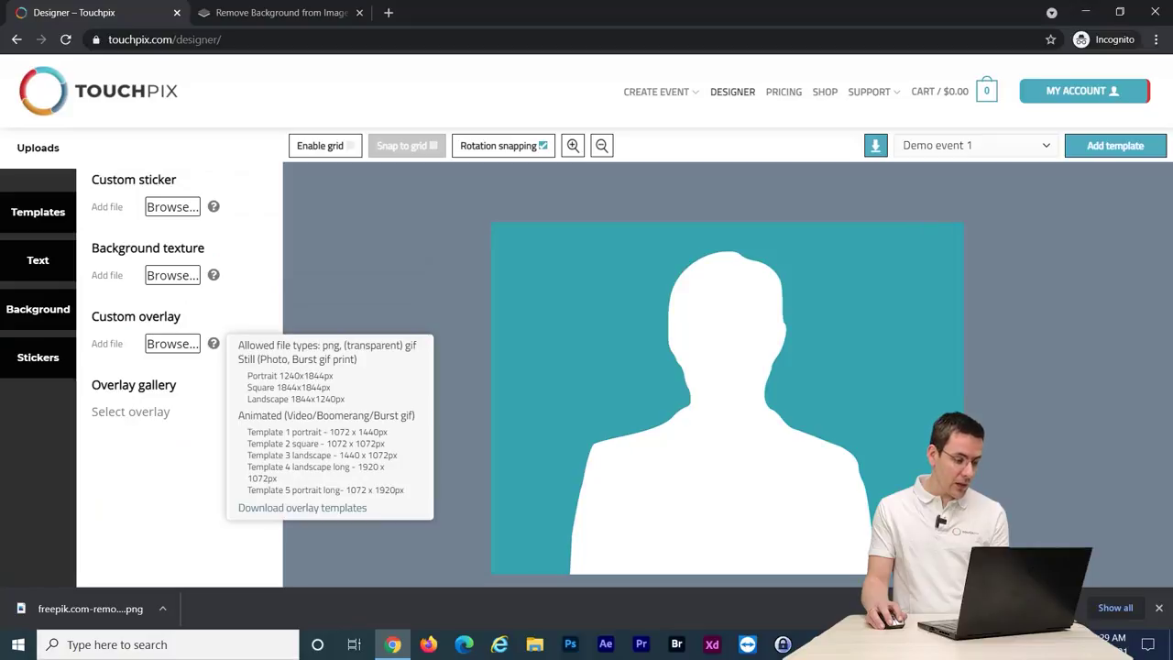
Upload GoldGlitter_TP_Slomo3_1440x1072 from the desktop as the custom overlay and apply it to the template
{"action": "left_click", "coordinate": [172, 344]}
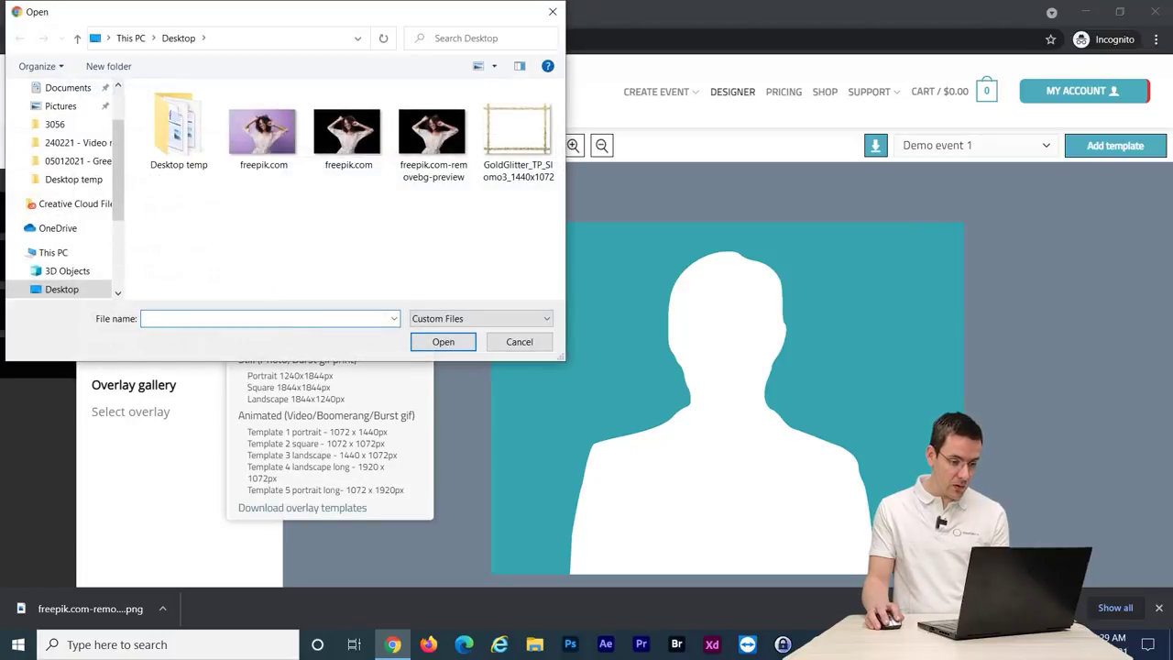
{"action": "left_click", "coordinate": [518, 134]}
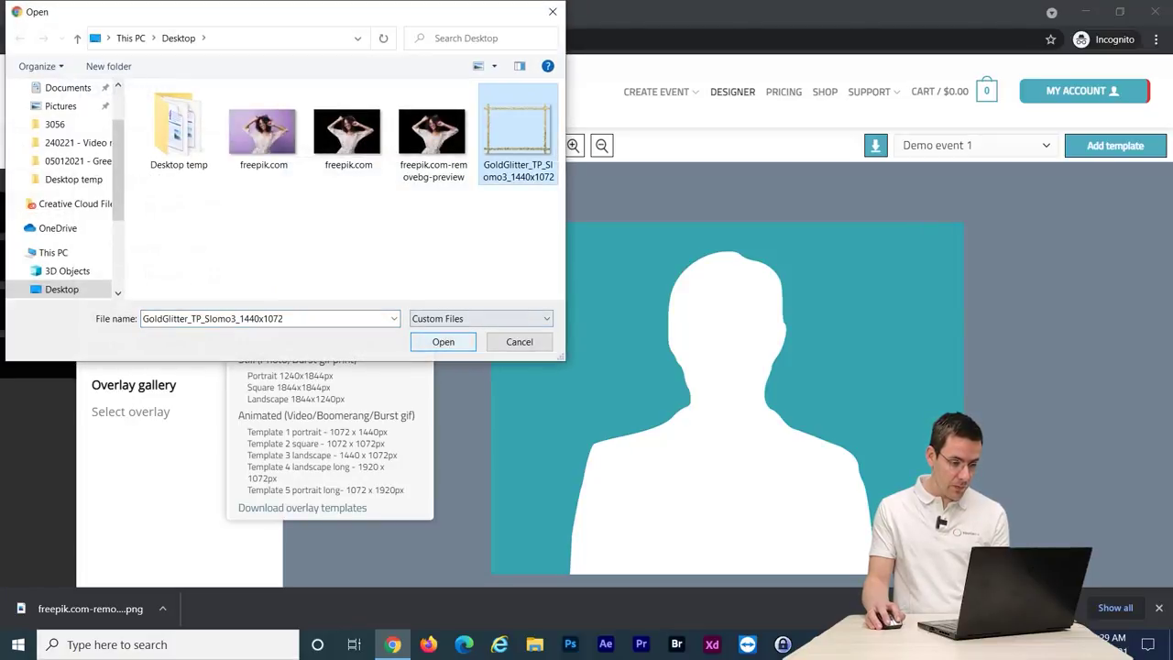
{"action": "left_click", "coordinate": [442, 341]}
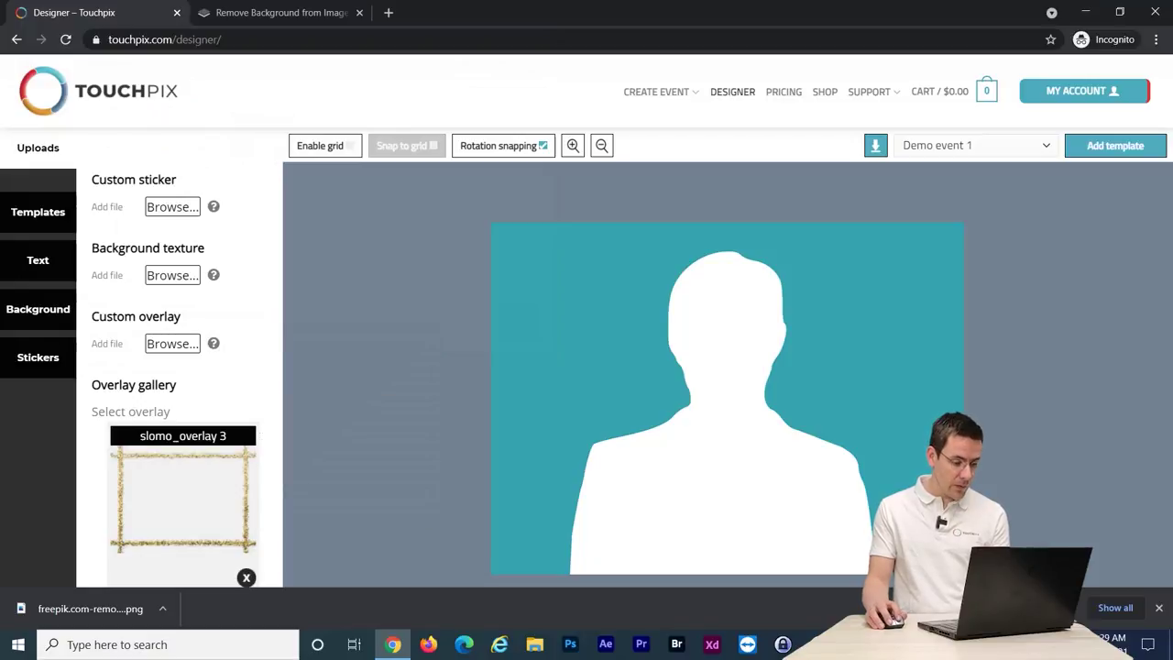
{"action": "left_click", "coordinate": [183, 500]}
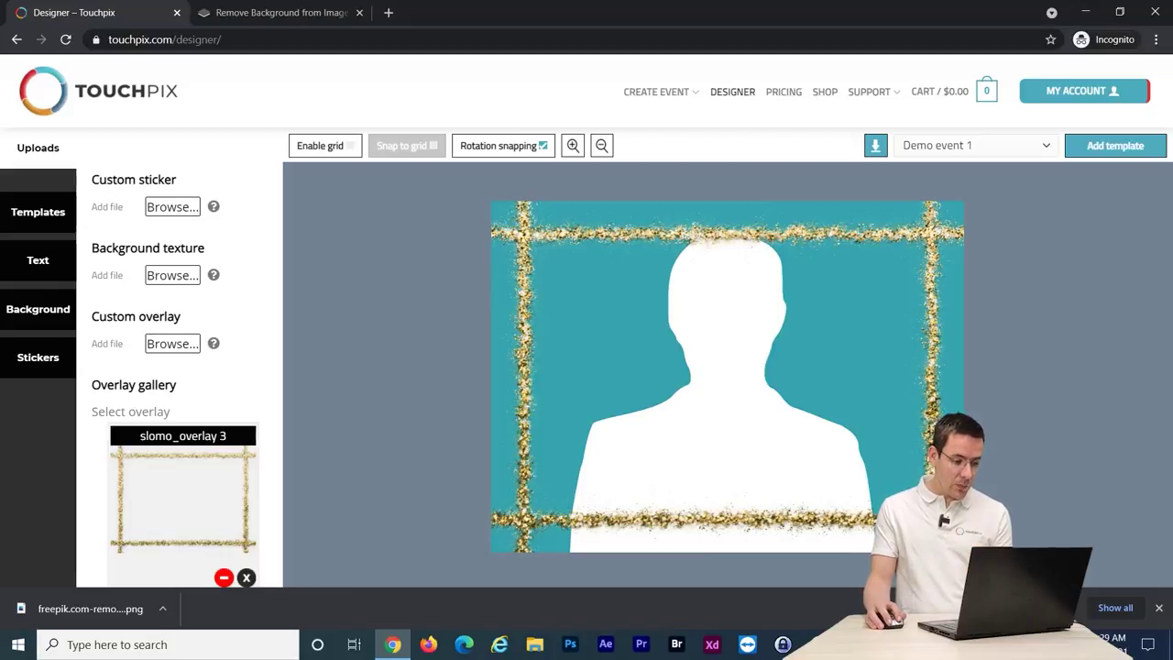
Upload the freepik.com-removebg-preview cut-out from the desktop as a custom sticker and add it to the template
{"action": "mouse_move", "coordinate": [214, 343]}
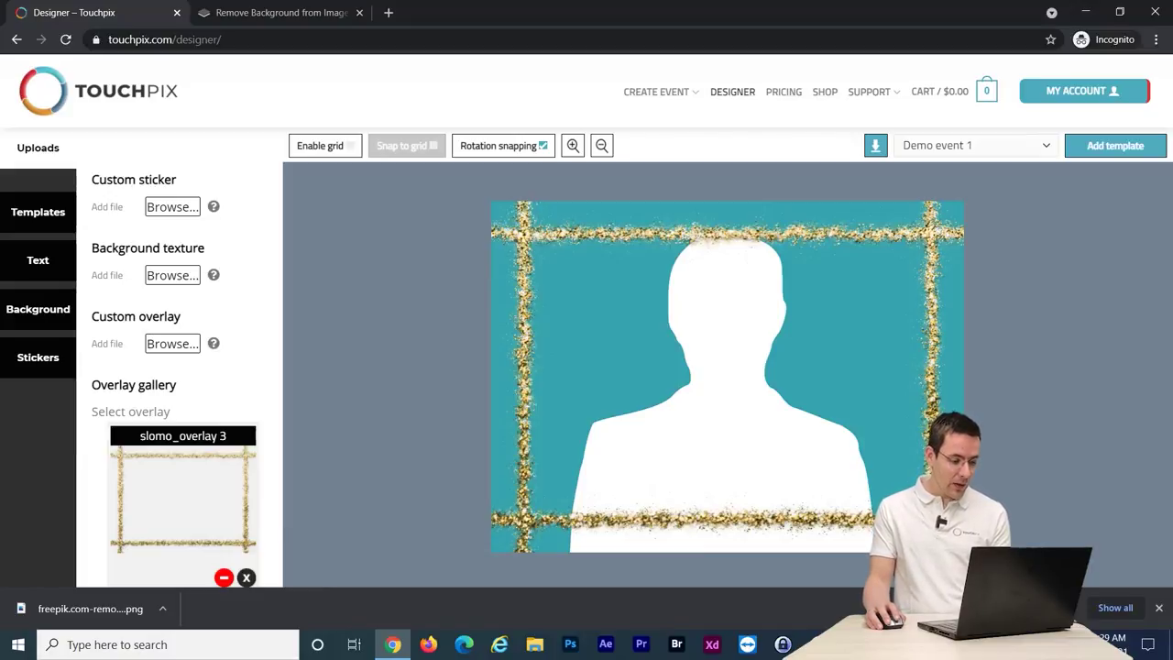
{"action": "mouse_move", "coordinate": [214, 206]}
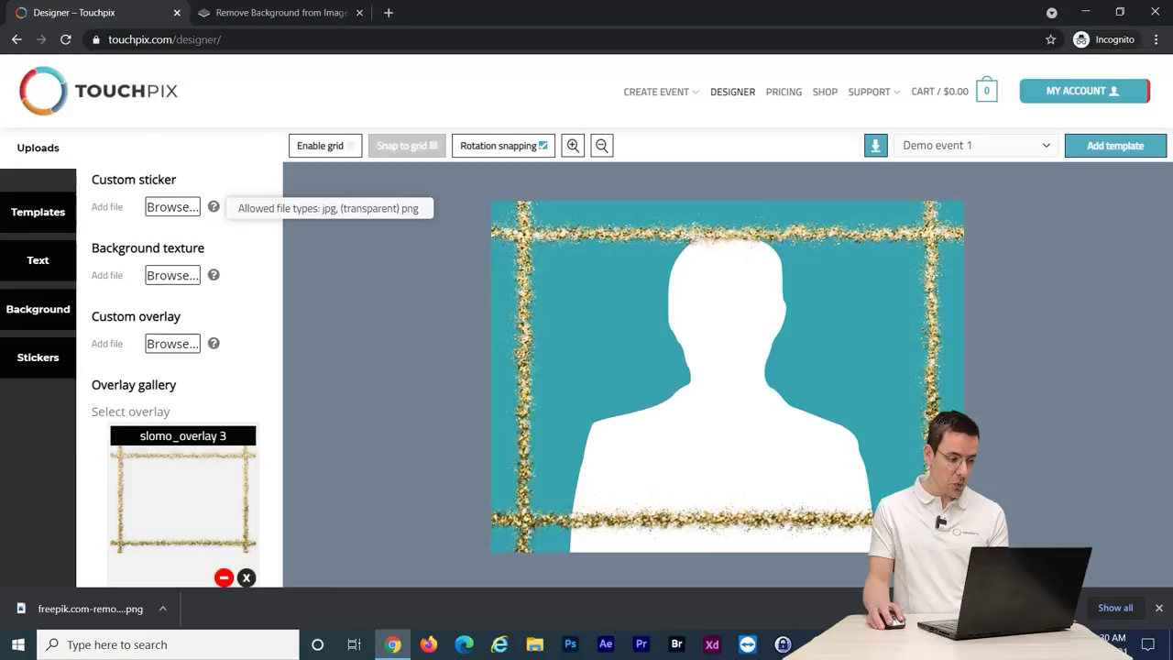
{"action": "left_click", "coordinate": [173, 207]}
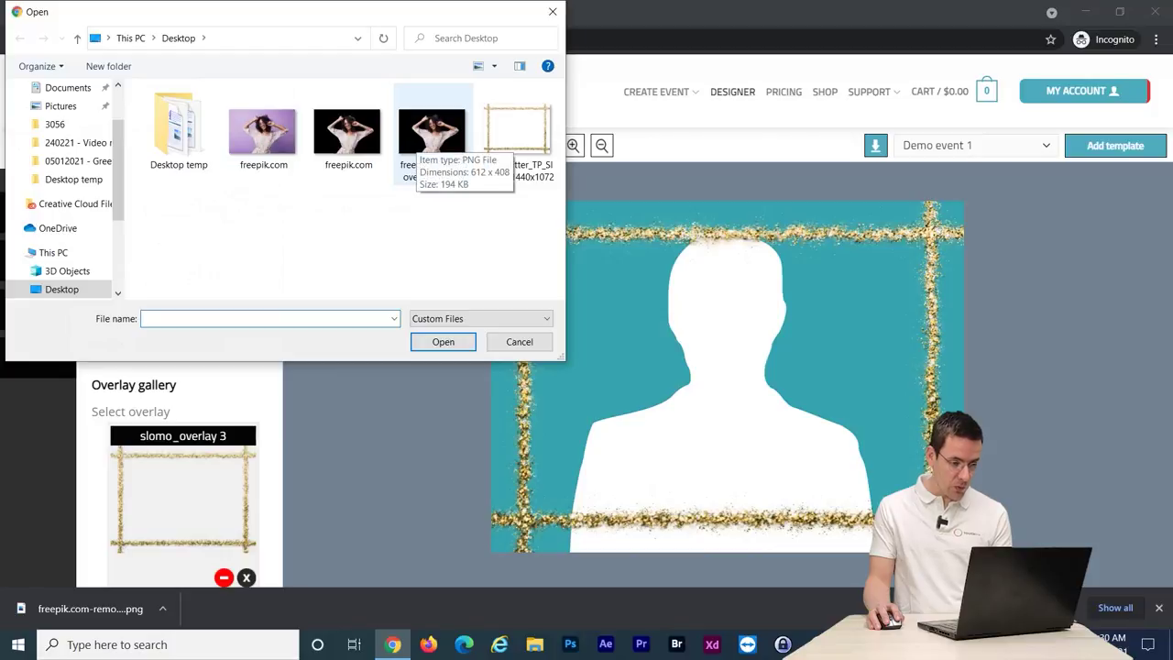
{"action": "left_click", "coordinate": [416, 138]}
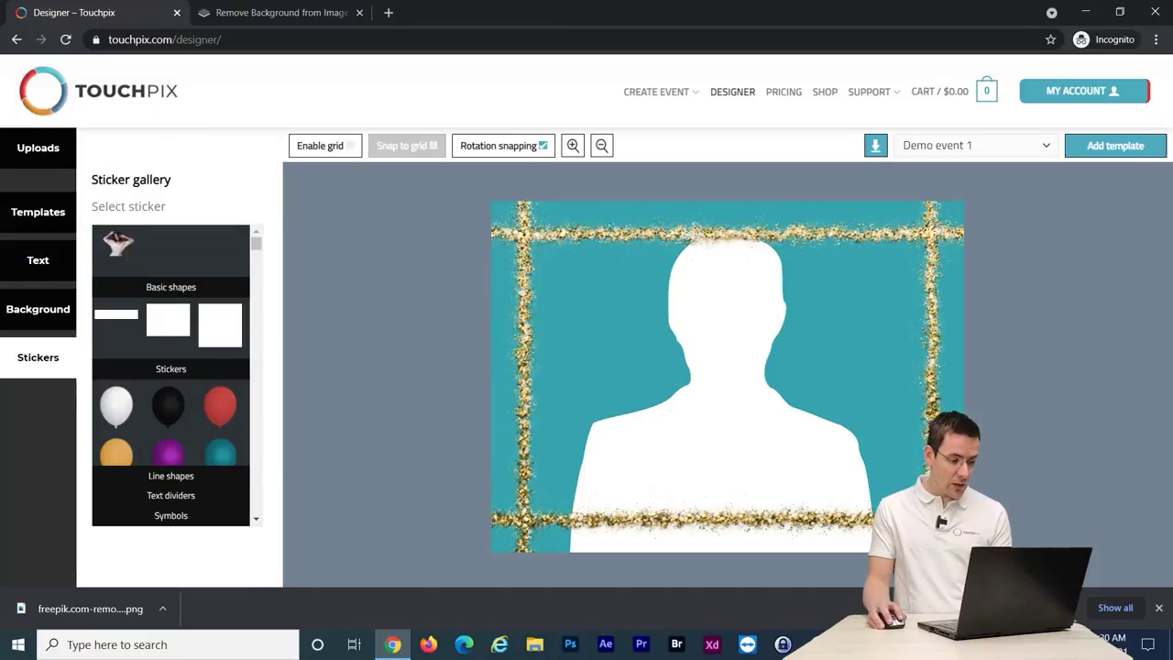
{"action": "left_click", "coordinate": [118, 243]}
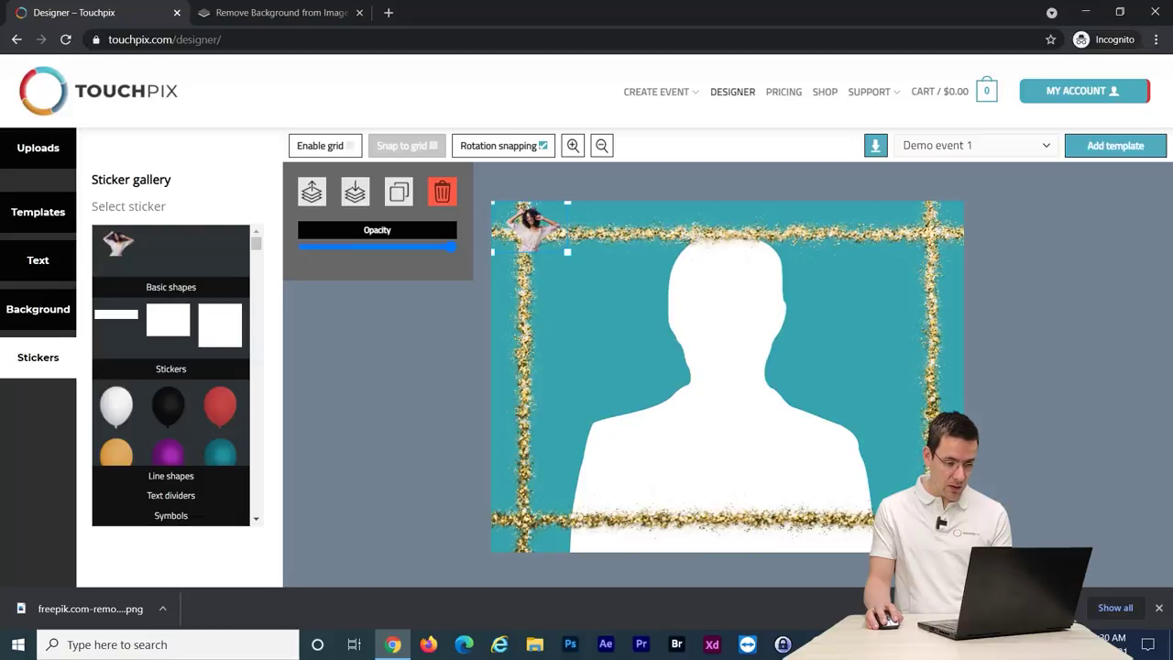
Enlarge the woman's cut-out sticker and place it in the template's lower-left corner over the gold frame
{"action": "left_click_drag", "start_coordinate": [529, 227], "coordinate": [770, 380]}
{"action": "left_click_drag", "start_coordinate": [655, 468], "coordinate": [589, 478]}
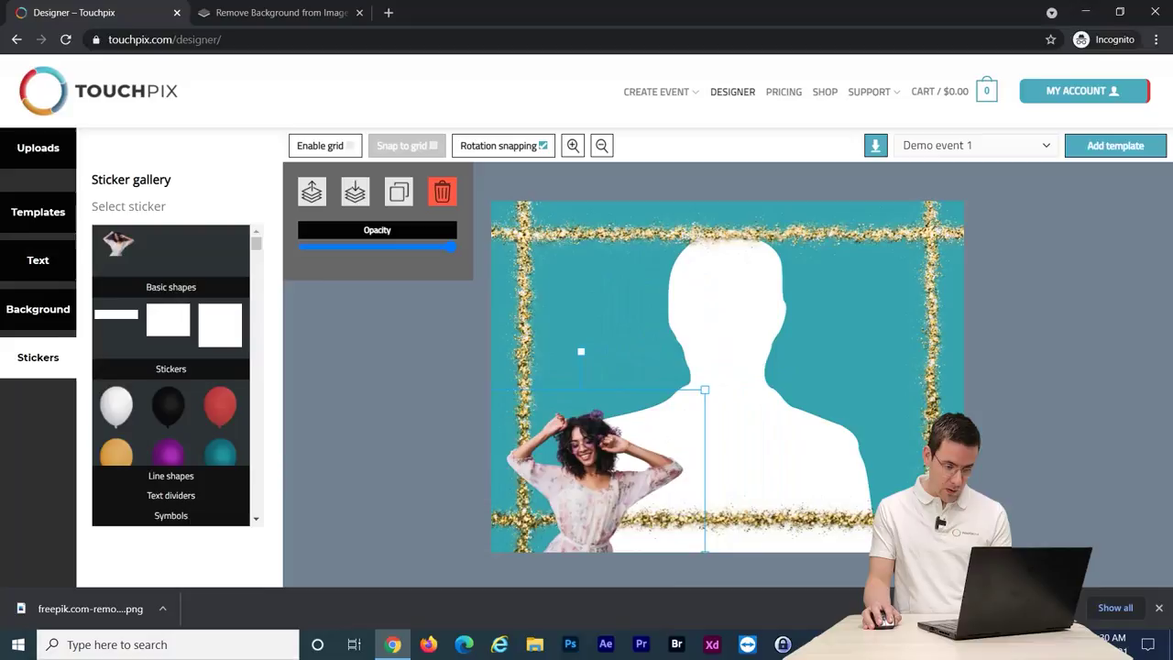
{"action": "left_click_drag", "start_coordinate": [705, 388], "coordinate": [693, 399]}
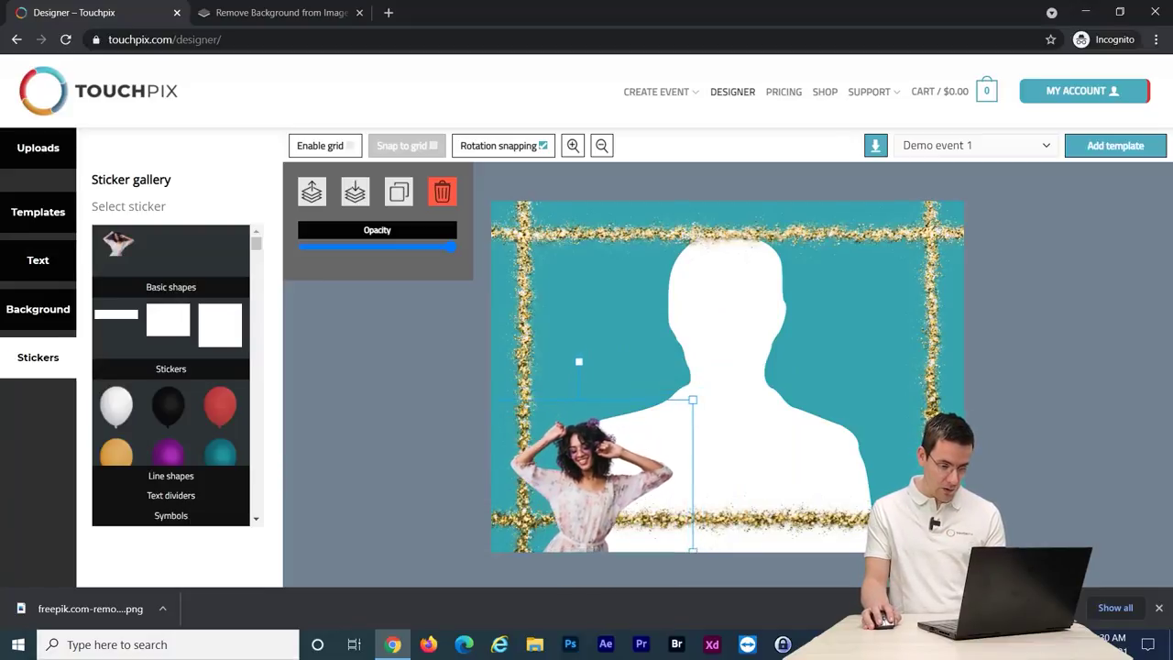
{"action": "key", "text": "Escape"}
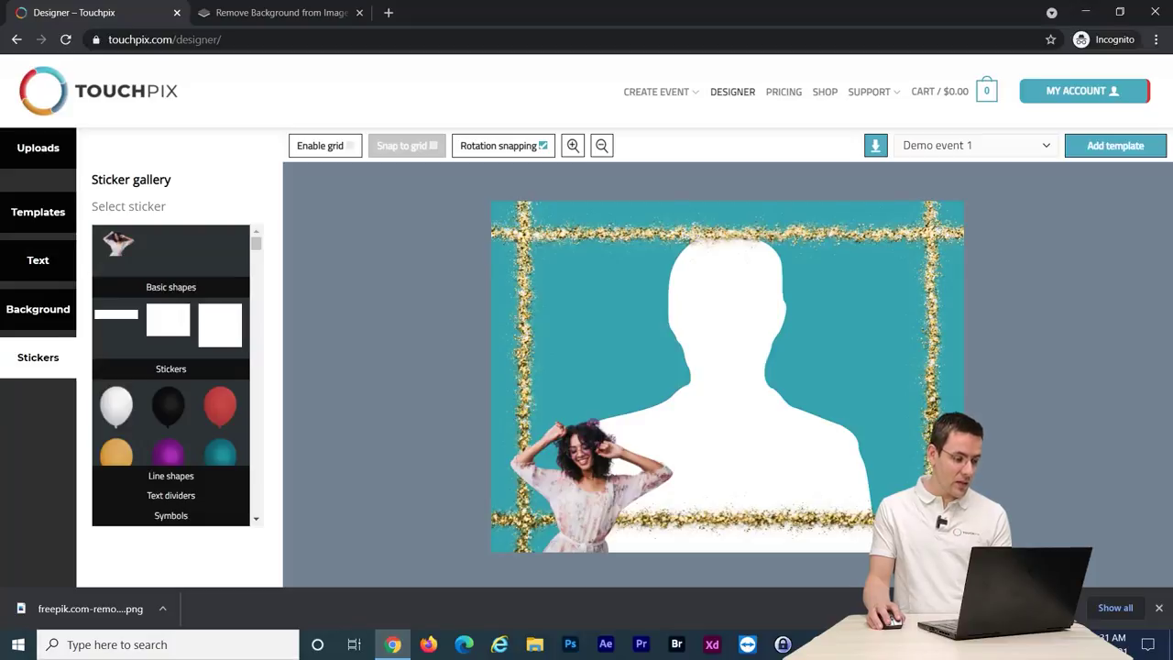
Add a large text to the lower-right area of the template and change its wording to "Birthday girl"
{"action": "left_click", "coordinate": [38, 260]}
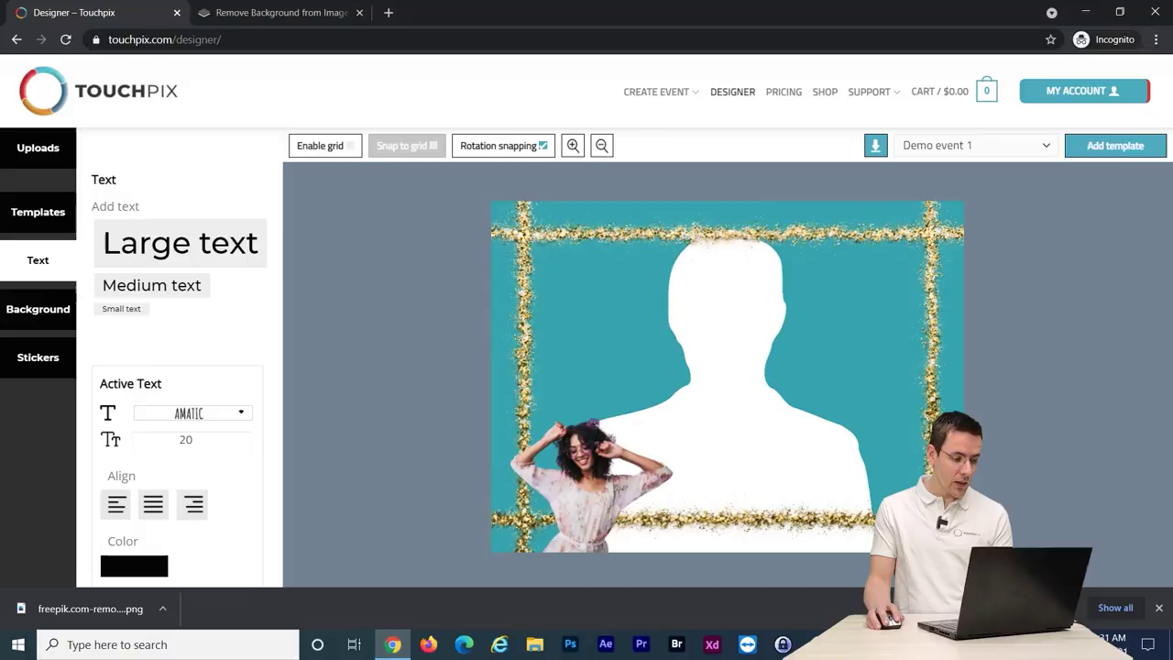
{"action": "left_click", "coordinate": [180, 243]}
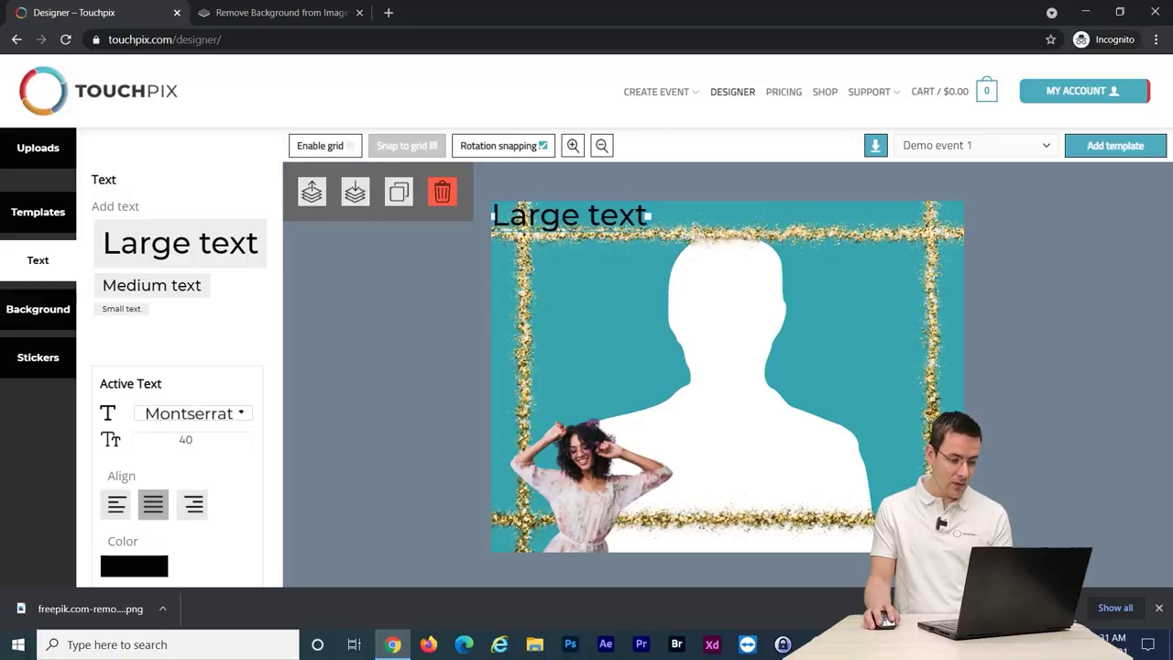
{"action": "left_click_drag", "start_coordinate": [569, 214], "coordinate": [796, 474]}
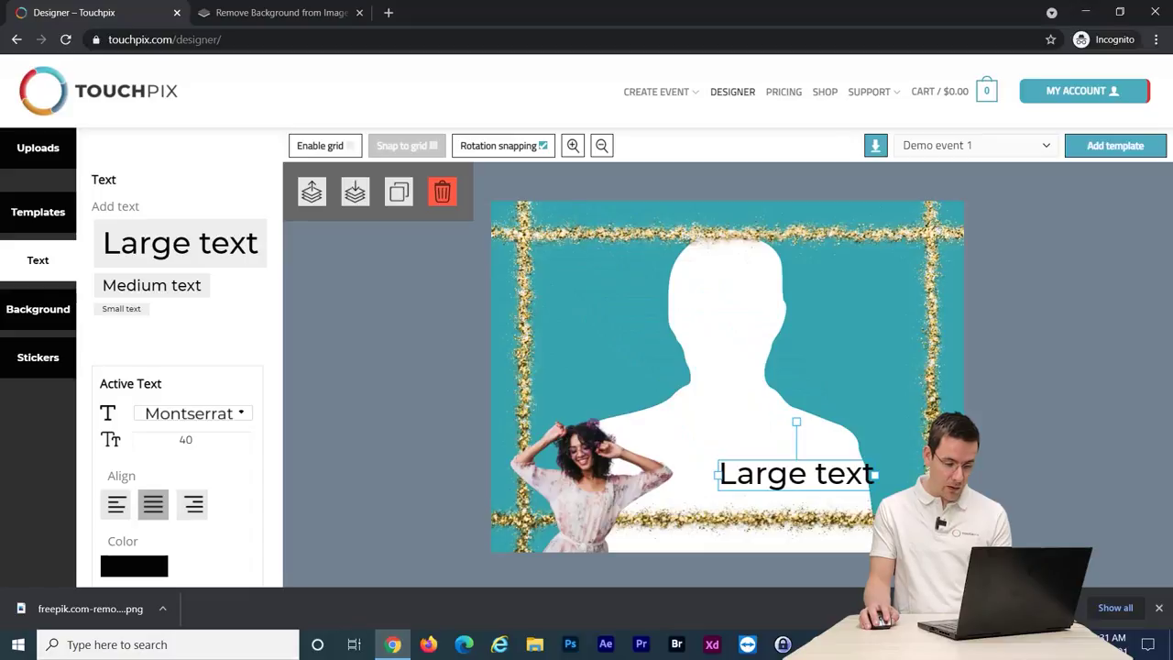
{"action": "double_click", "coordinate": [797, 472]}
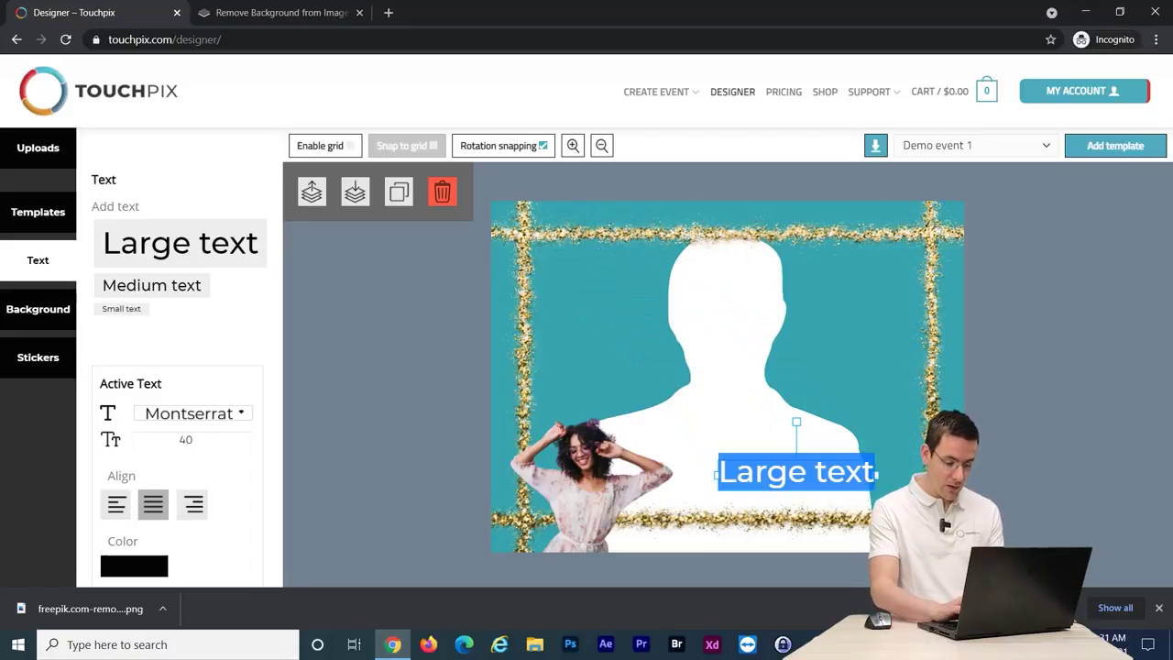
{"action": "type", "text": "Bir"}
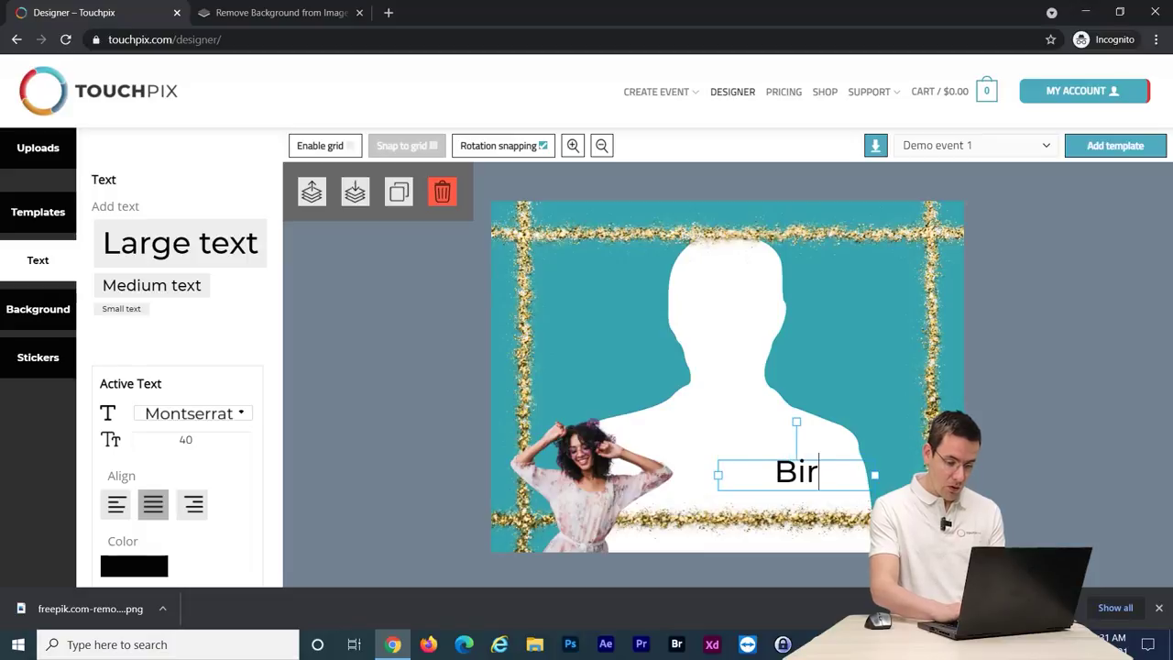
{"action": "type", "text": "thday gir"}
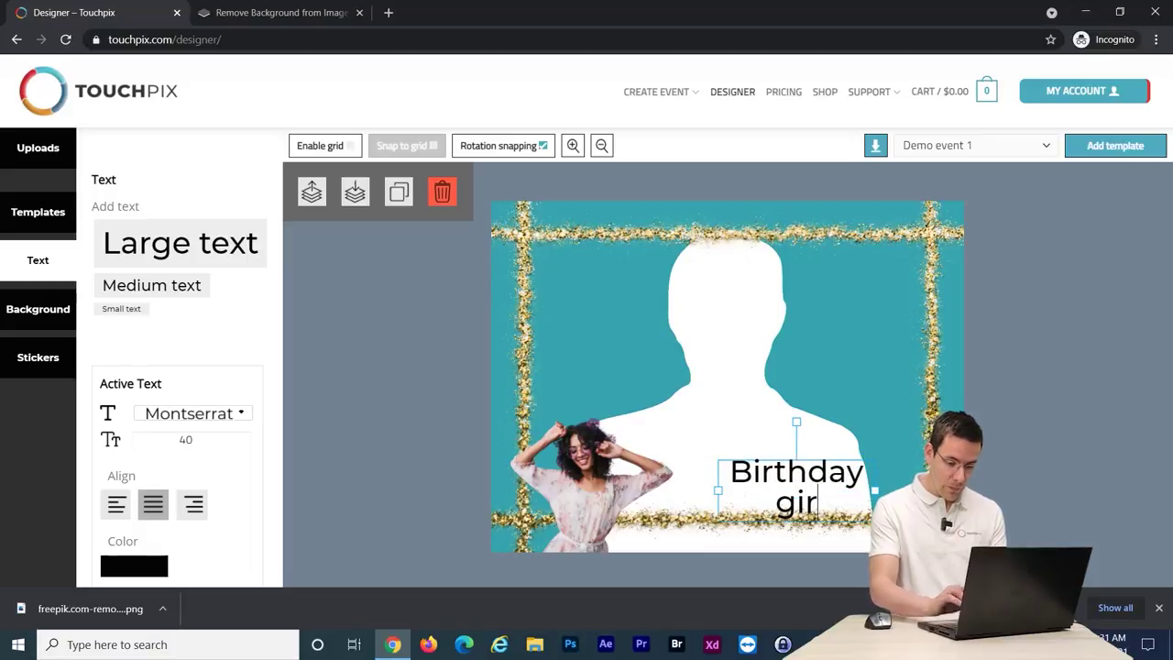
{"action": "type", "text": "l"}
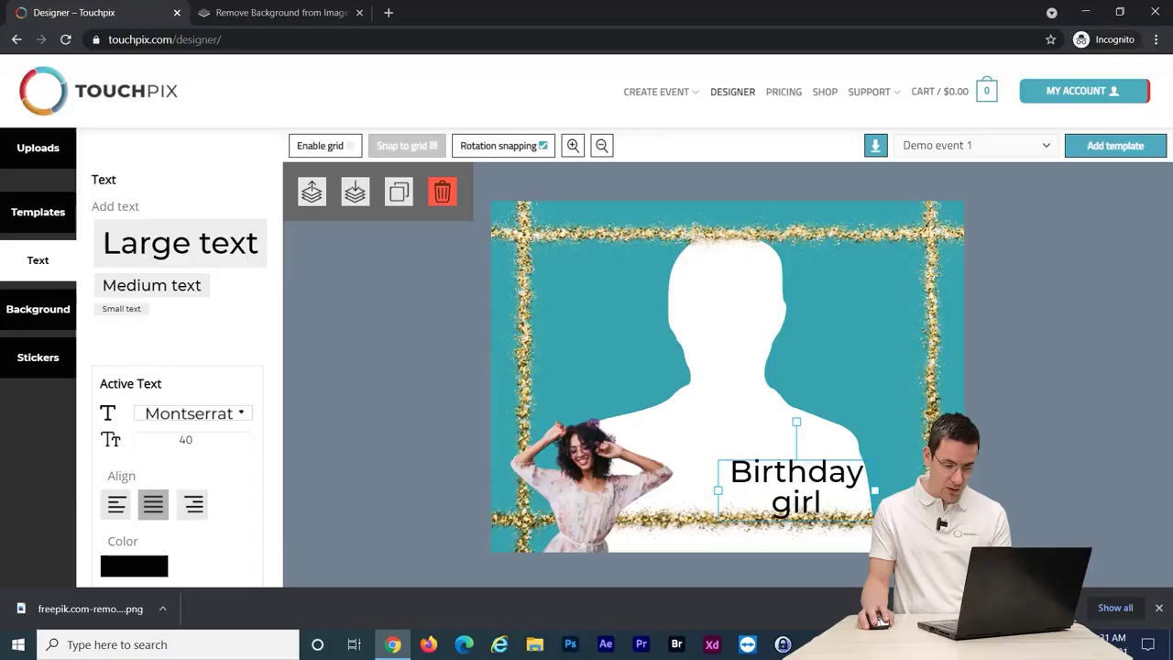
Widen the "Birthday girl" text box so it fits on one line, and position it just above the frame's lower border
{"action": "mouse_move", "coordinate": [874, 490]}
{"action": "left_mouse_down"}
{"action": "mouse_move", "coordinate": [932, 490]}
{"action": "mouse_move", "coordinate": [878, 491]}
{"action": "left_mouse_up"}
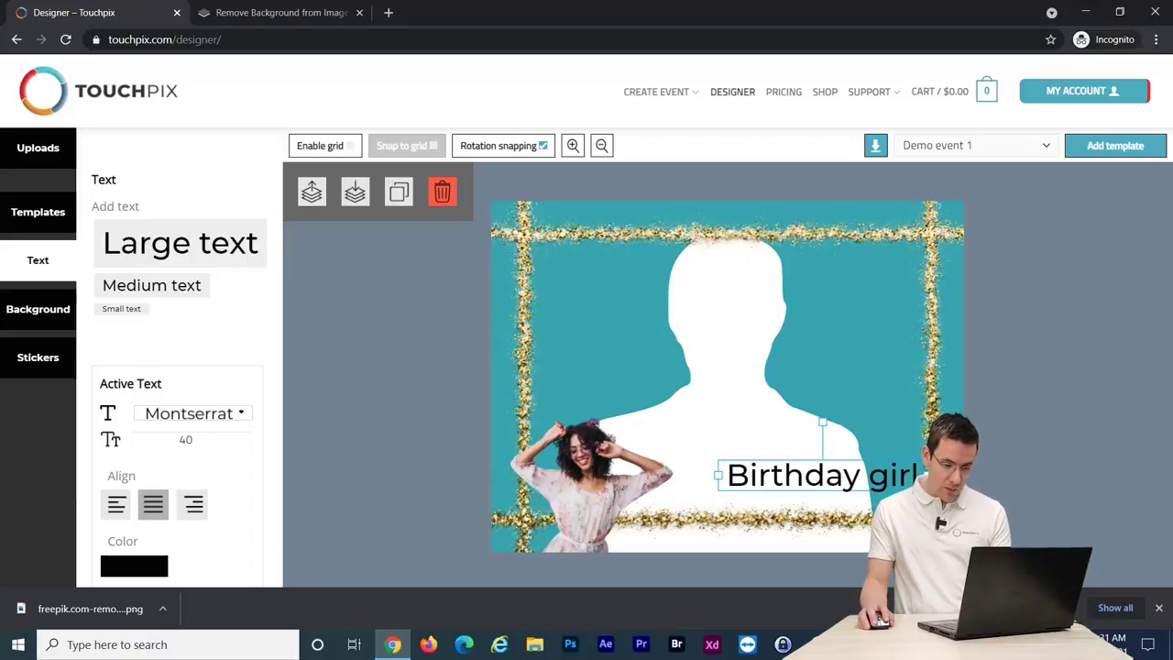
{"action": "key", "text": "Escape"}
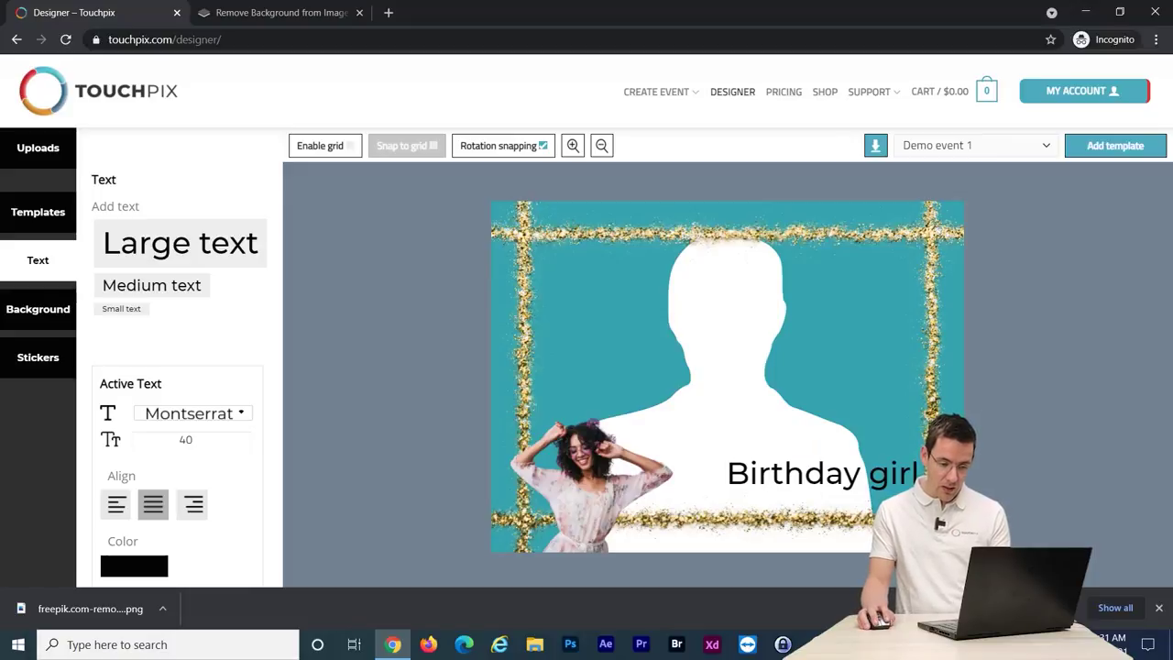
{"action": "left_click_drag", "start_coordinate": [822, 473], "coordinate": [794, 481]}
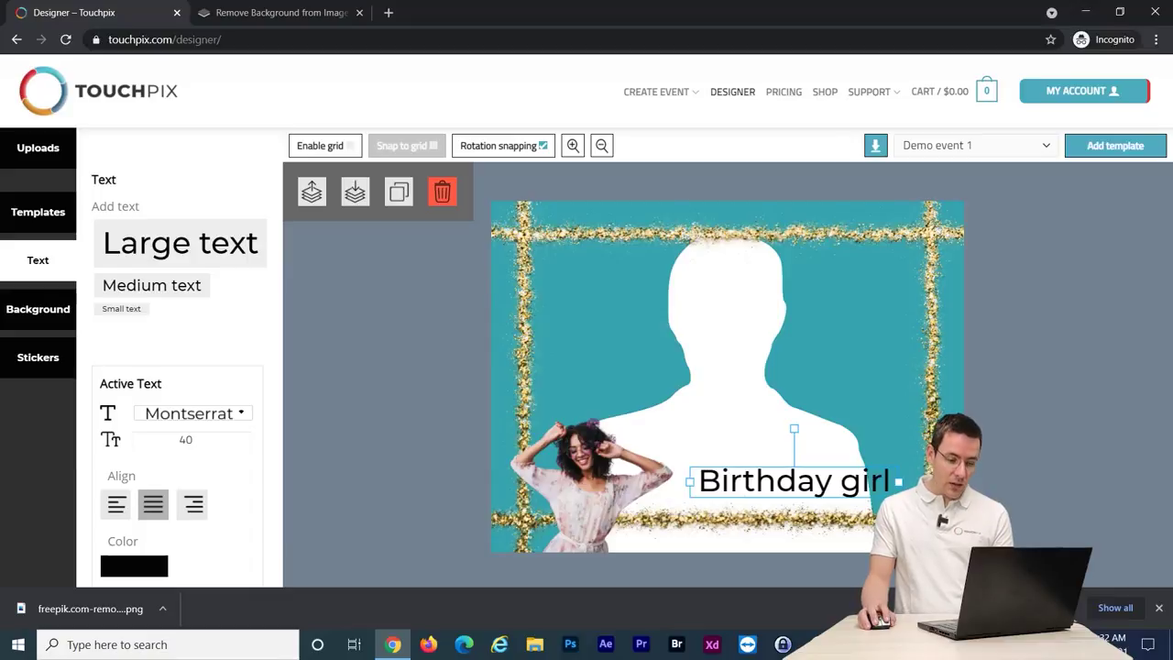
{"action": "left_click_drag", "start_coordinate": [793, 481], "coordinate": [804, 480]}
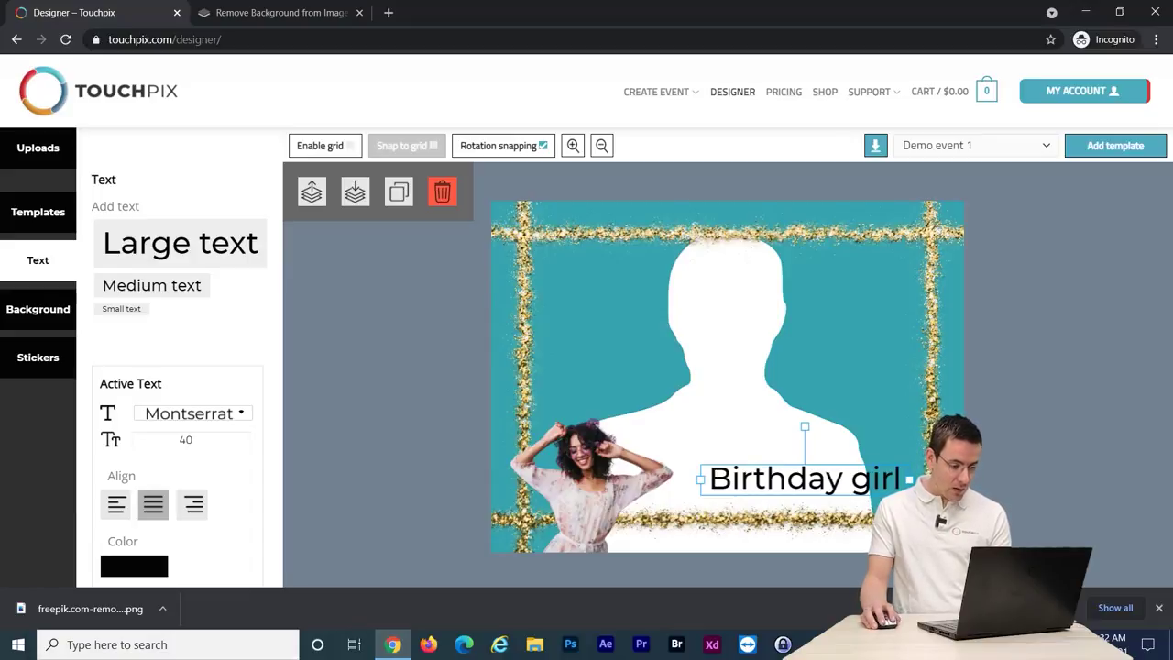
Color the "Birthday girl" text golden yellow #ffbe00 and refine it to the darker gold #daa60f
{"action": "left_click", "coordinate": [133, 565]}
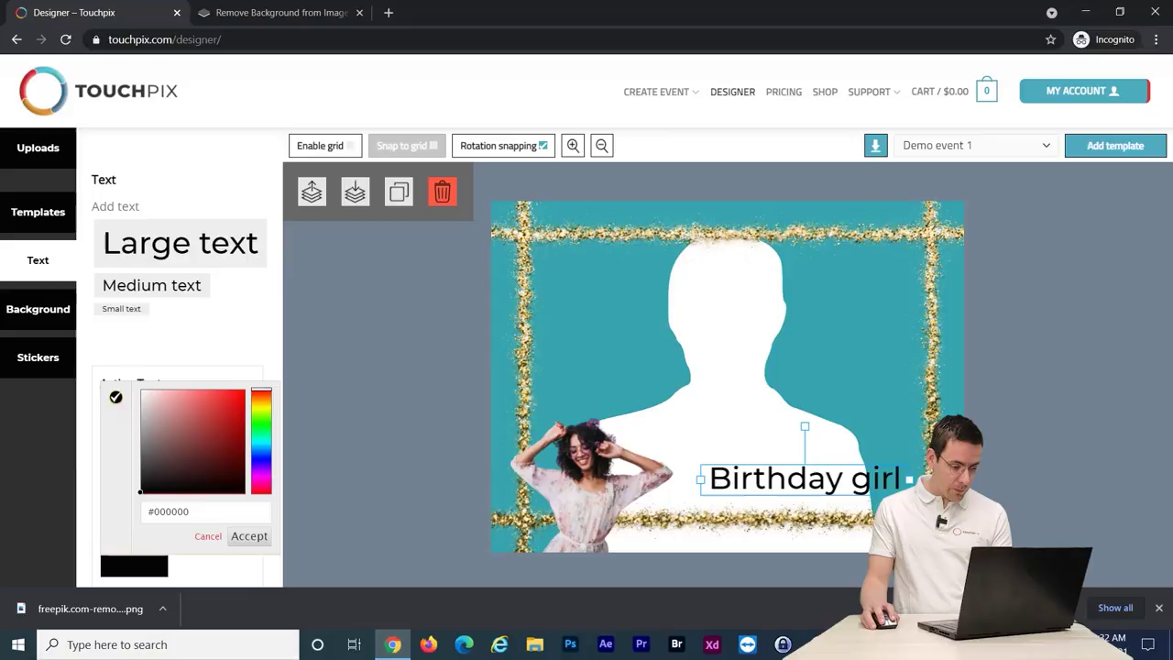
{"action": "left_click_drag", "start_coordinate": [261, 390], "coordinate": [261, 402]}
{"action": "left_click", "coordinate": [242, 390]}
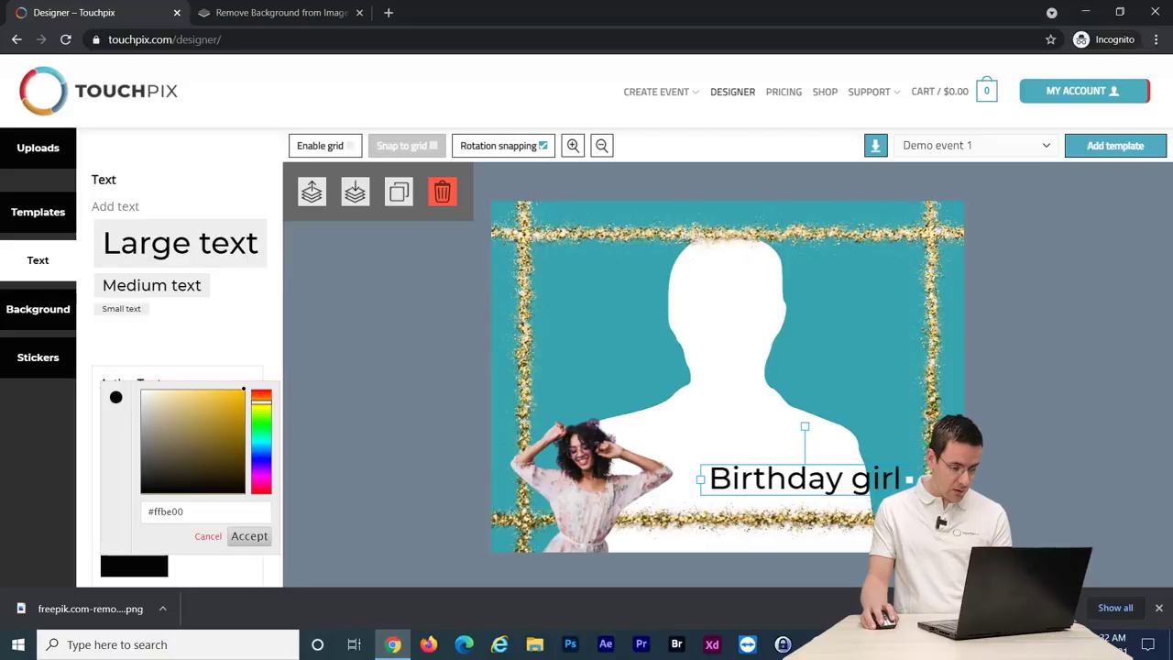
{"action": "left_click", "coordinate": [249, 536]}
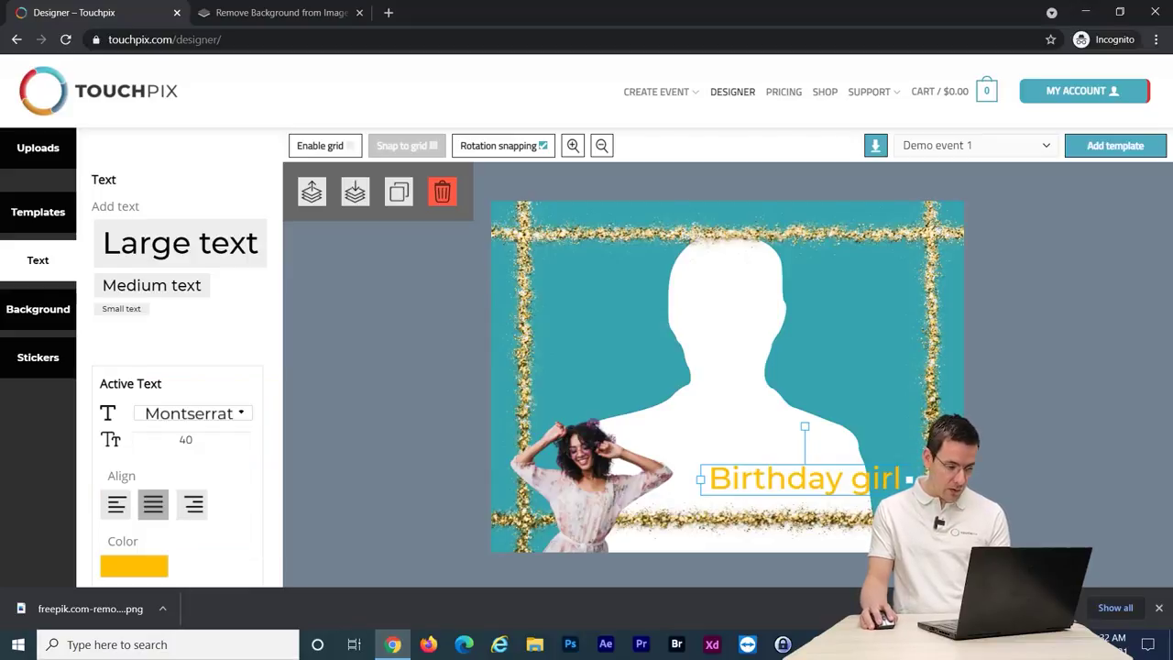
{"action": "left_click", "coordinate": [134, 565]}
{"action": "left_click", "coordinate": [236, 403]}
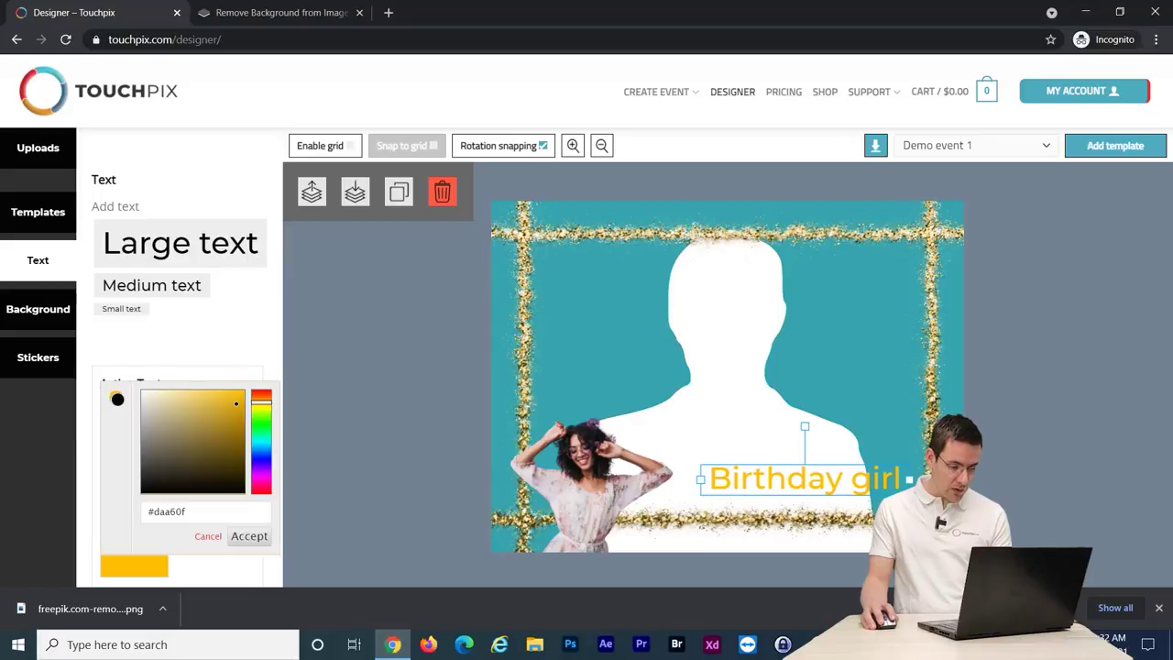
{"action": "left_click", "coordinate": [250, 536]}
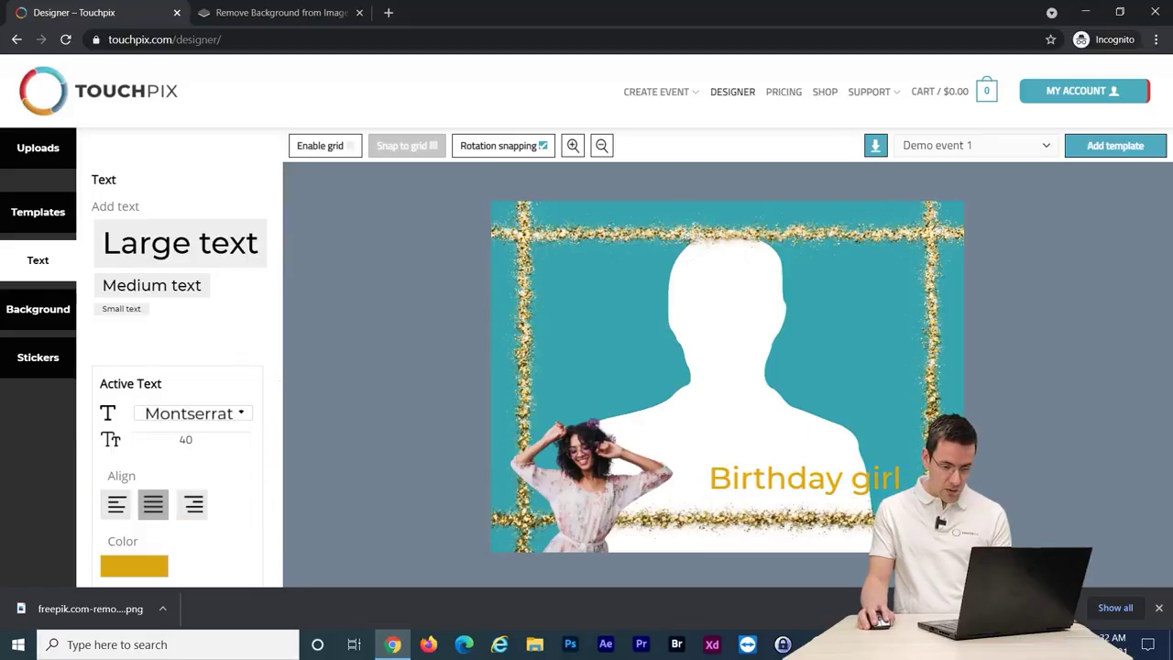
{"action": "key", "text": "Escape"}
Set the "Birthday girl" text's font to Sweet Cookie and adjust its position beside the woman's cut-out
{"action": "left_click_drag", "start_coordinate": [804, 479], "coordinate": [799, 478]}
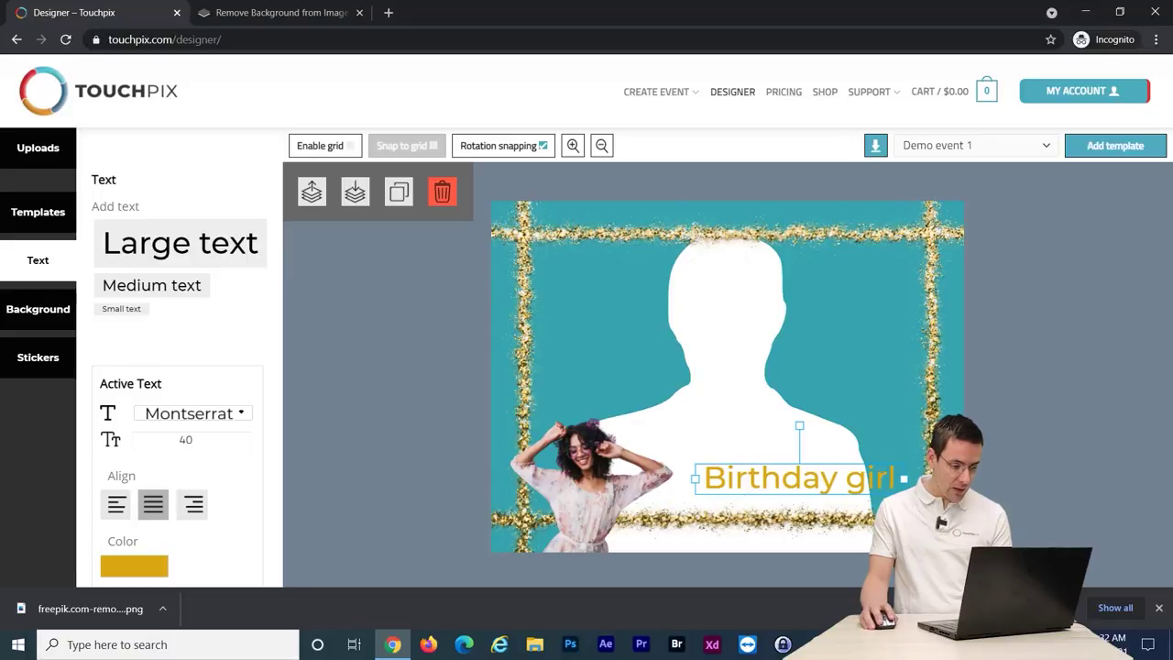
{"action": "left_click", "coordinate": [192, 413]}
{"action": "scroll", "coordinate": [207, 504], "scroll_direction": "down", "scroll_amount": 1}
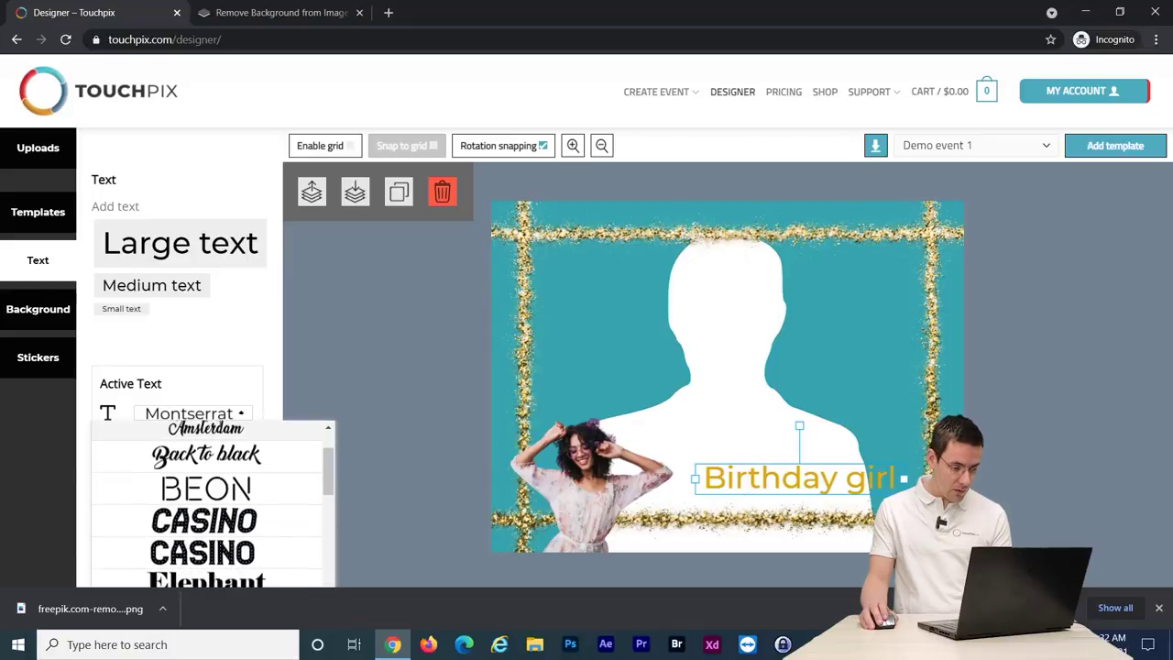
{"action": "scroll", "coordinate": [212, 504], "scroll_direction": "up", "scroll_amount": 1}
{"action": "scroll", "coordinate": [212, 504], "scroll_direction": "down", "scroll_amount": 3}
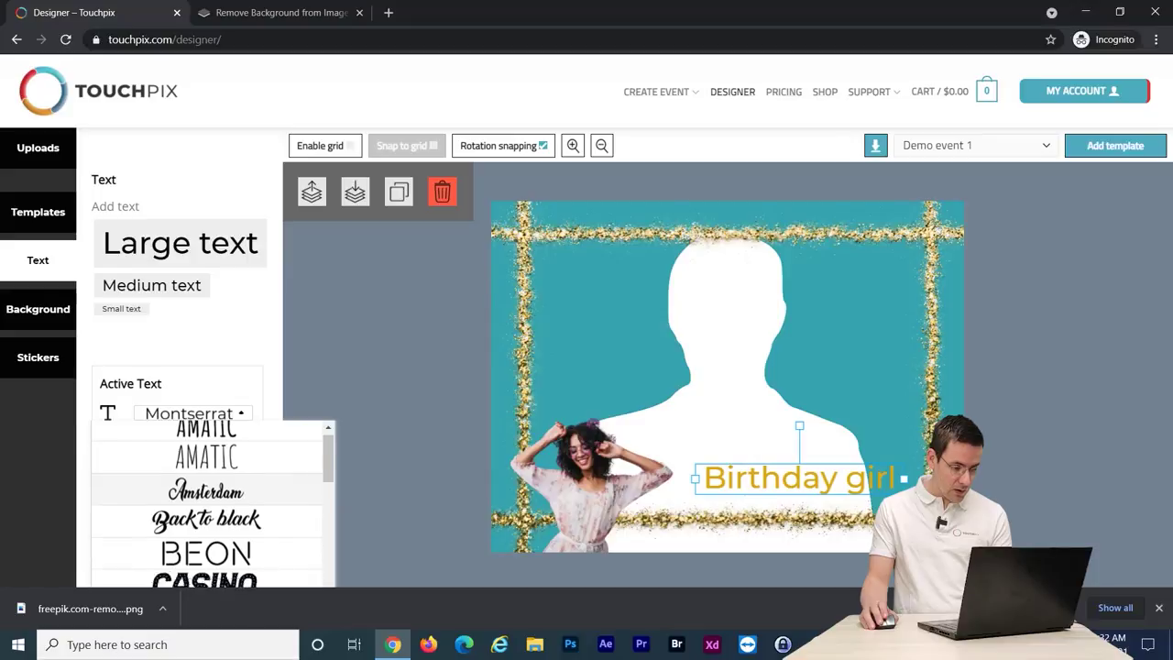
{"action": "scroll", "coordinate": [213, 504], "scroll_direction": "down", "scroll_amount": 6}
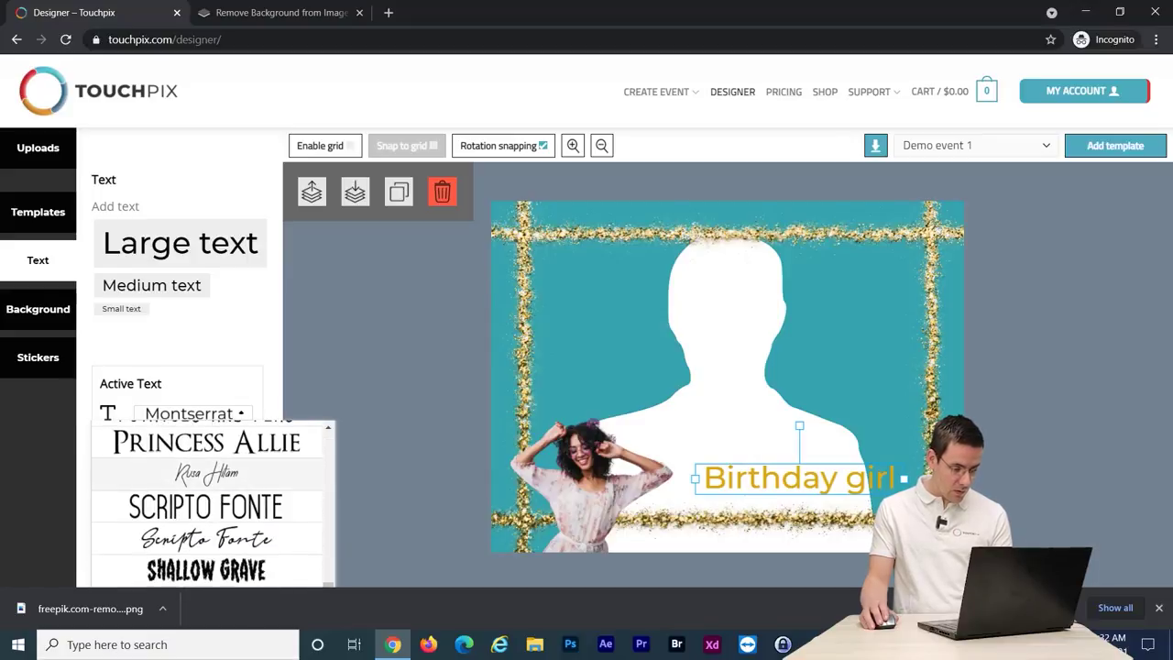
{"action": "scroll", "coordinate": [212, 477], "scroll_direction": "down", "scroll_amount": 3}
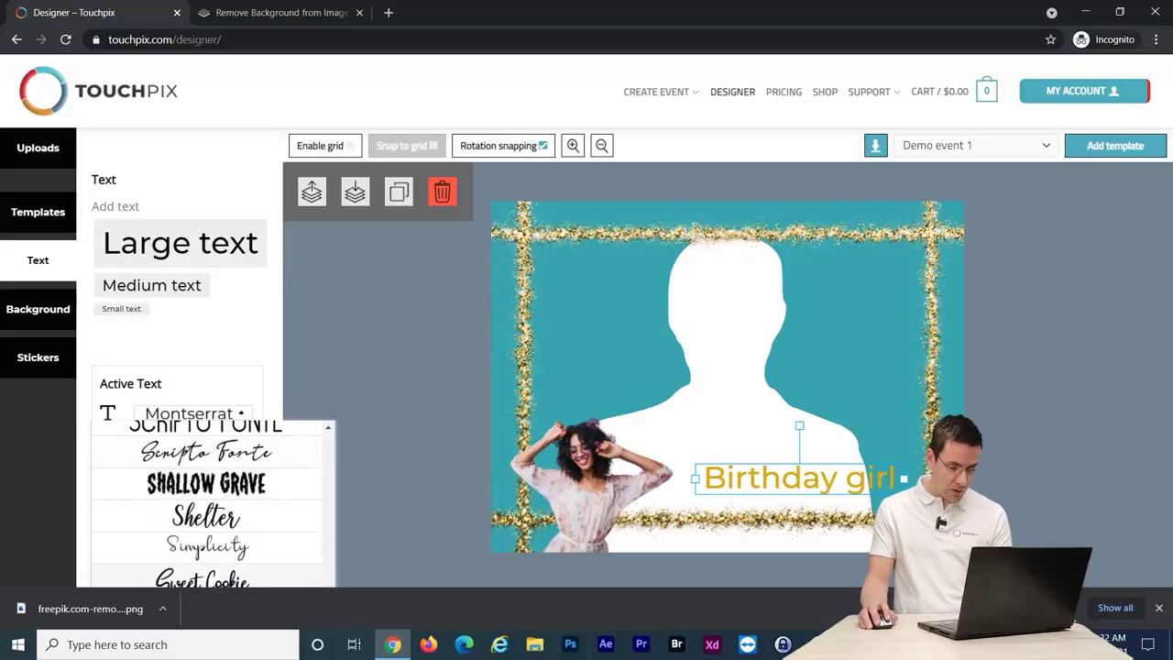
{"action": "left_click", "coordinate": [206, 578]}
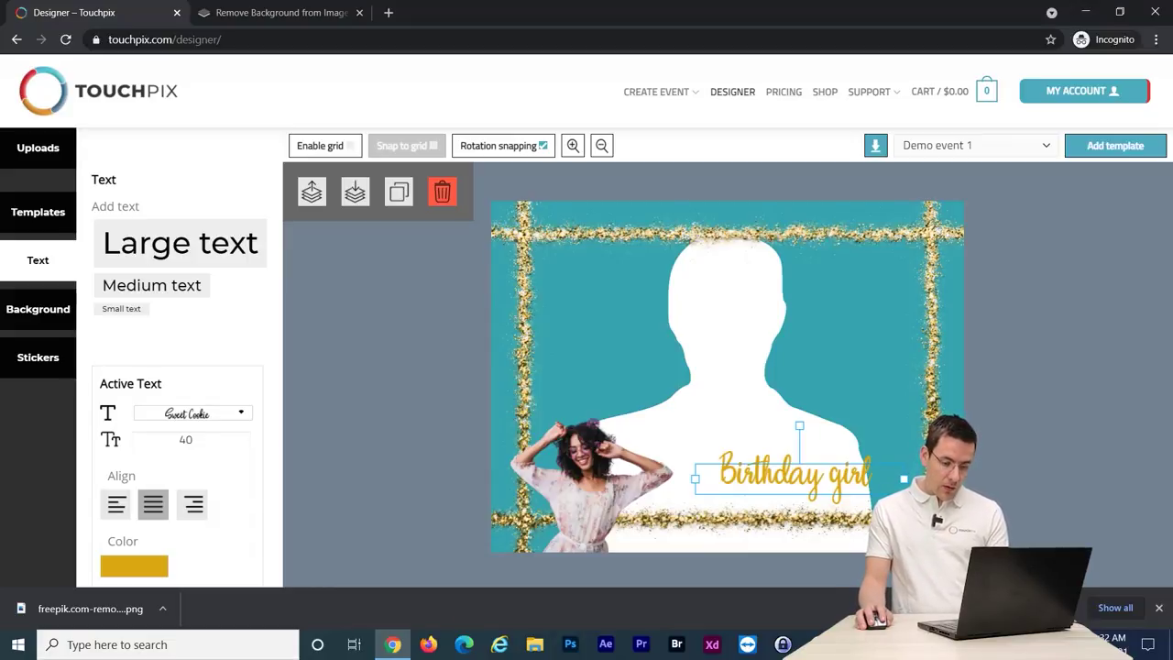
{"action": "key", "text": "Escape"}
{"action": "mouse_move", "coordinate": [793, 472]}
{"action": "left_mouse_down"}
{"action": "mouse_move", "coordinate": [818, 478]}
{"action": "mouse_move", "coordinate": [800, 478]}
{"action": "left_mouse_up"}
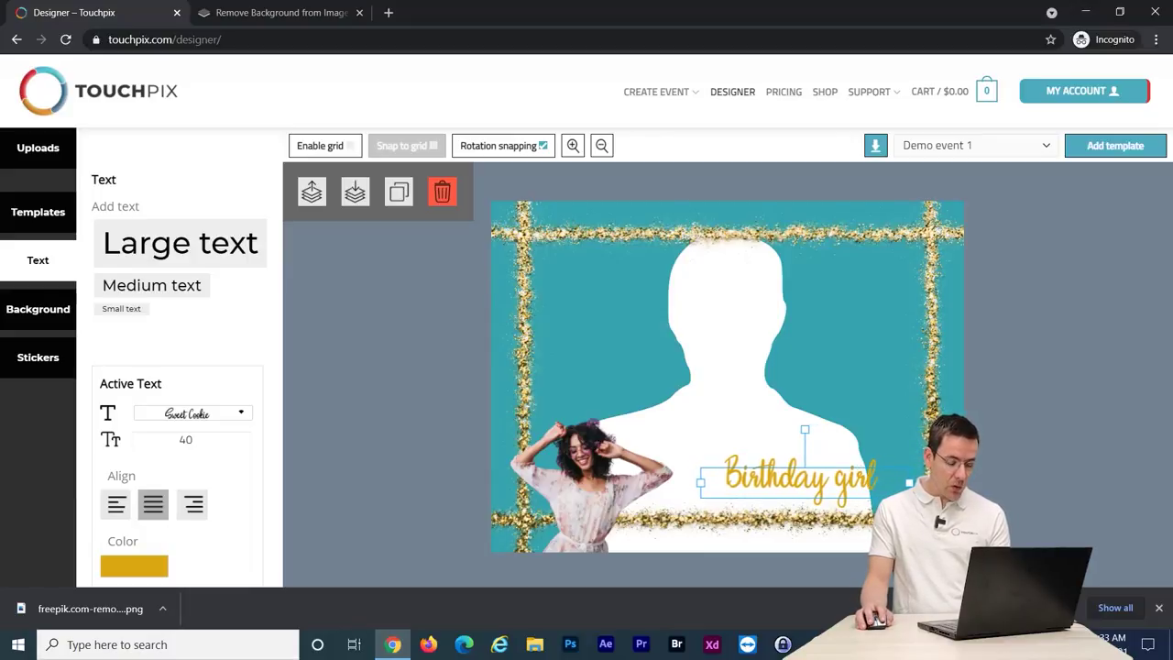
Duplicate the "Birthday girl" text and place the copy over the original, nudged to leave a slight offset
{"action": "key", "text": "Escape"}
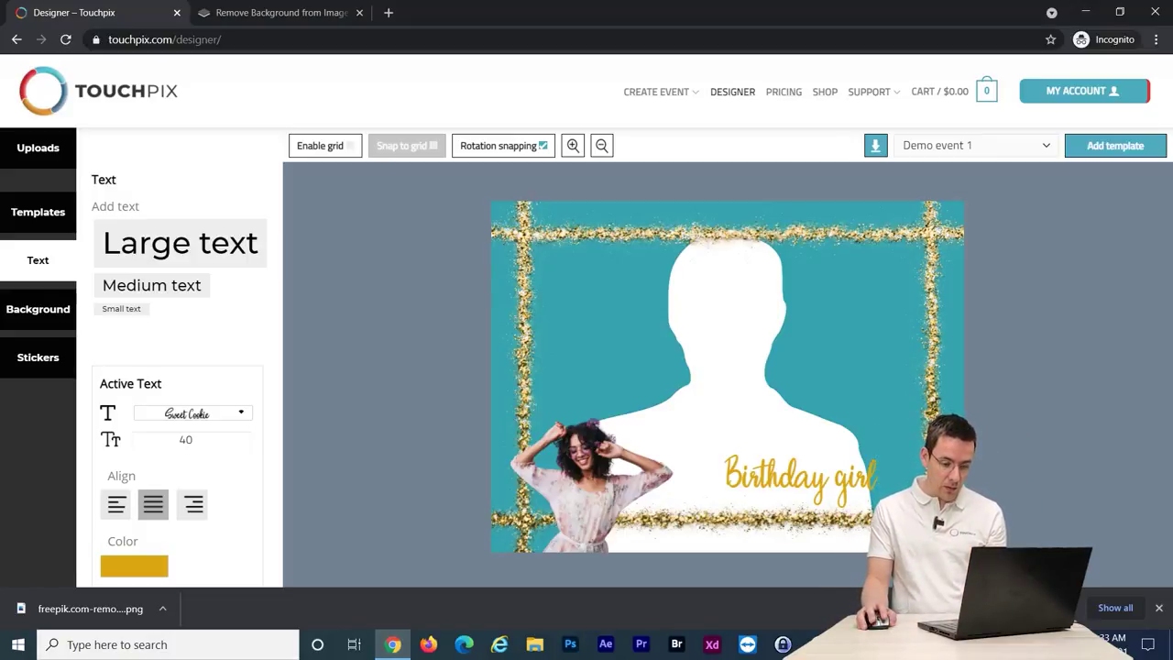
{"action": "left_click", "coordinate": [804, 478]}
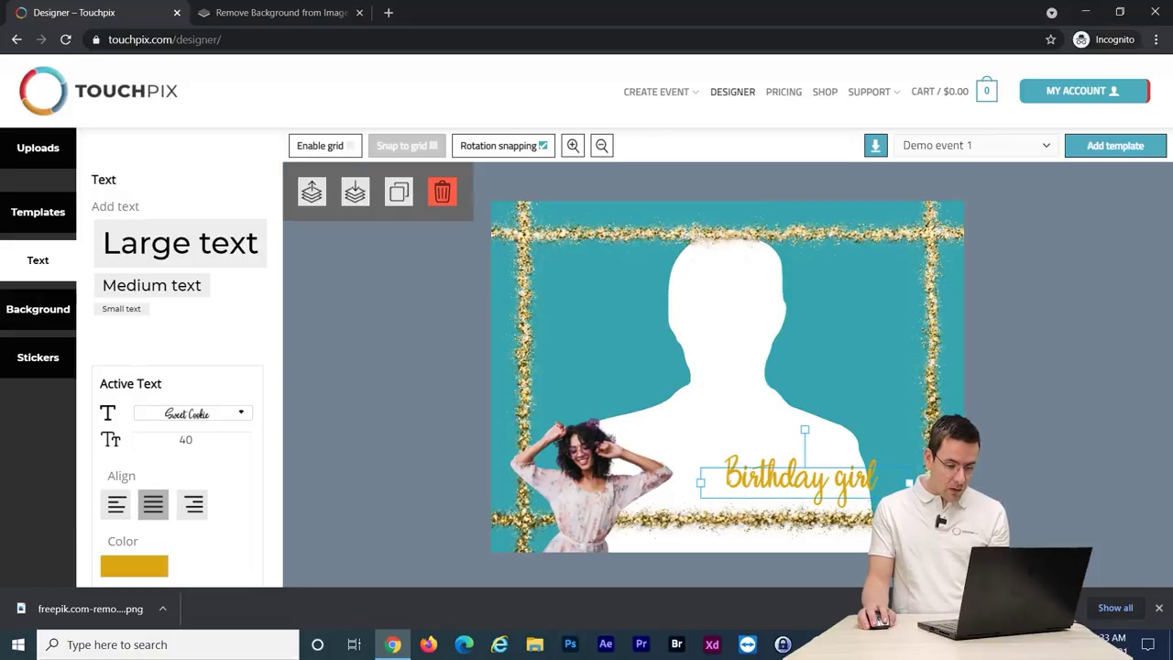
{"action": "left_click", "coordinate": [805, 478]}
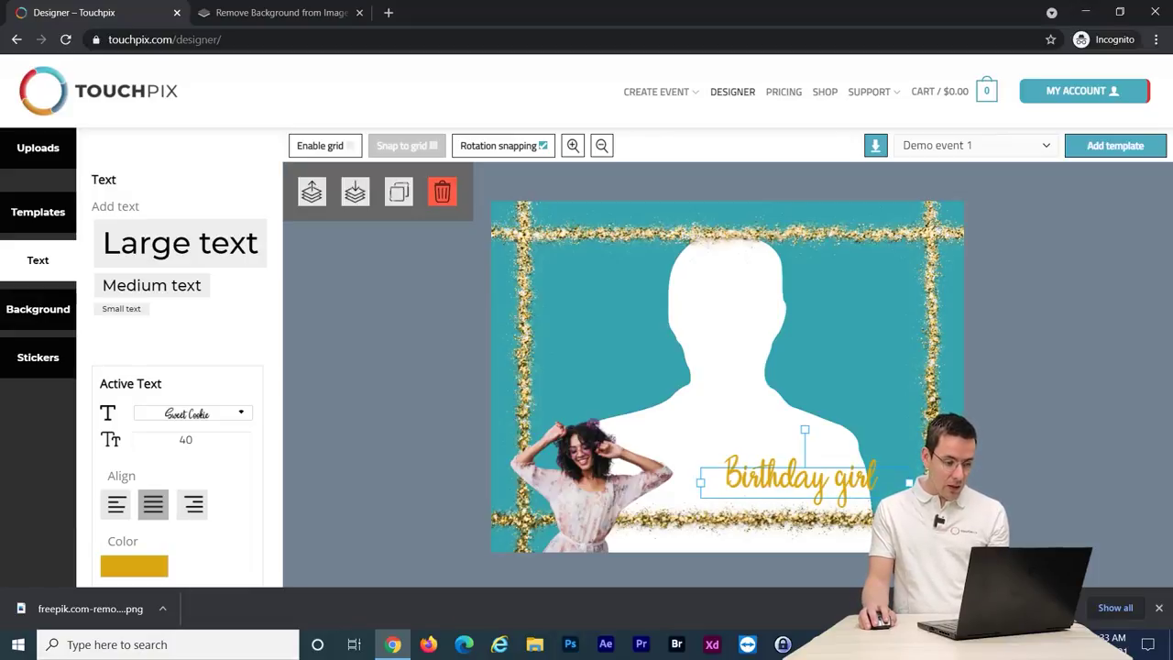
{"action": "left_click", "coordinate": [403, 195]}
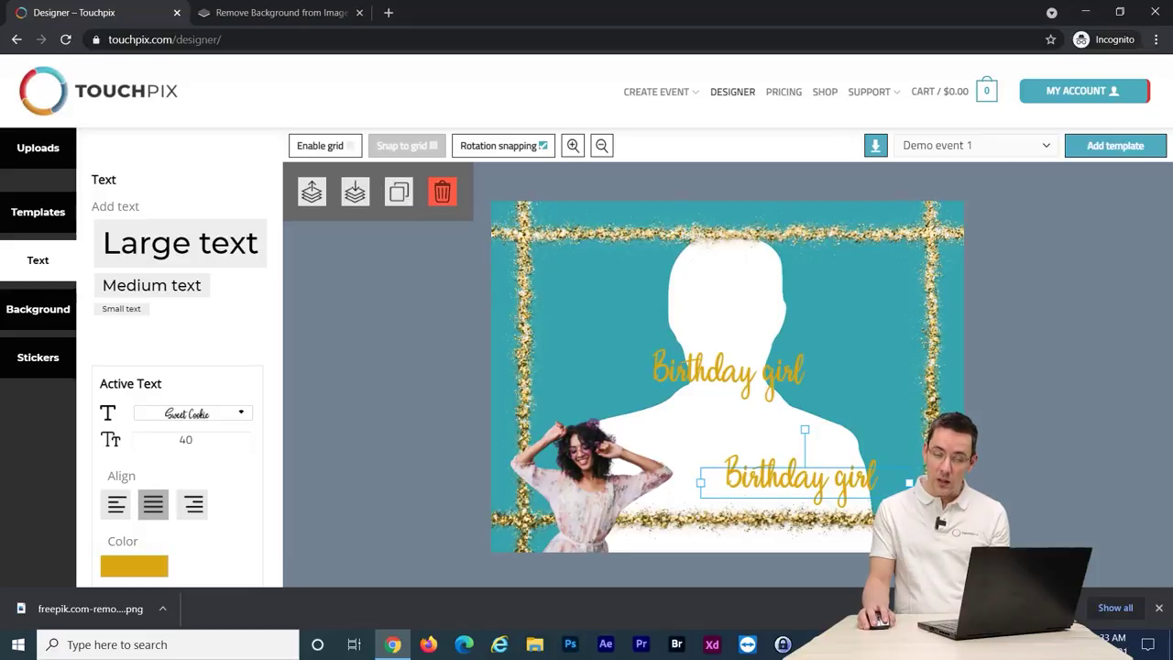
{"action": "left_click_drag", "start_coordinate": [728, 374], "coordinate": [798, 478]}
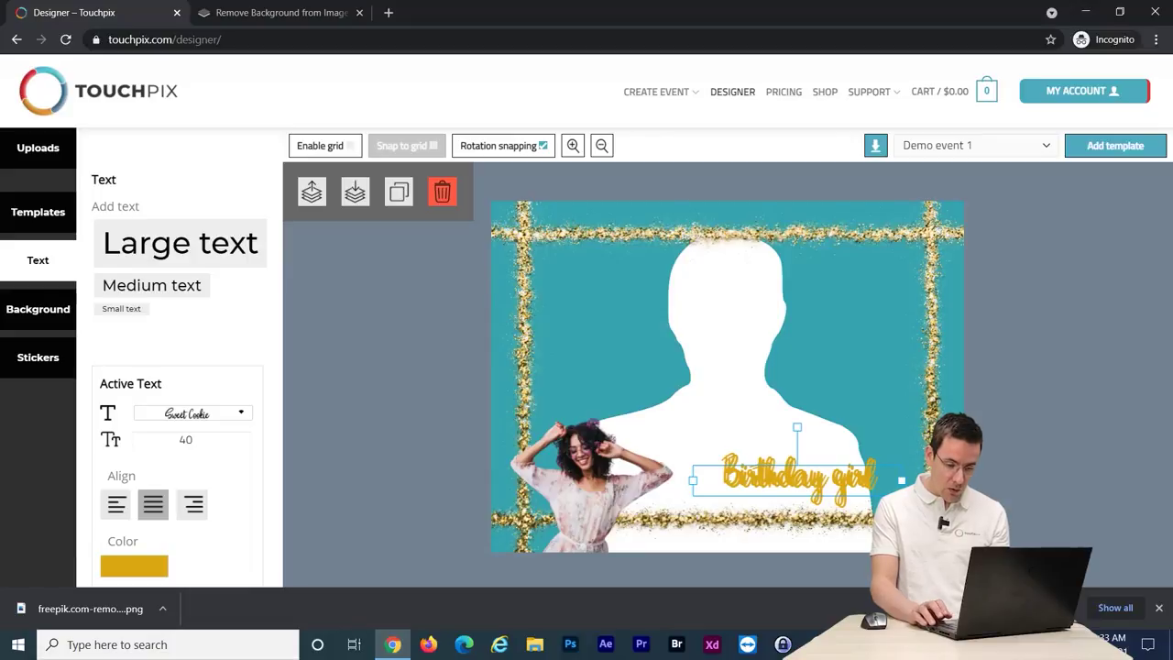
{"action": "key", "text": "Right"}
{"action": "key", "text": "Right"}
{"action": "key", "text": "Down"}
{"action": "key", "text": "Down"}
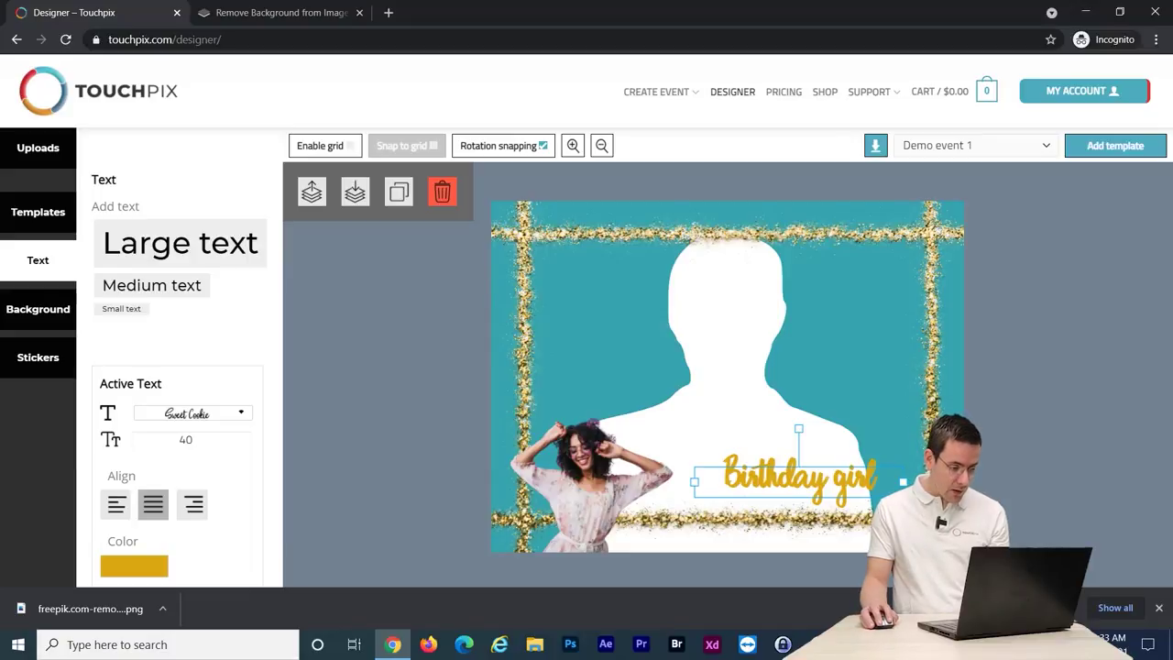
Color the duplicate "Birthday girl" text white #ffffff and send it behind the gold original
{"action": "left_click", "coordinate": [134, 566]}
{"action": "left_click", "coordinate": [141, 389]}
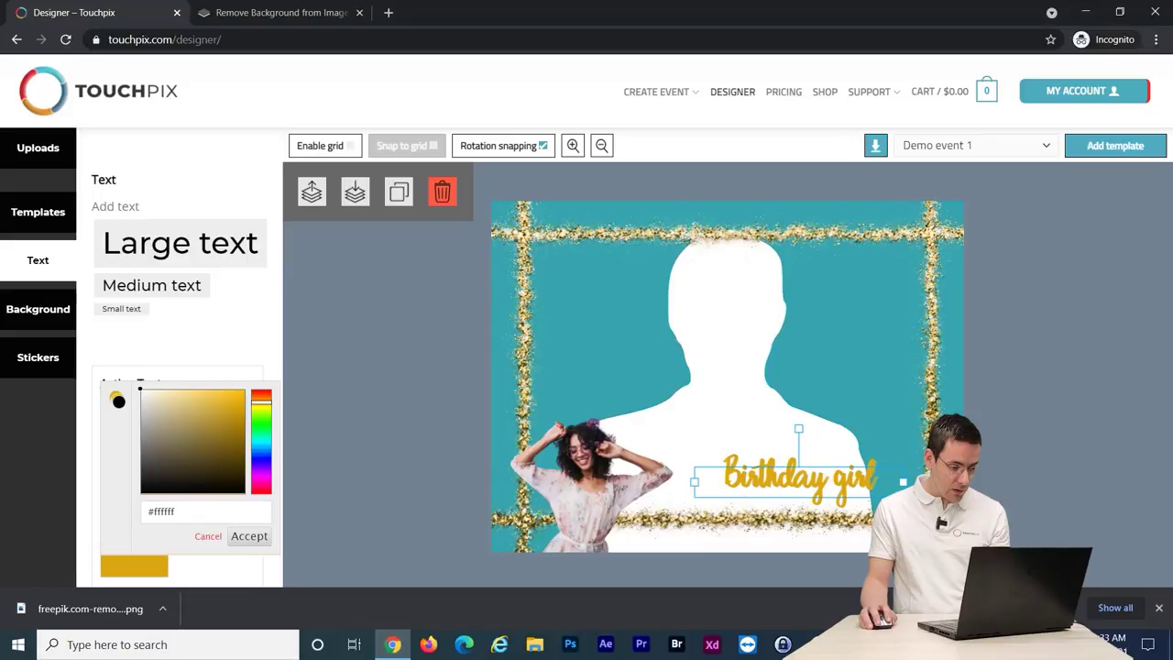
{"action": "left_click", "coordinate": [250, 536]}
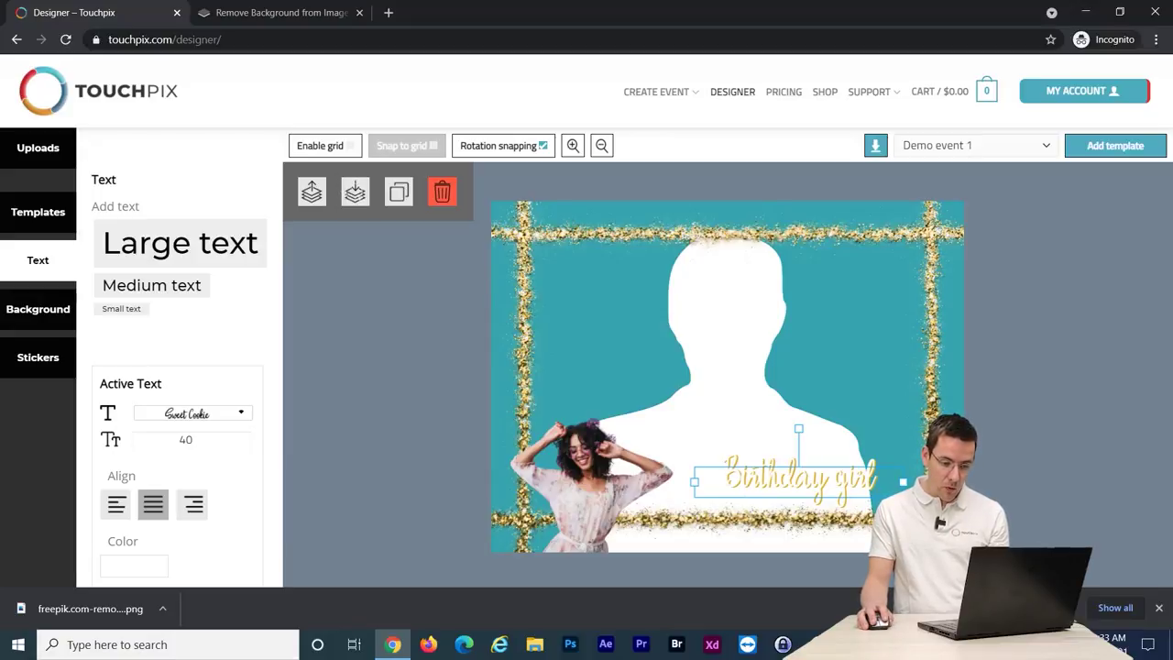
{"action": "left_click", "coordinate": [354, 191]}
{"action": "left_click", "coordinate": [355, 192]}
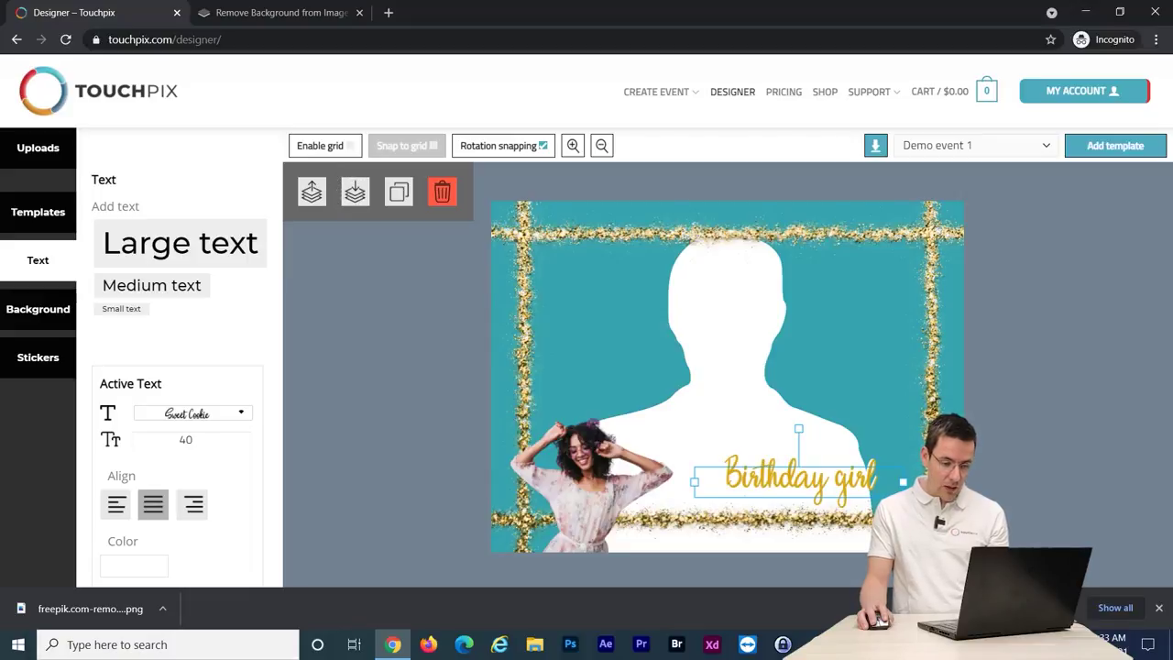
{"action": "key", "text": "Escape"}
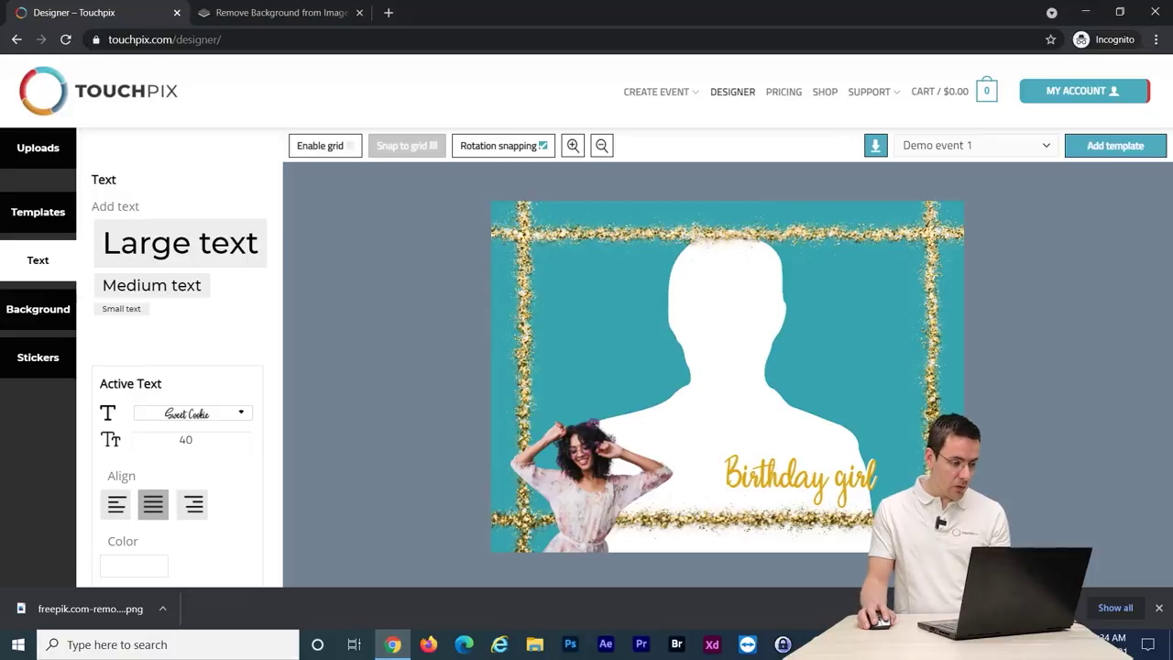
Remove the slomo_overlay 3 gold glitter overlay from the template and dismiss the browser's downloads bar
{"action": "left_click", "coordinate": [38, 147]}
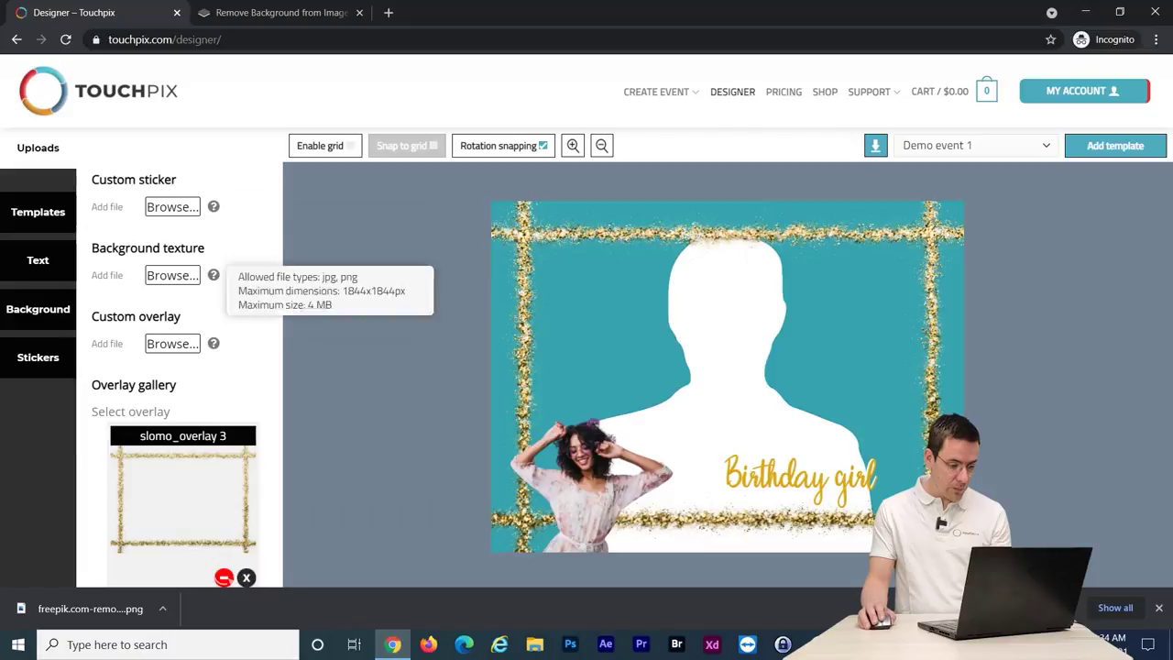
{"action": "left_click", "coordinate": [224, 578]}
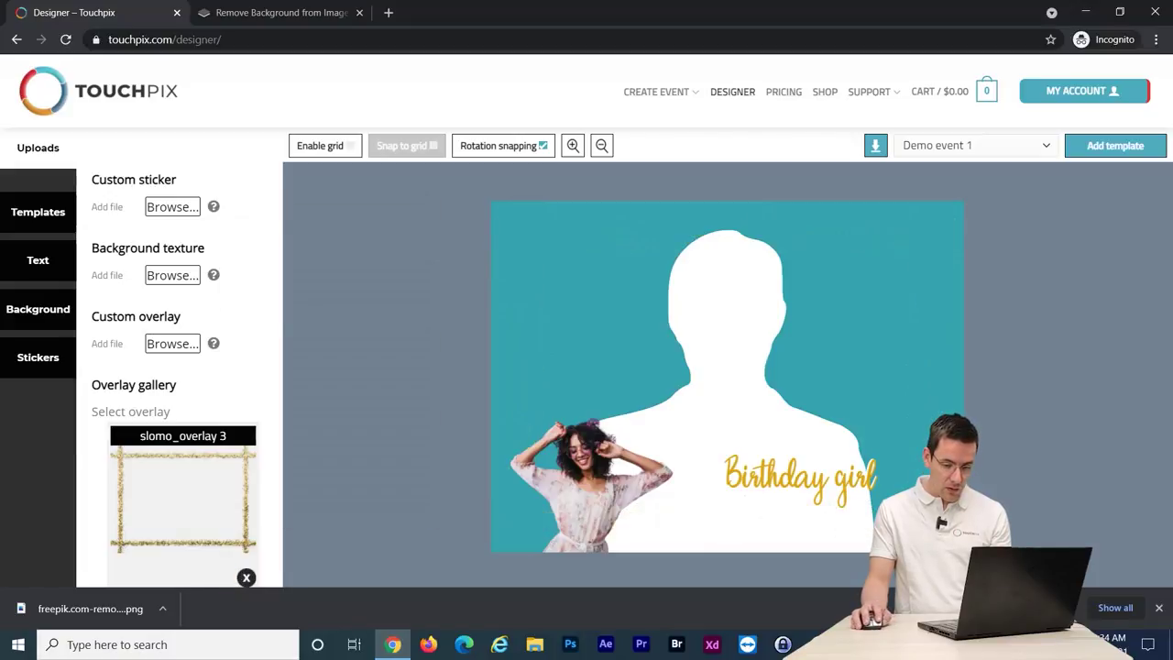
{"action": "left_click", "coordinate": [1158, 608]}
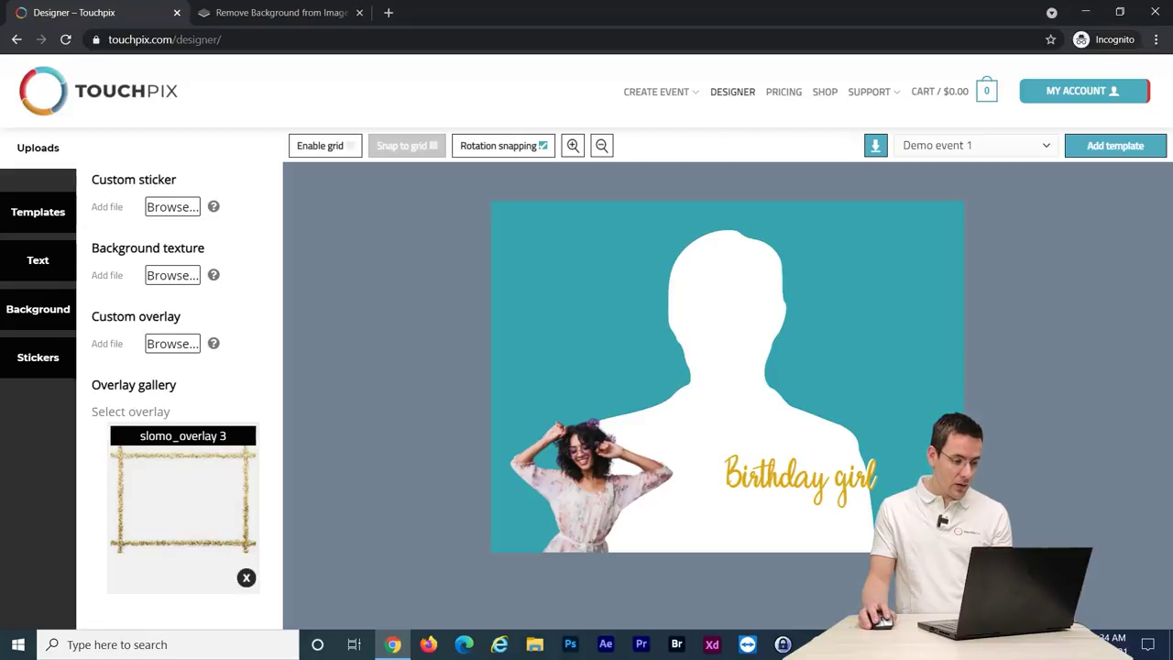
Upload the image GoldGlitter_TP_Slomo3_1440x1072 from the Desktop as a custom sticker
{"action": "mouse_move", "coordinate": [214, 207]}
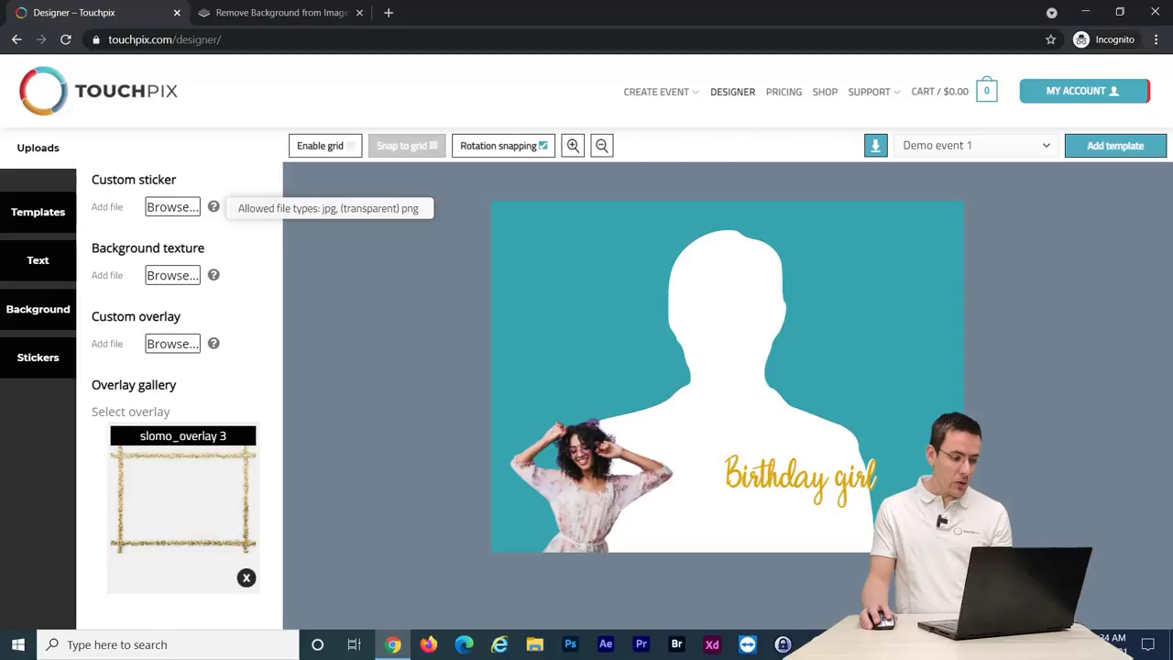
{"action": "left_click", "coordinate": [172, 207]}
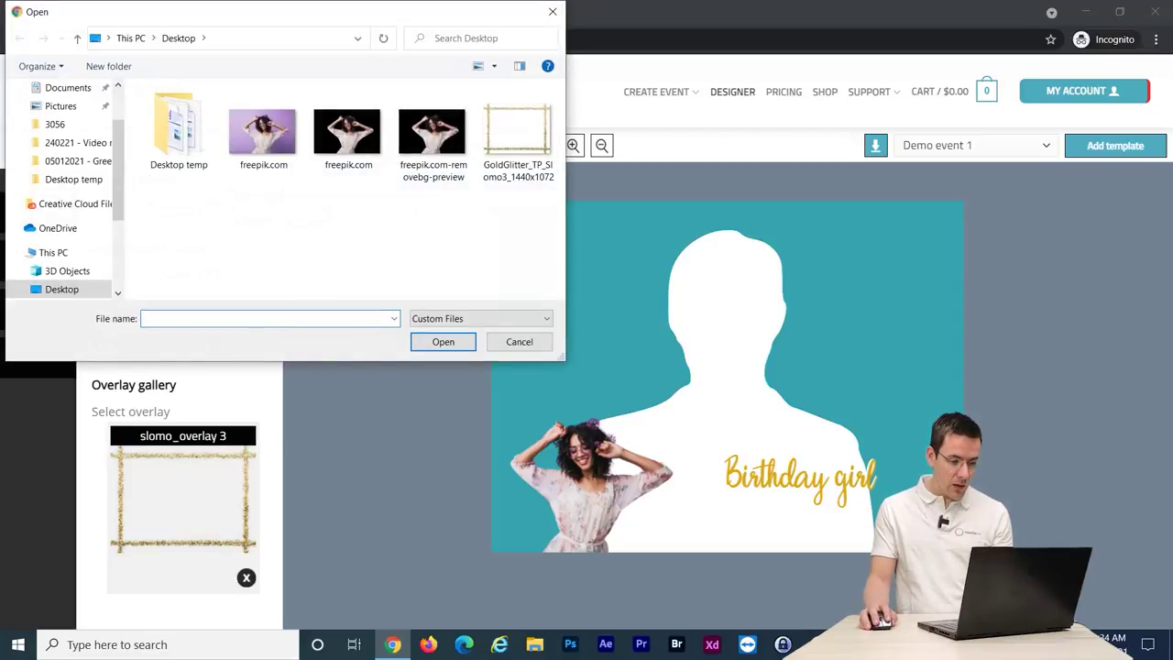
{"action": "left_click", "coordinate": [517, 138]}
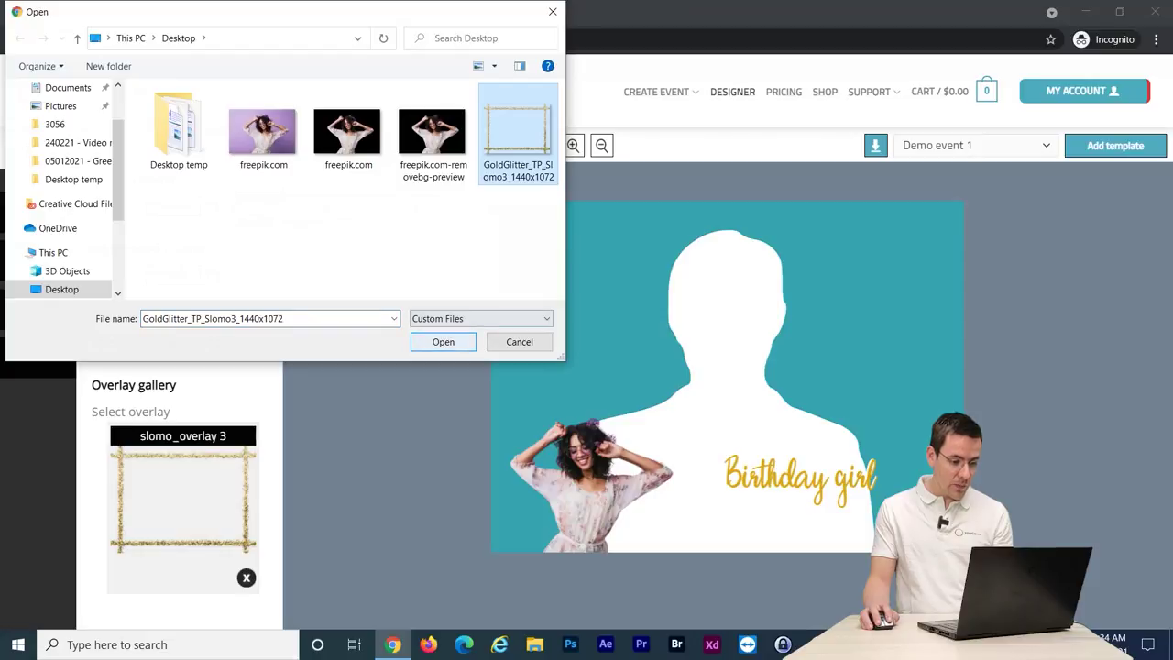
{"action": "left_click", "coordinate": [443, 341]}
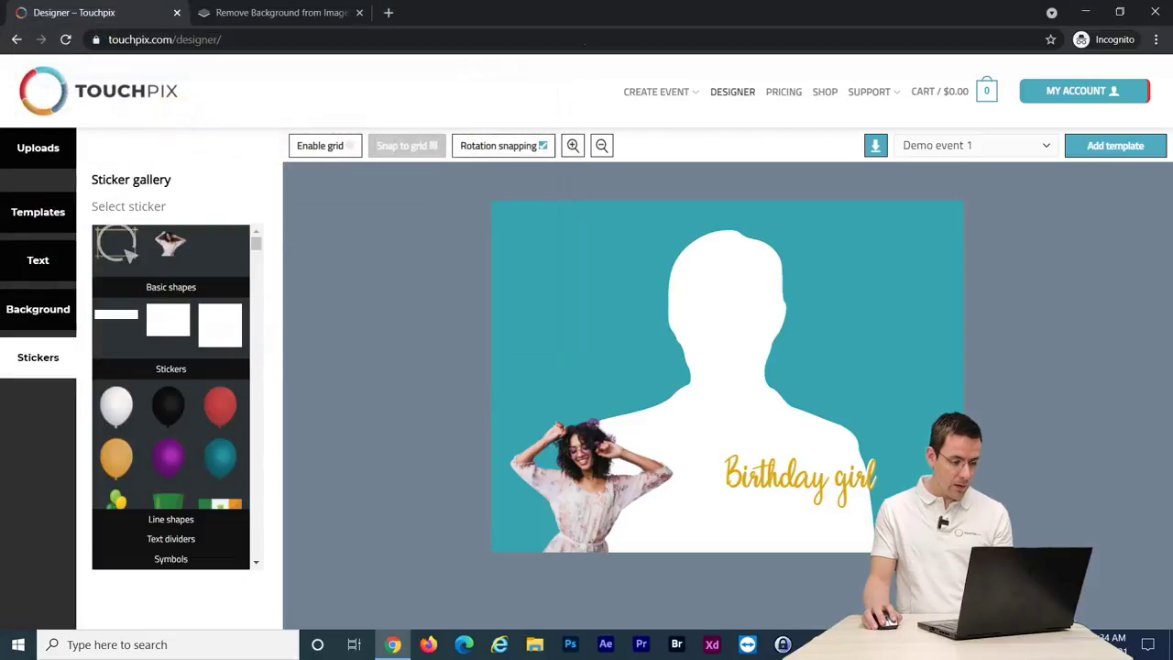
Add the gold glitter frame sticker, enlarge it to cover the whole template, and send it behind the woman's cut-out
{"action": "left_click", "coordinate": [123, 246]}
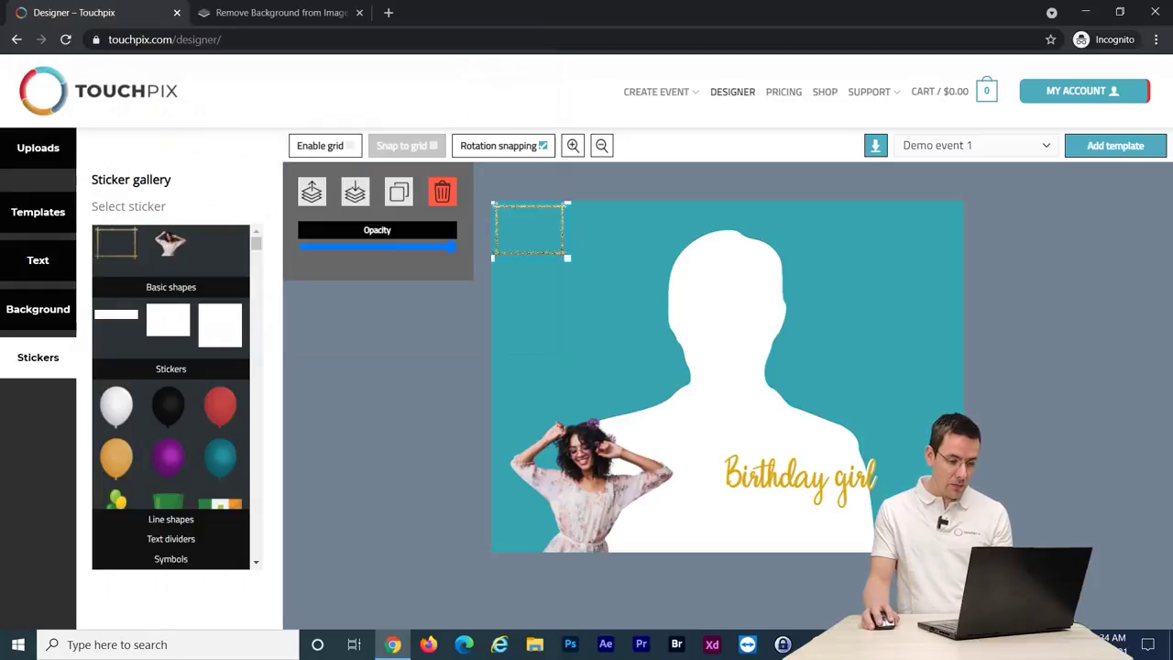
{"action": "left_click_drag", "start_coordinate": [568, 257], "coordinate": [962, 550]}
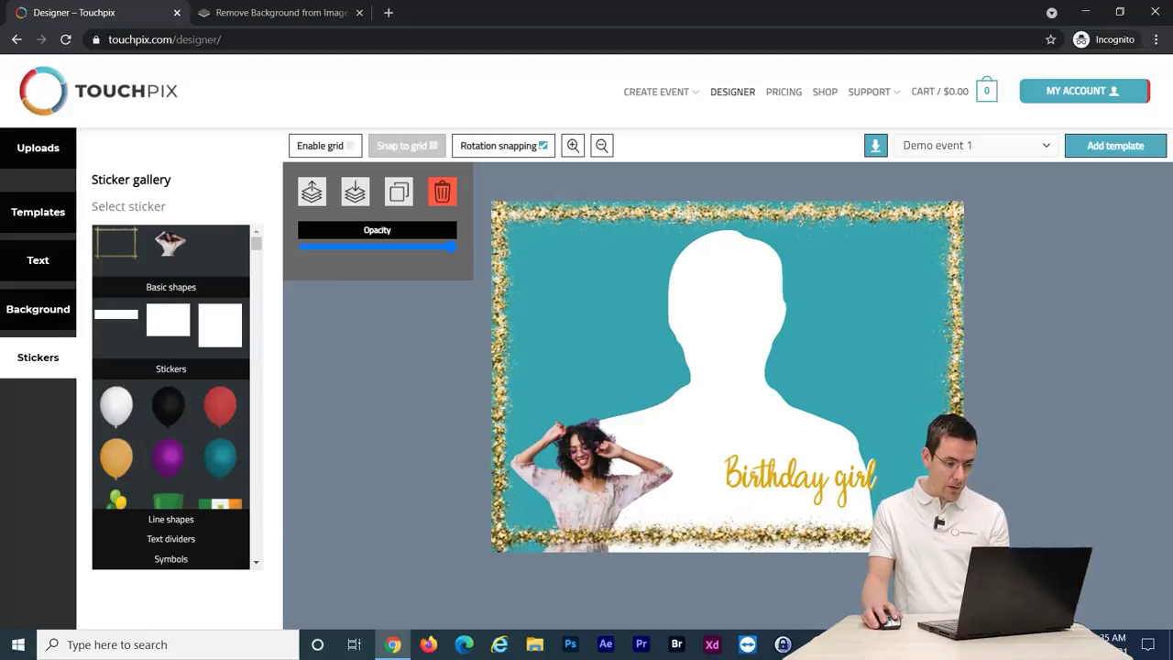
{"action": "left_click", "coordinate": [356, 191]}
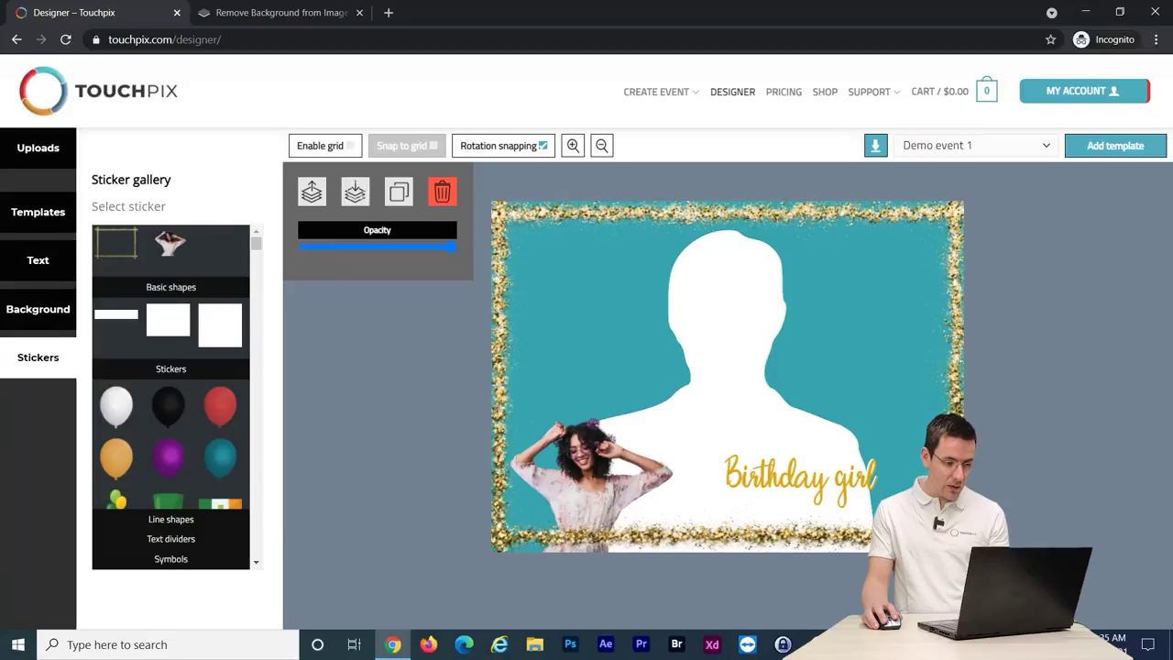
{"action": "left_click", "coordinate": [355, 191]}
{"action": "left_click", "coordinate": [355, 191]}
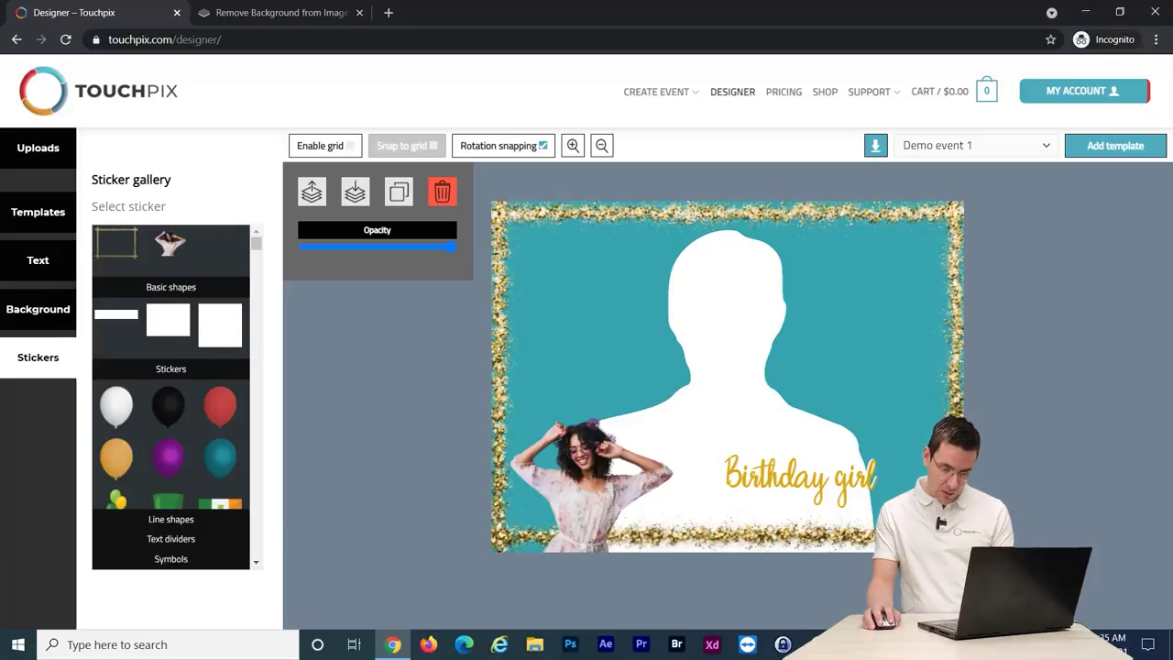
Move the gold "Birthday girl" text closer to the frame's lower-right corner and realign its white copy behind it with a slight offset
{"action": "left_click_drag", "start_coordinate": [800, 477], "coordinate": [823, 485]}
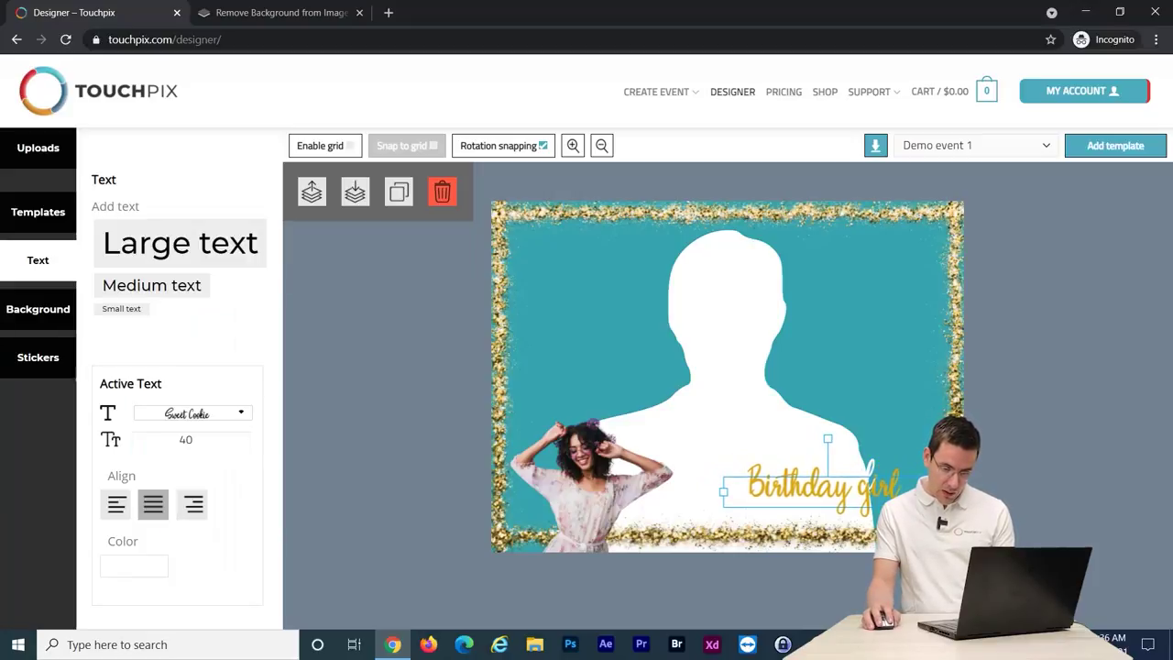
{"action": "mouse_move", "coordinate": [694, 211]}
{"action": "left_mouse_down"}
{"action": "mouse_move", "coordinate": [718, 223]}
{"action": "mouse_move", "coordinate": [694, 212]}
{"action": "left_mouse_up"}
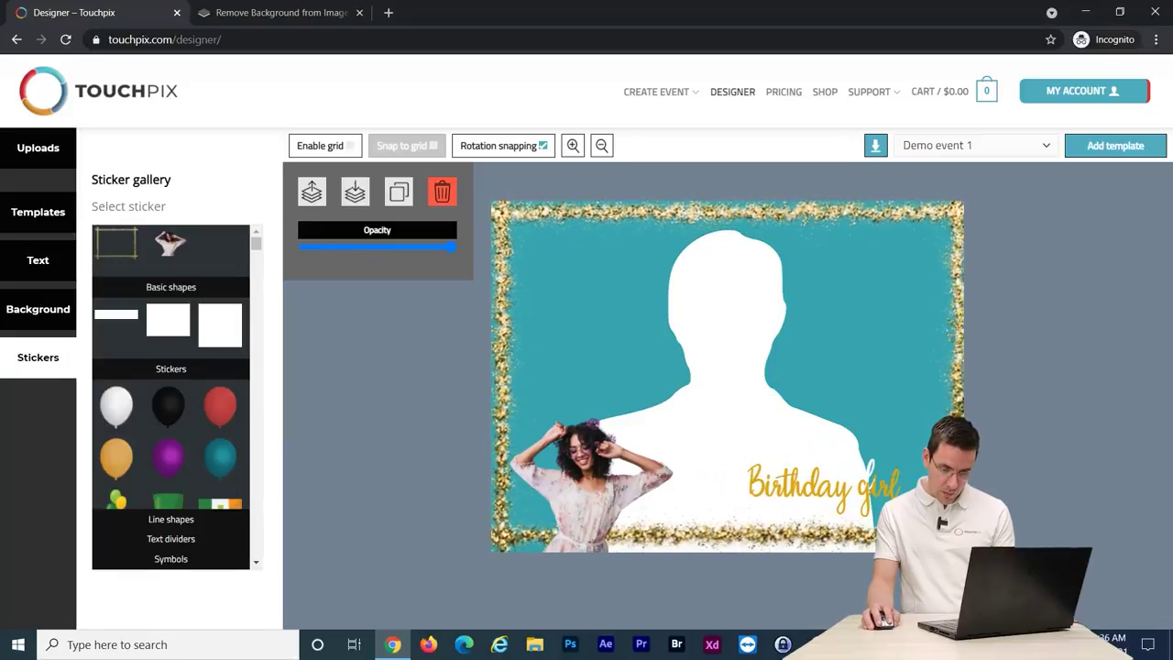
{"action": "mouse_move", "coordinate": [820, 489]}
{"action": "left_mouse_down"}
{"action": "mouse_move", "coordinate": [806, 482]}
{"action": "mouse_move", "coordinate": [832, 503]}
{"action": "mouse_move", "coordinate": [823, 494]}
{"action": "left_mouse_up"}
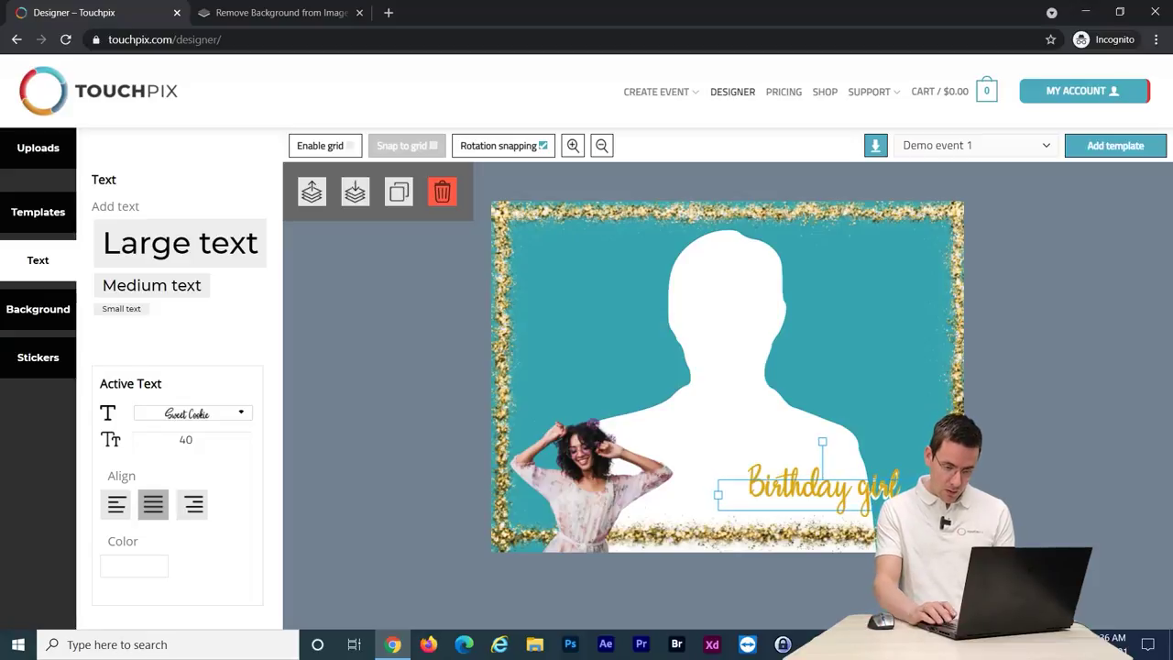
{"action": "key", "text": "Left"}
{"action": "key", "text": "Left"}
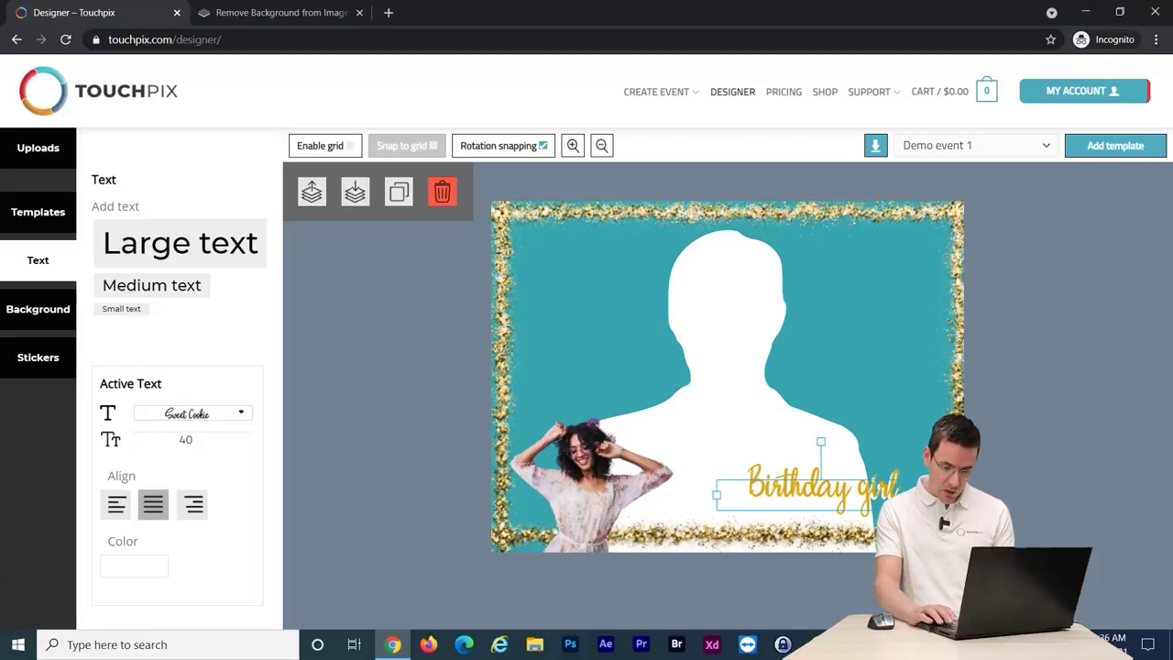
{"action": "key", "text": "Up"}
{"action": "key", "text": "Right"}
{"action": "key", "text": "Up"}
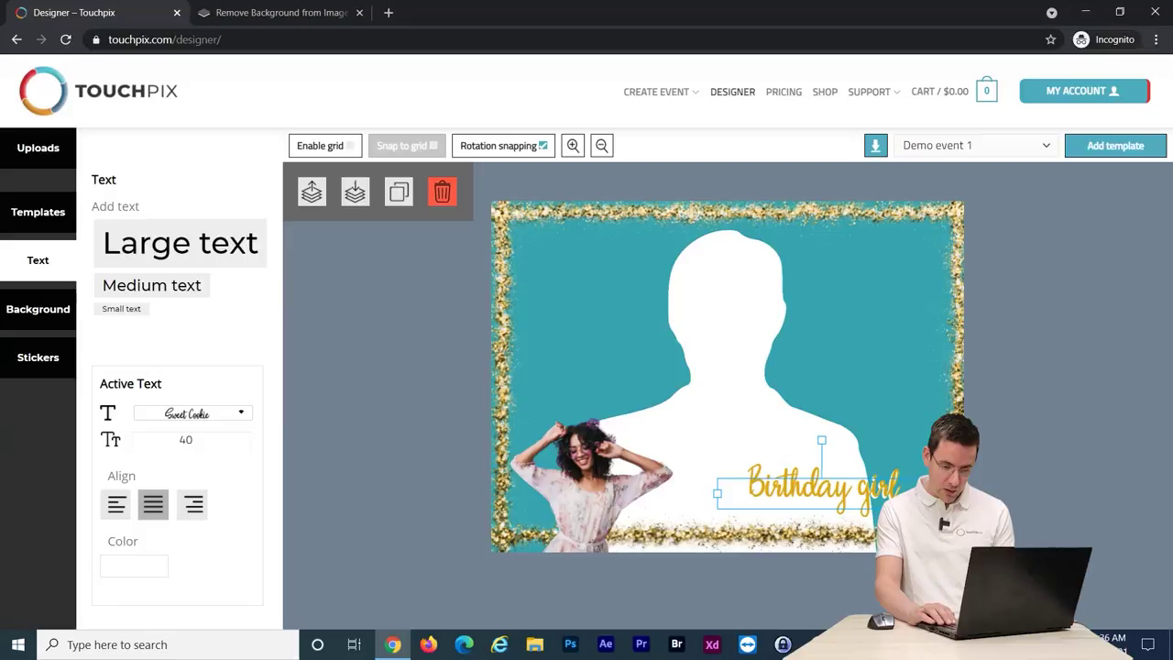
{"action": "key", "text": "Left"}
{"action": "key", "text": "Right"}
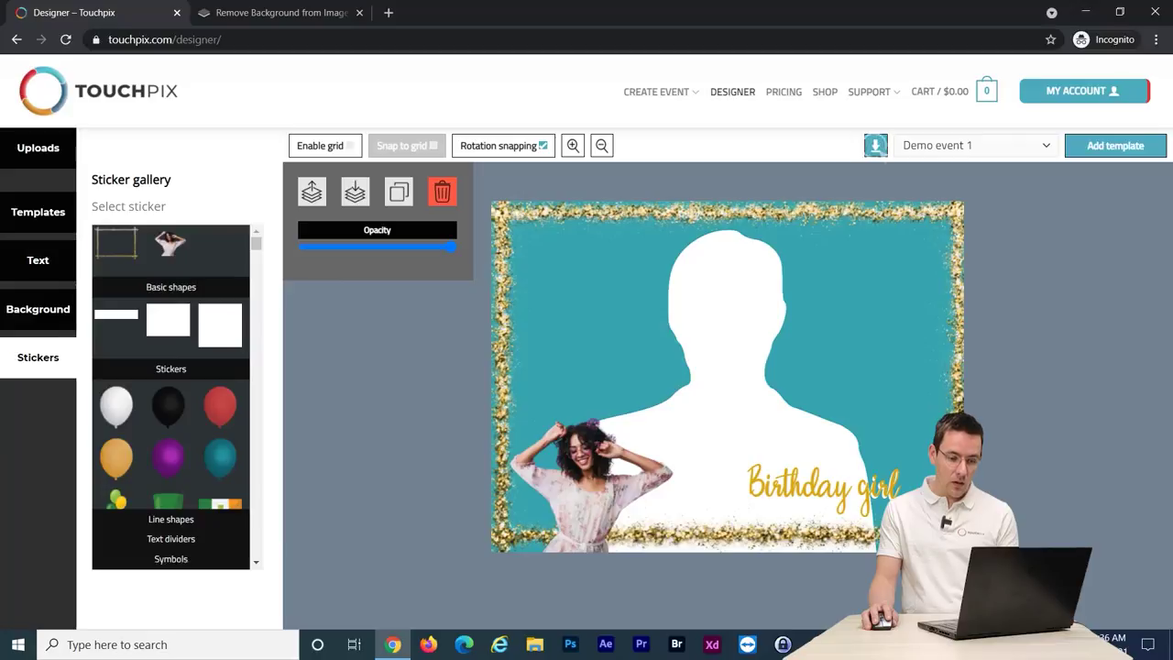
Download the finished template as a PNG, open the image to check it, and close the viewer
{"action": "left_click", "coordinate": [875, 147]}
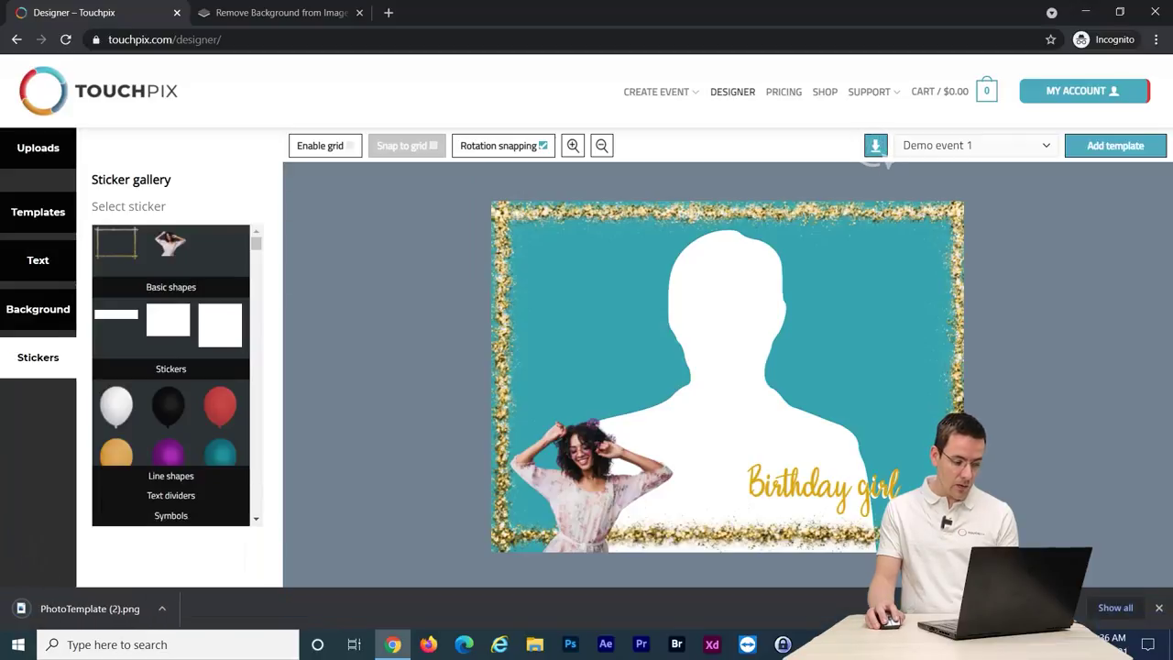
{"action": "left_click", "coordinate": [82, 607]}
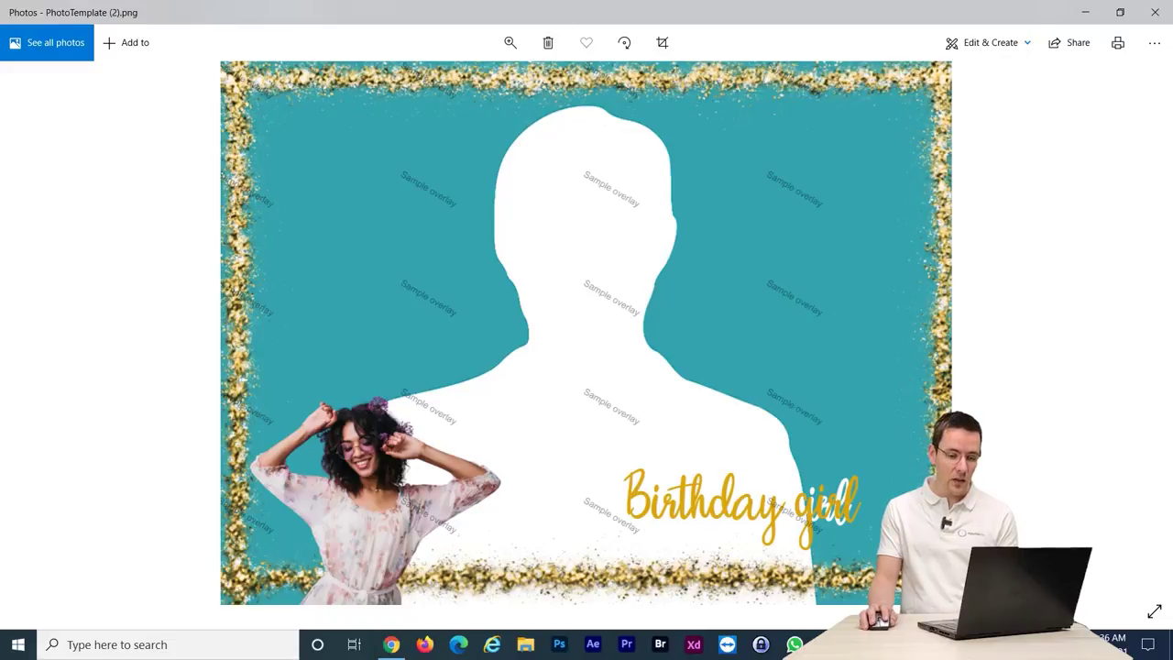
{"action": "left_click", "coordinate": [1155, 12]}
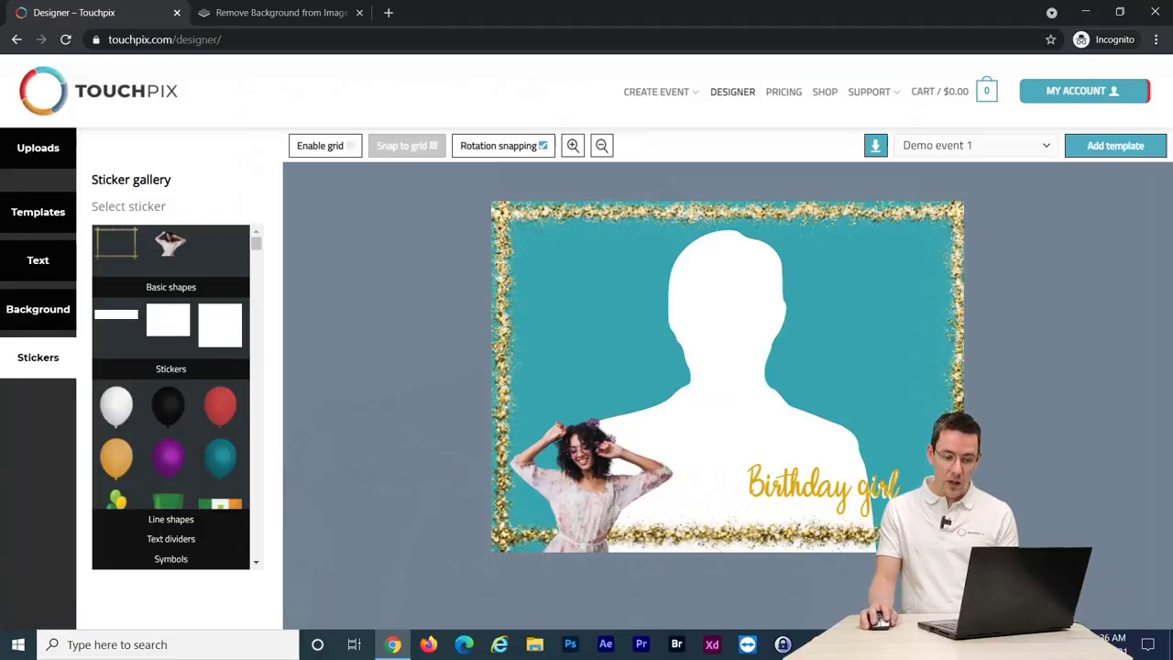
Choose Demo event 1 as the target event and add the template to it
{"action": "left_click", "coordinate": [975, 144]}
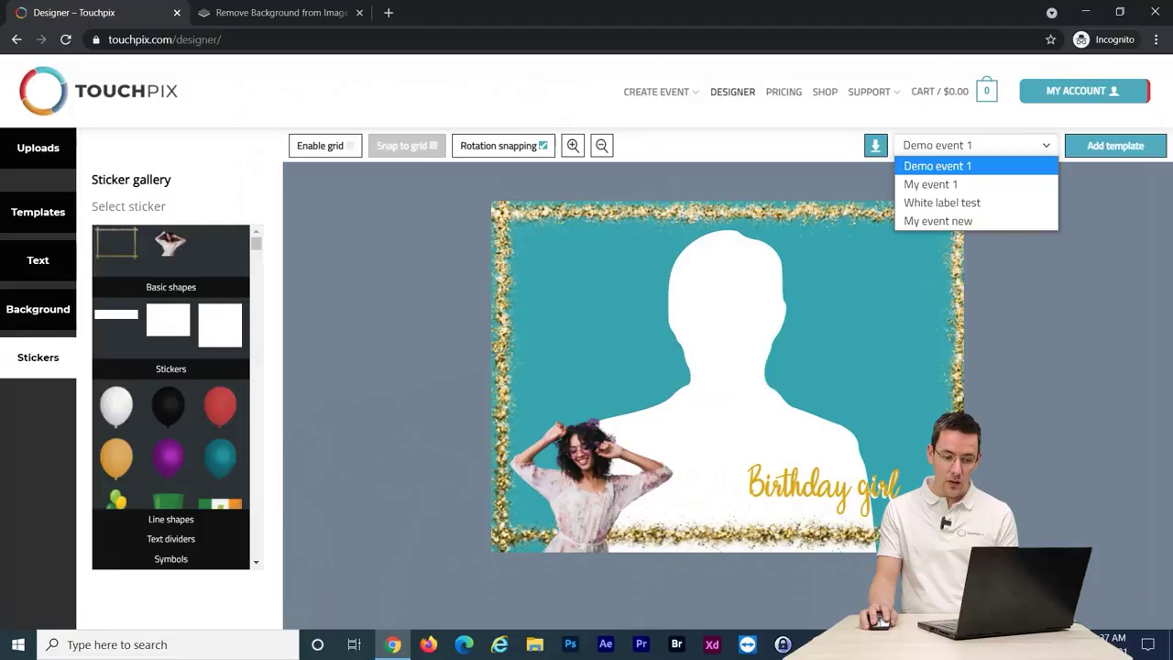
{"action": "left_click", "coordinate": [975, 165]}
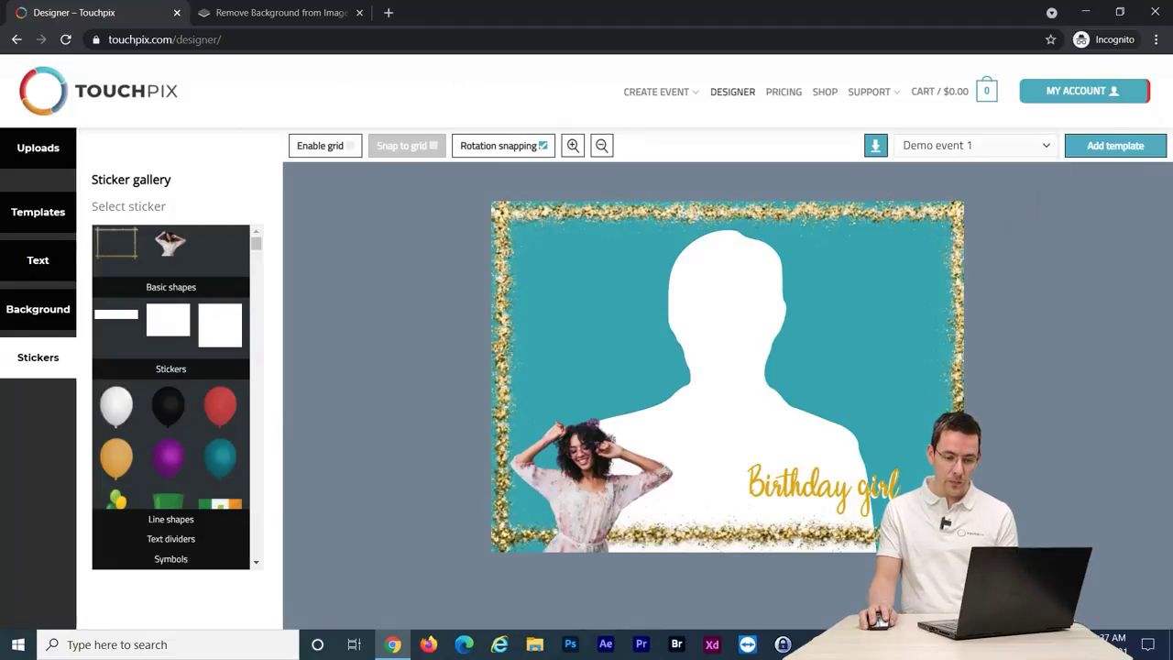
{"action": "left_click", "coordinate": [1114, 146]}
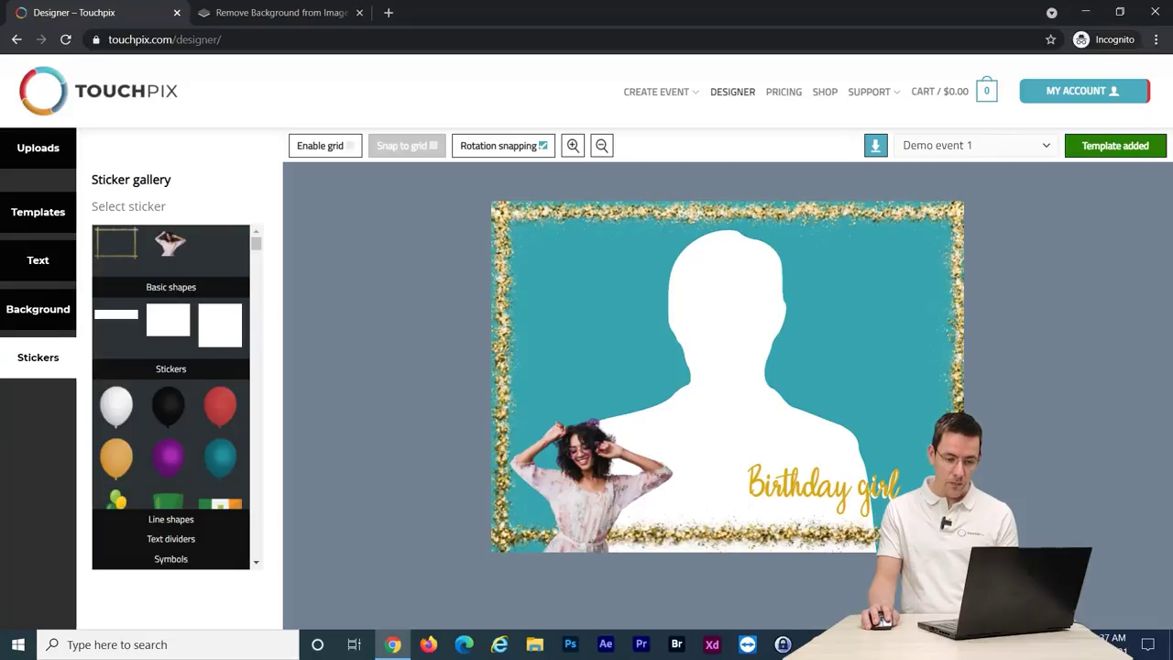
{"action": "left_click", "coordinate": [727, 212]}
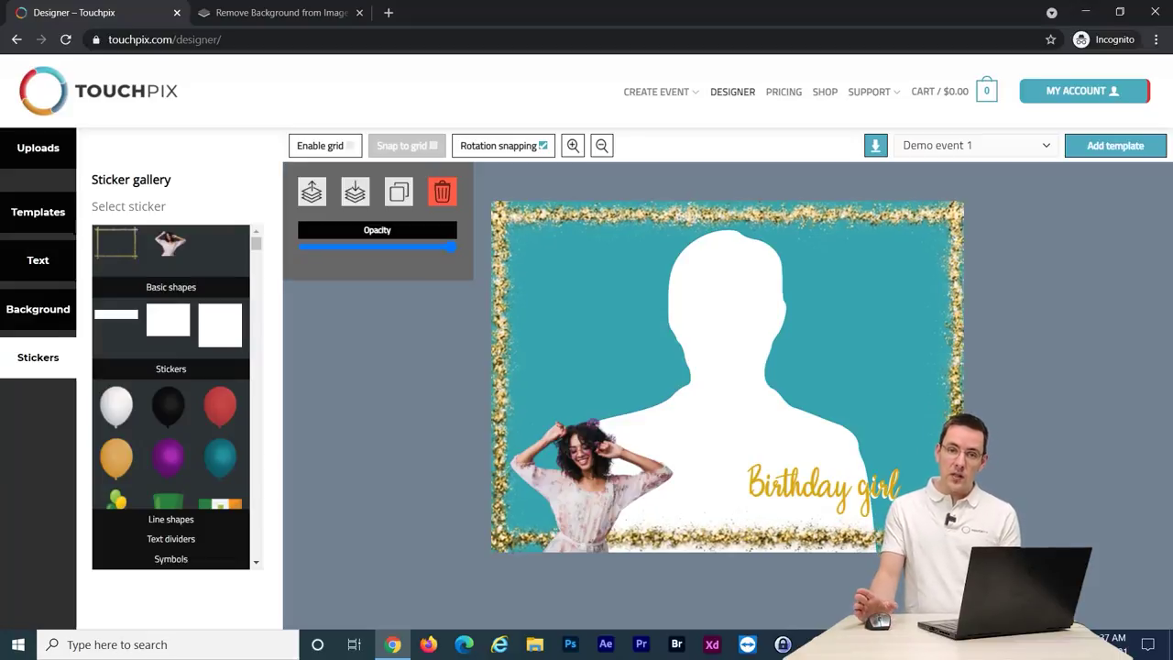